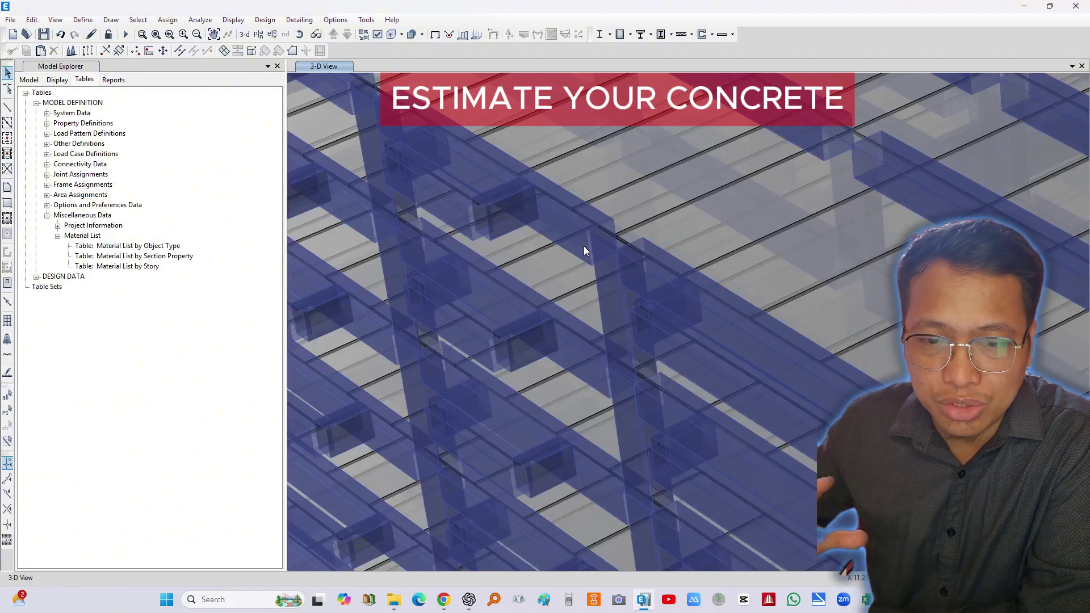
- Set the graphics mode to DirectX
scroll(518, 243, "up", 2)
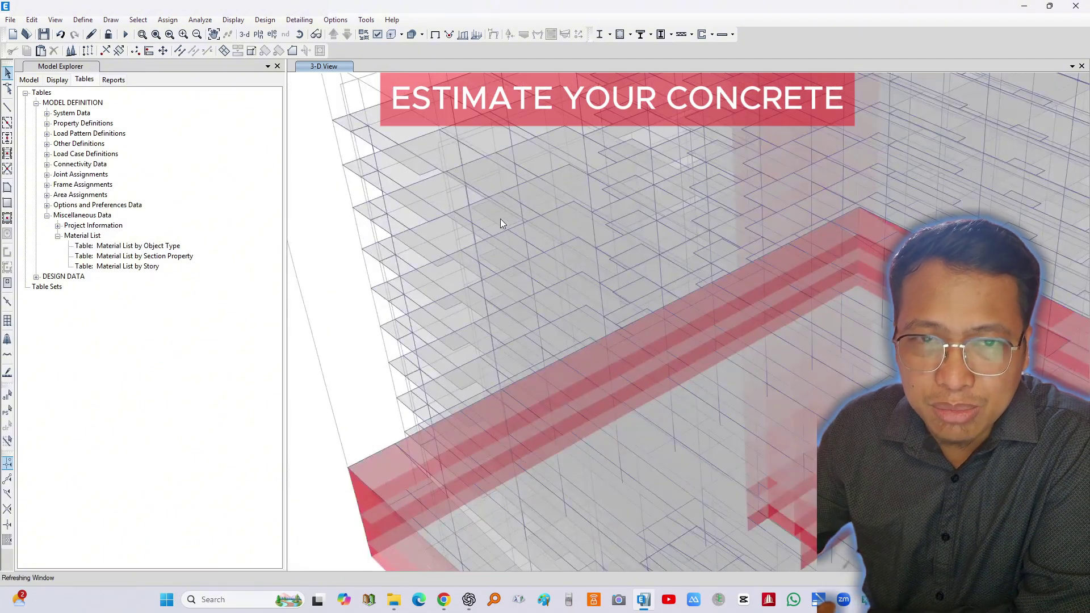
scroll(488, 220, "down", 2)
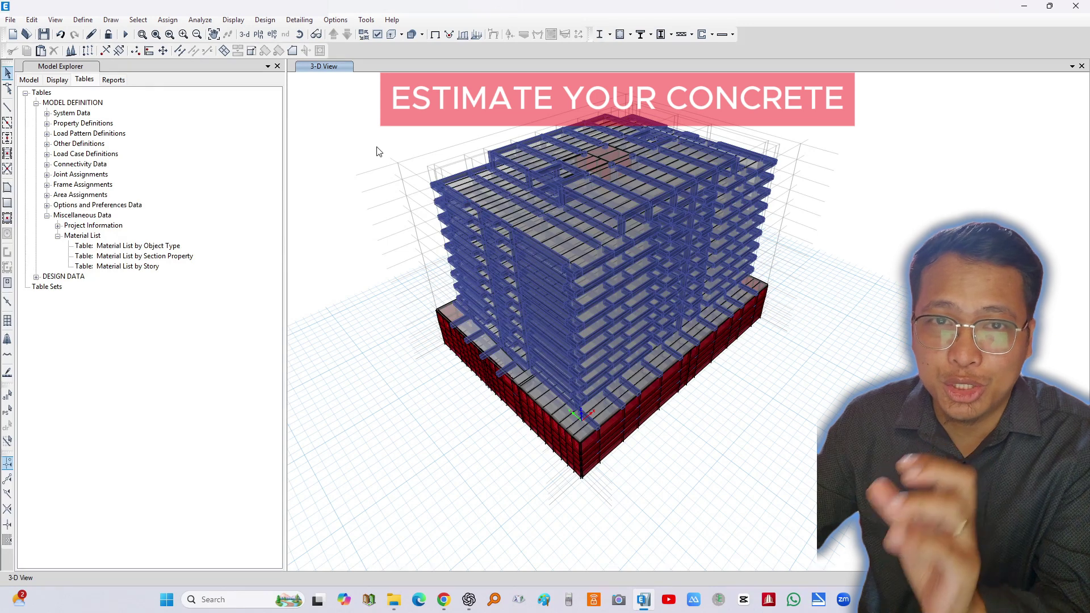
left_click(333, 21)
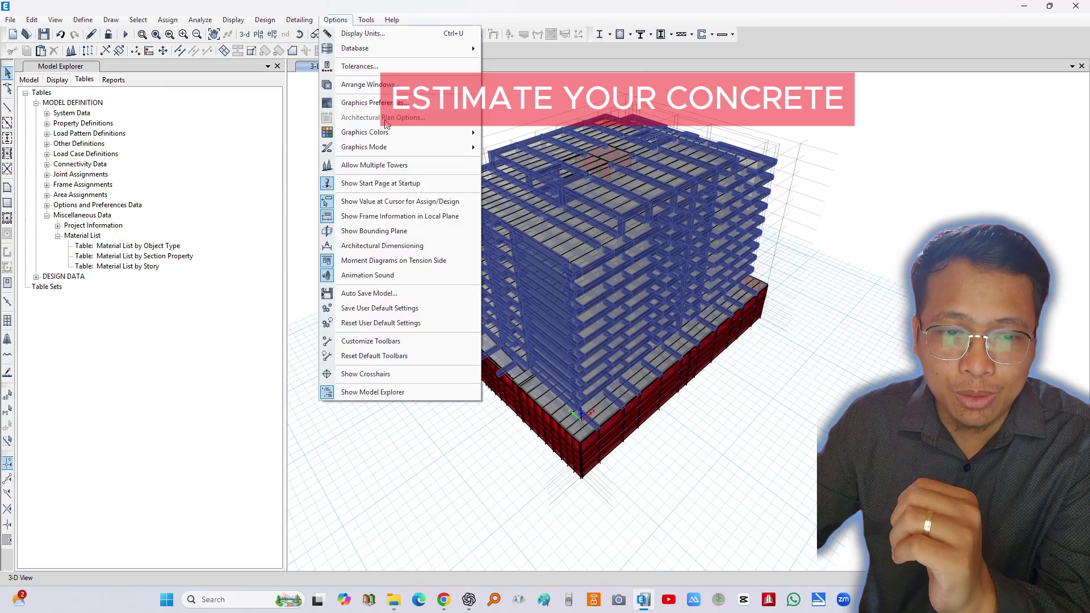
mouse_move(432, 154)
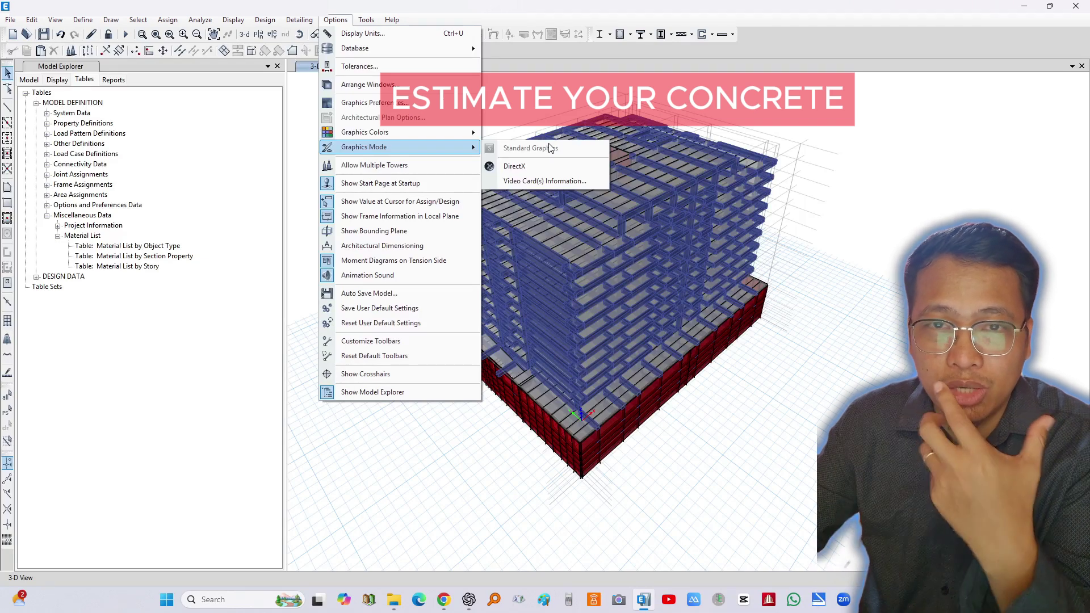
left_click(543, 166)
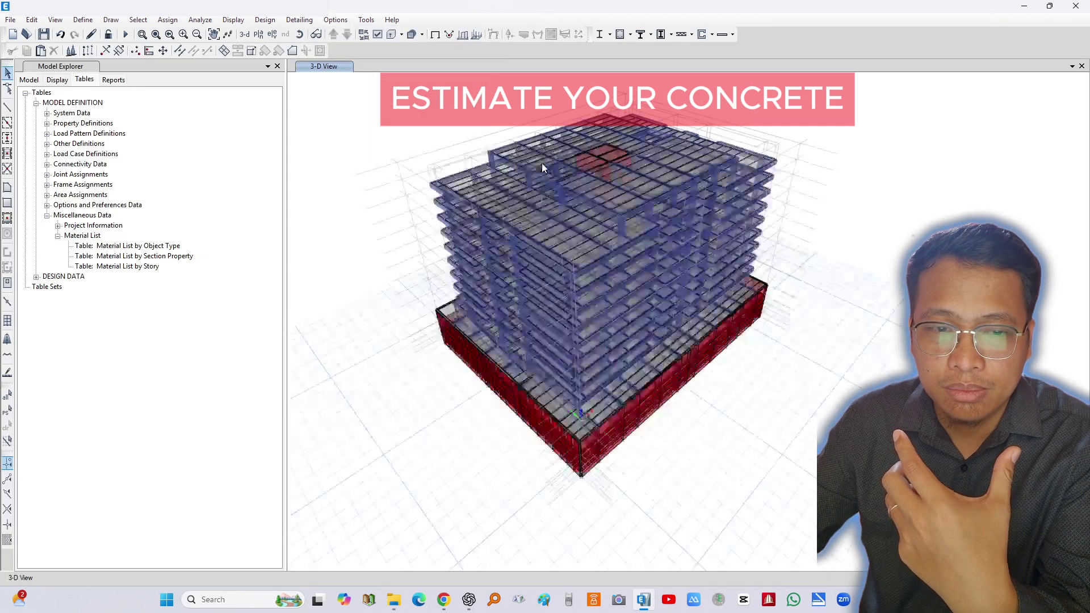
- Examine the upper floors' beam-column joints up close in the 3-D view
left_click_drag(430, 158, 665, 275)
scroll(556, 287, "up", 6)
scroll(554, 253, "down", 6)
scroll(635, 236, "up", 3)
scroll(636, 236, "up", 5)
scroll(591, 250, "down", 3)
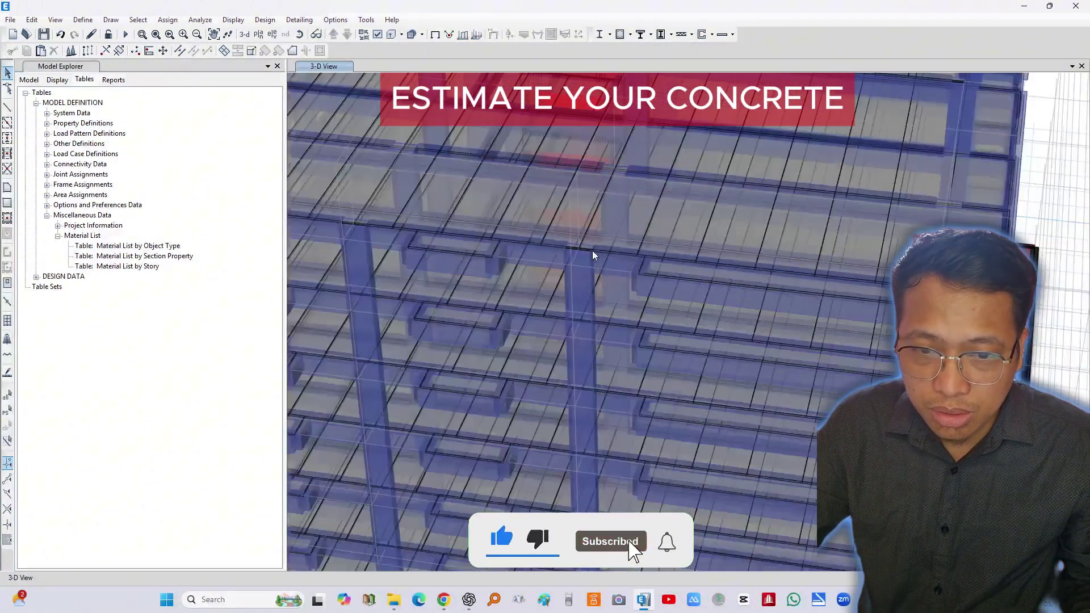
mouse_move(591, 250)
left_mouse_down()
mouse_move(573, 281)
mouse_move(592, 268)
left_mouse_up()
scroll(547, 220, "up", 4)
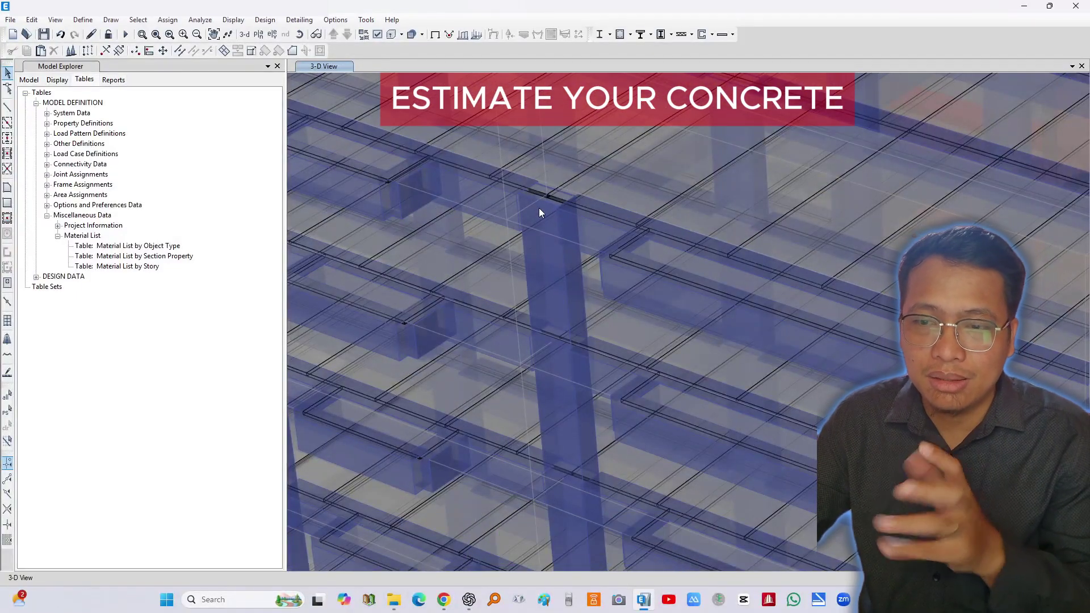
- Set the 3-D view to color objects by Section Properties
left_click(377, 37)
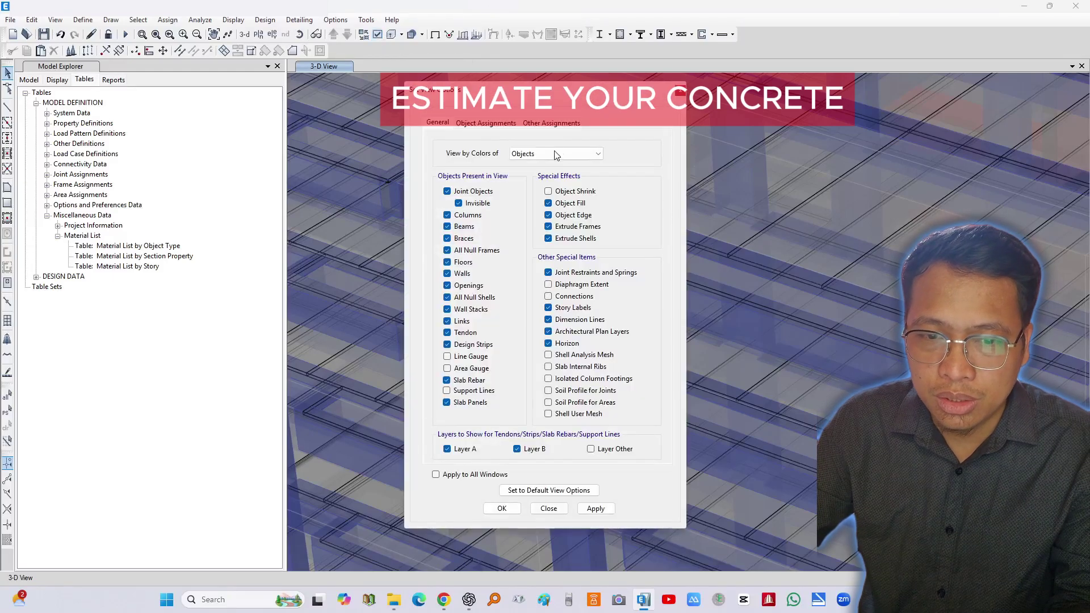
left_click(570, 158)
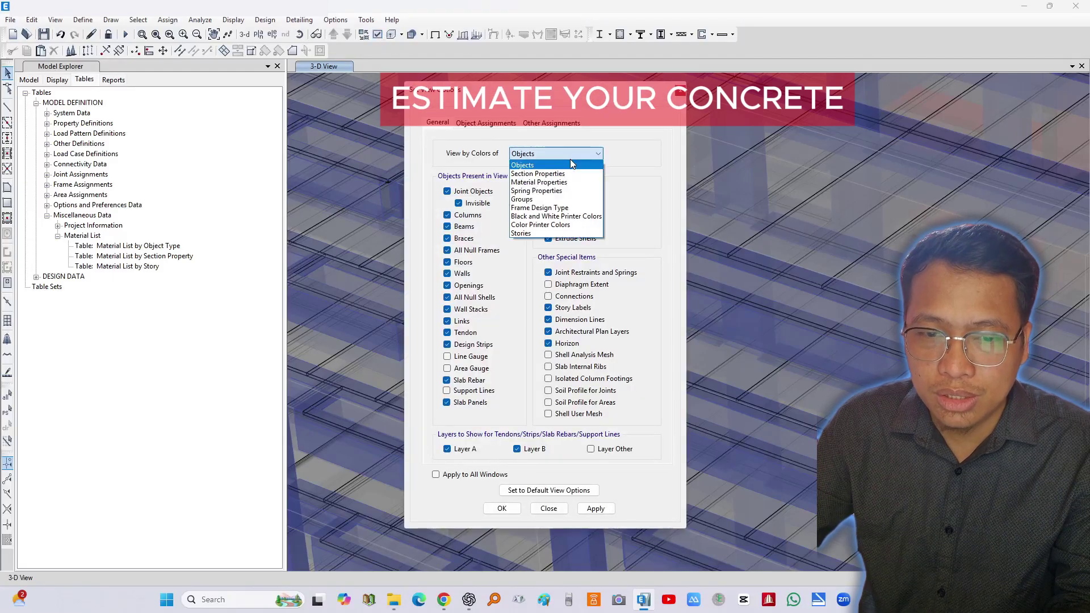
left_click(540, 170)
left_click(595, 507)
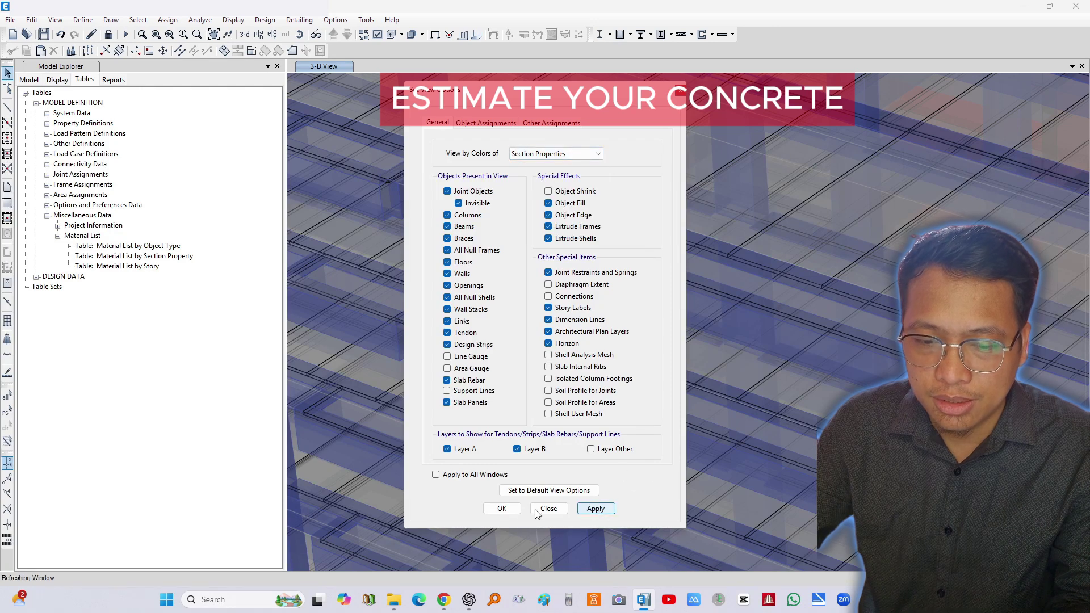
left_click(501, 508)
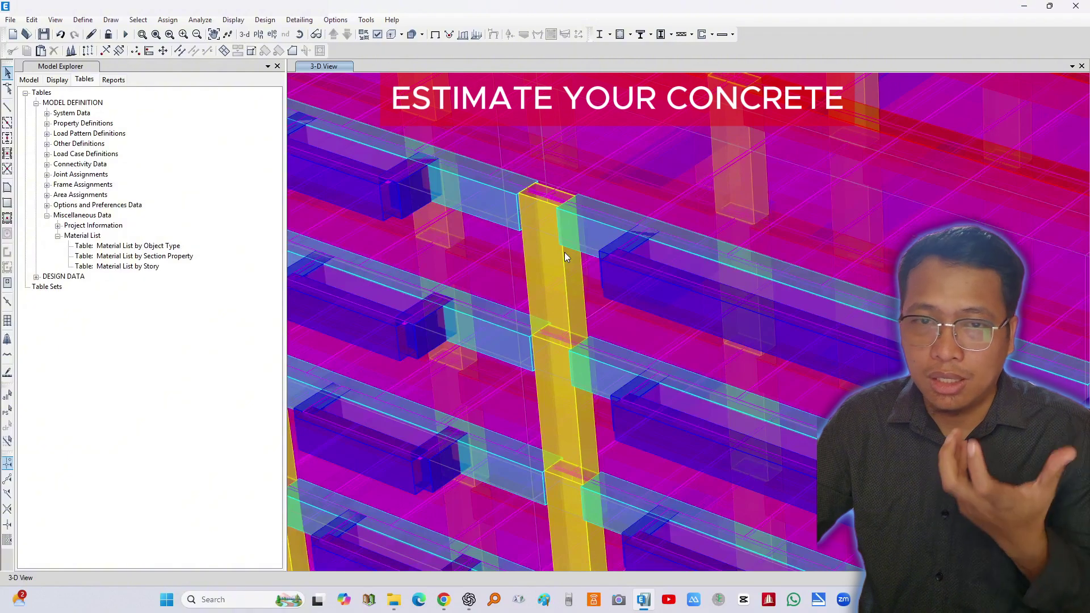
- Inspect how the color-coded beams and columns meet at a facade column joint
scroll(564, 252, "down", 4)
left_click_drag(565, 252, 730, 446)
scroll(729, 446, "up", 6)
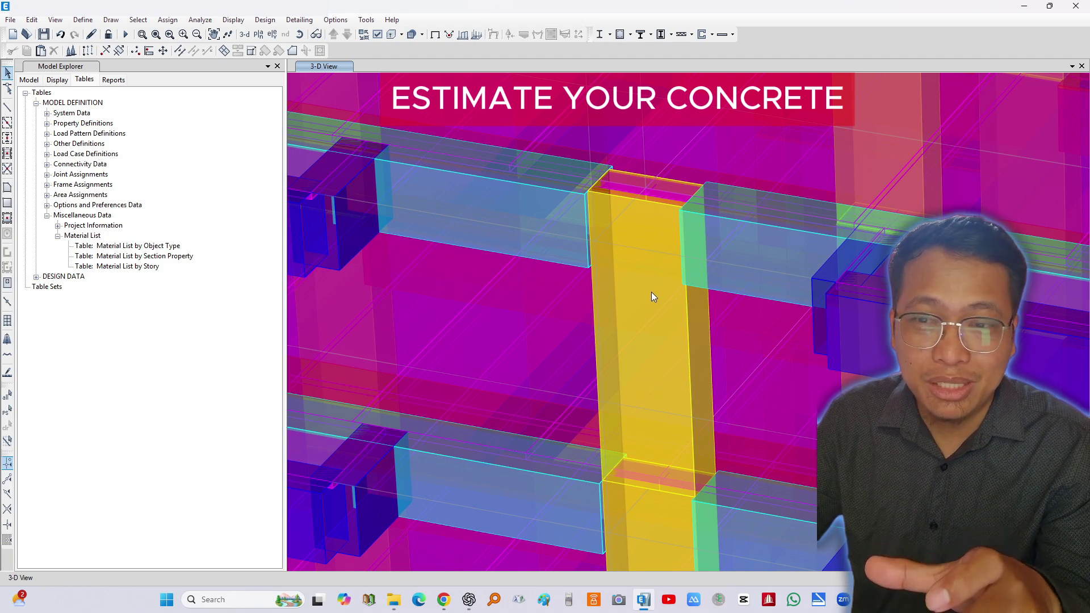
scroll(651, 292, "down", 10)
scroll(661, 300, "up", 5)
scroll(662, 301, "down", 5)
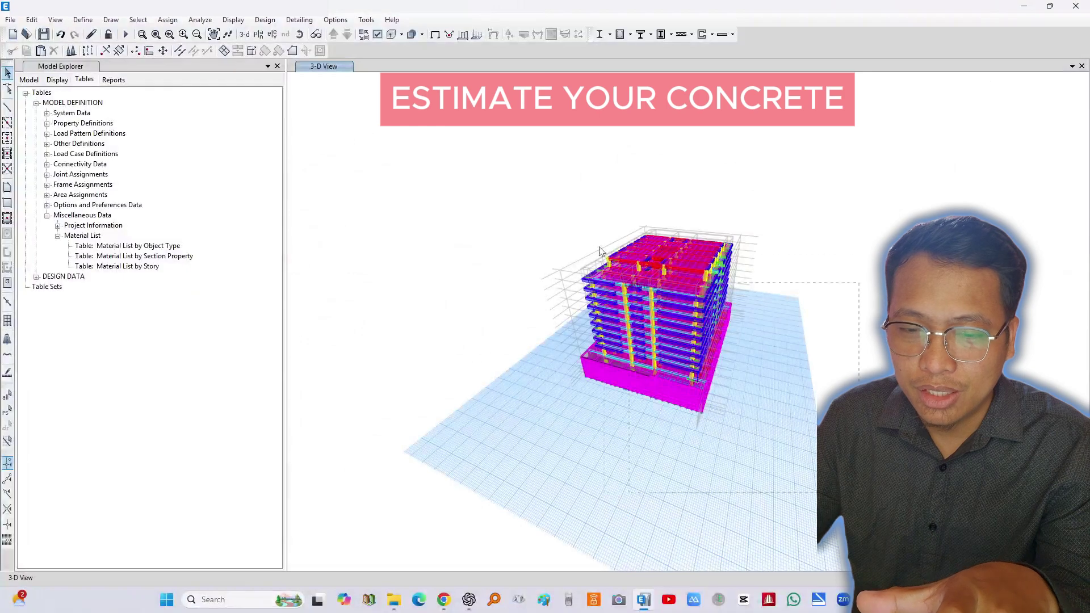
- Select the whole model and assign frame end length offsets with defined lengths of 0 mm at End-I and End-J
left_click_drag(851, 442, 526, 151)
scroll(636, 293, "up", 5)
scroll(636, 292, "up", 3)
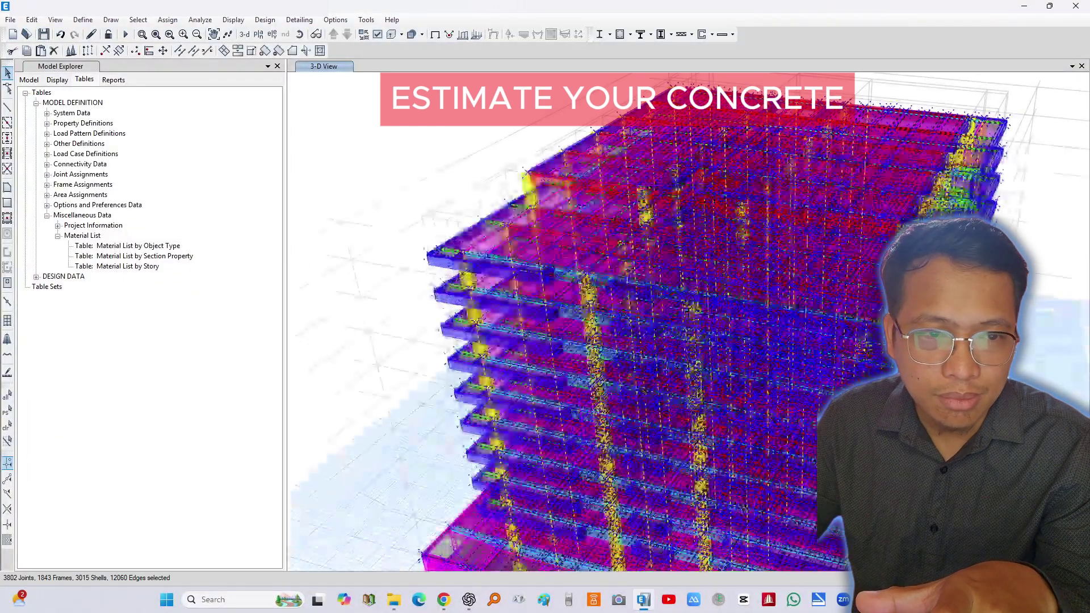
left_click(167, 20)
mouse_move(239, 55)
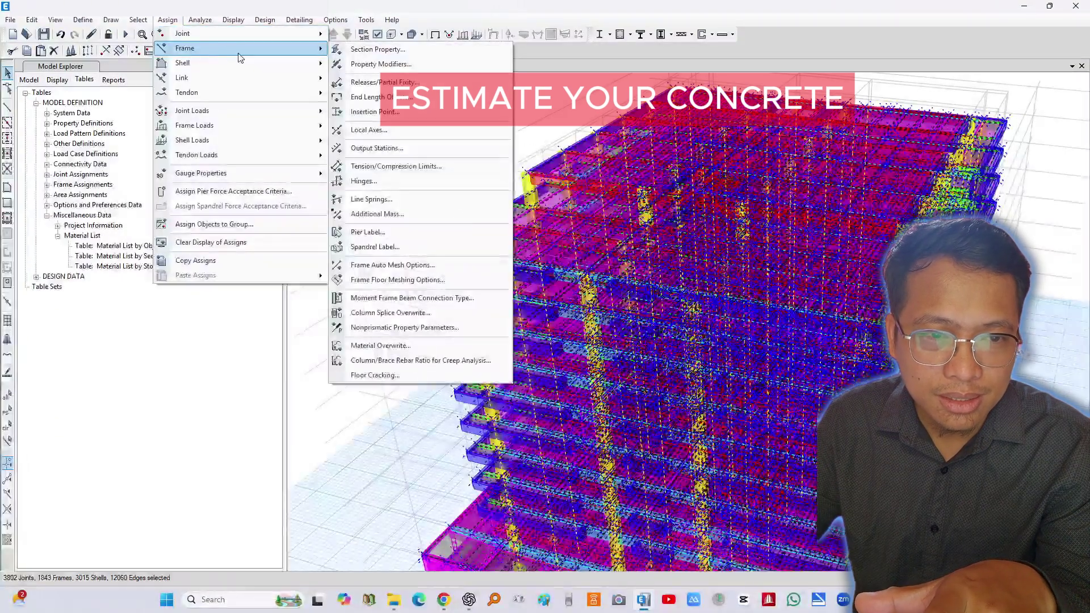
left_click(428, 98)
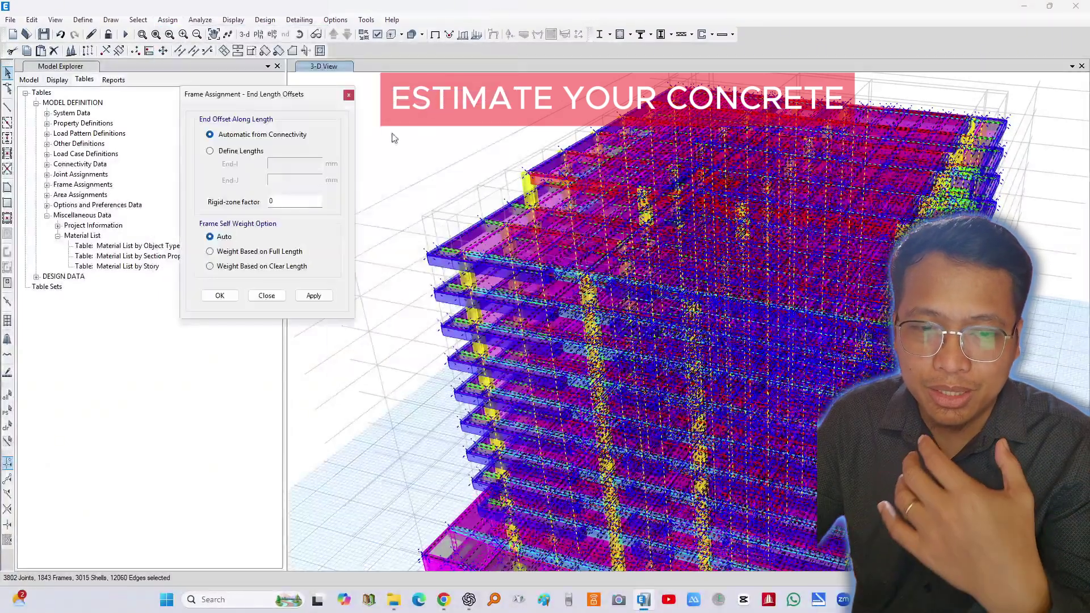
left_click(241, 150)
left_click(314, 296)
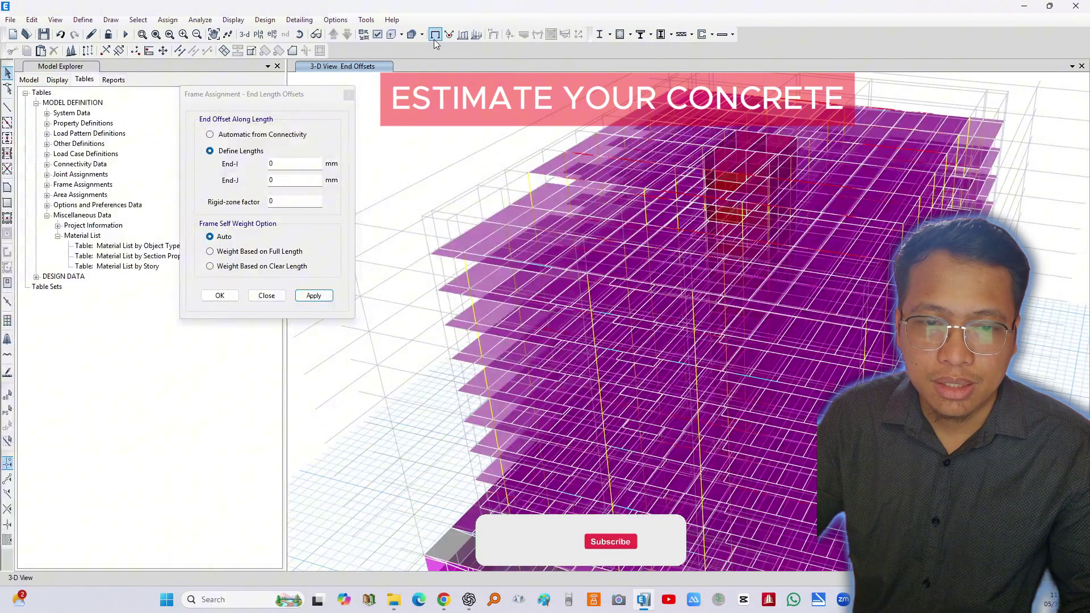
- Restore the extruded view and inspect the beam-column overlap at a facade joint
left_click(377, 34)
left_click(391, 35)
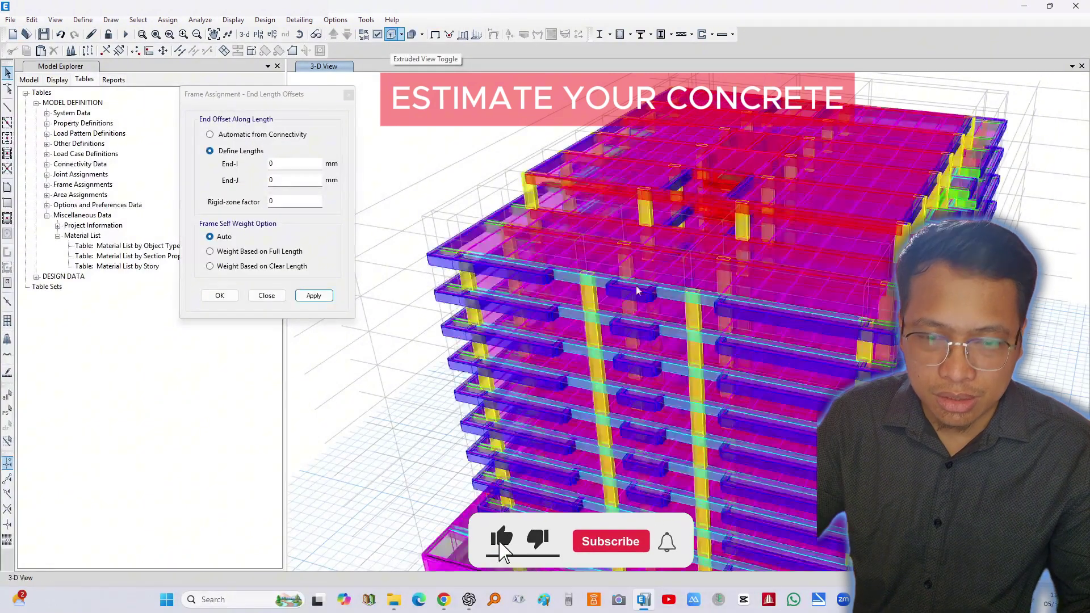
scroll(670, 284, "up", 5)
left_click_drag(660, 276, 672, 351)
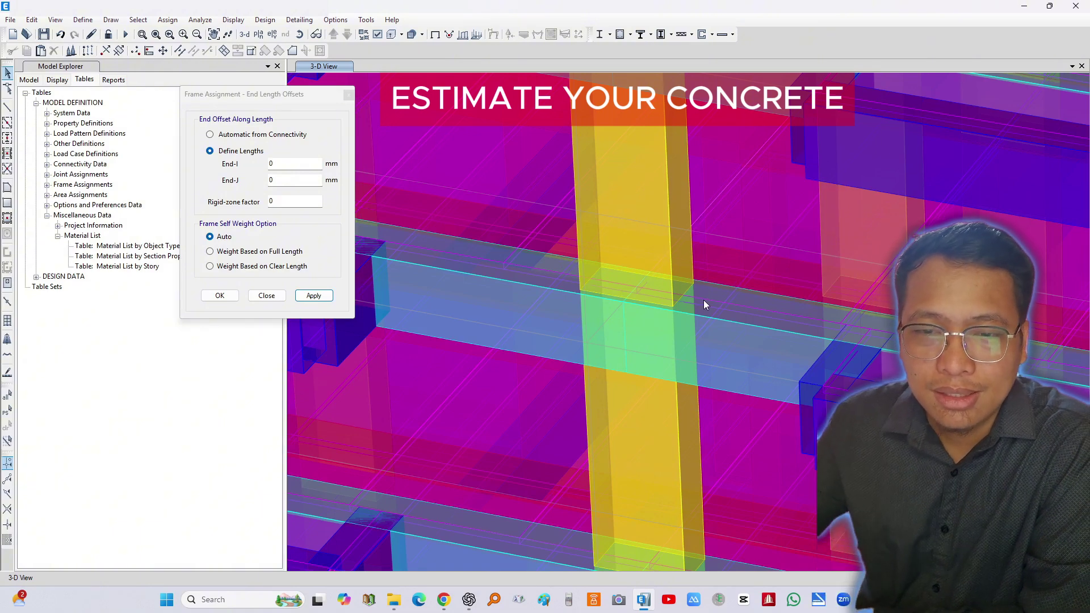
- Select all objects again and assign frame end length offsets as Automatic from Connectivity
scroll(646, 304, "down", 3)
scroll(707, 258, "down", 3)
scroll(707, 257, "down", 3)
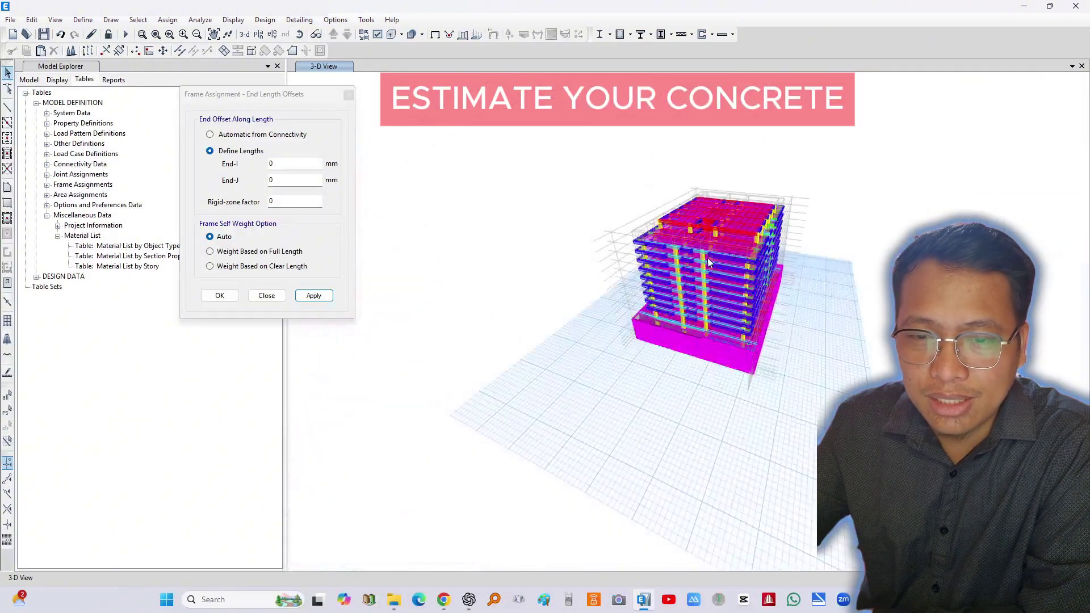
key("ctrl+a")
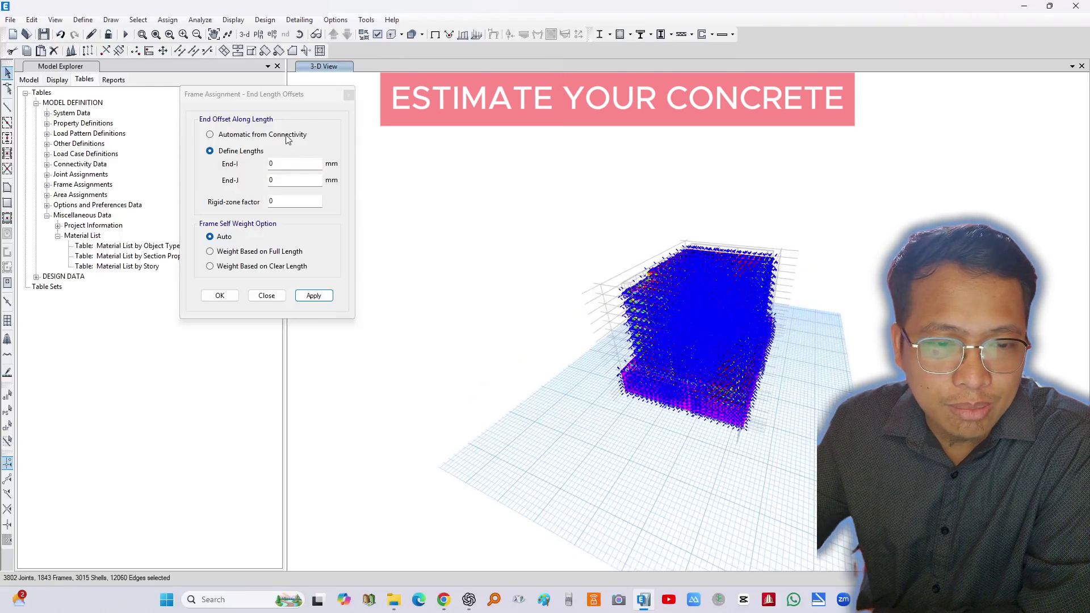
left_click(285, 135)
left_click(314, 296)
- Restore the extruded view, check the beam-column joints, and close the End Length Offsets dialog
scroll(706, 368, "up", 8)
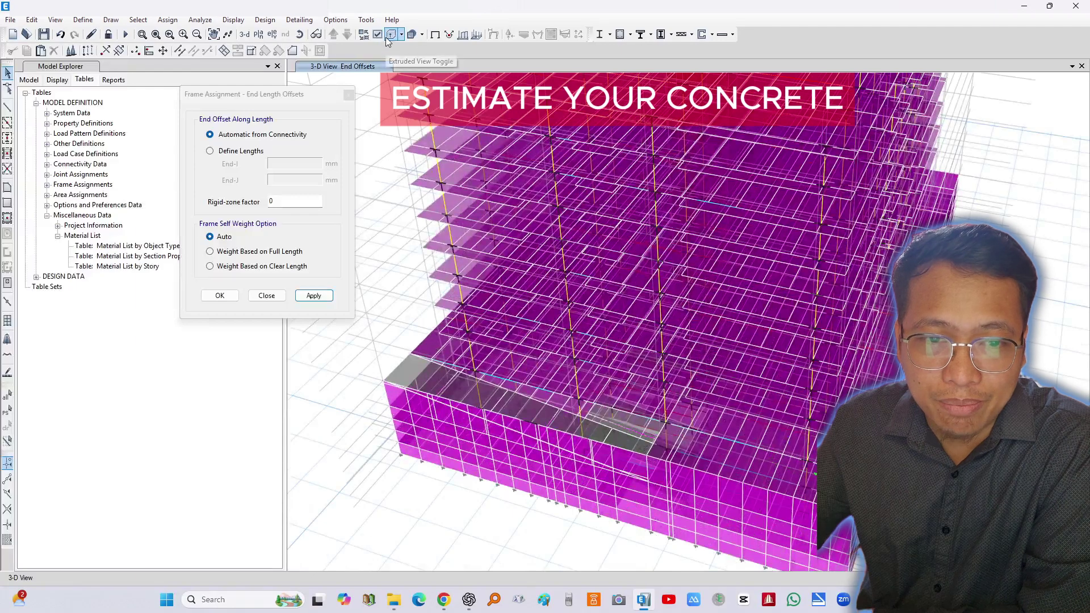
left_click(391, 34)
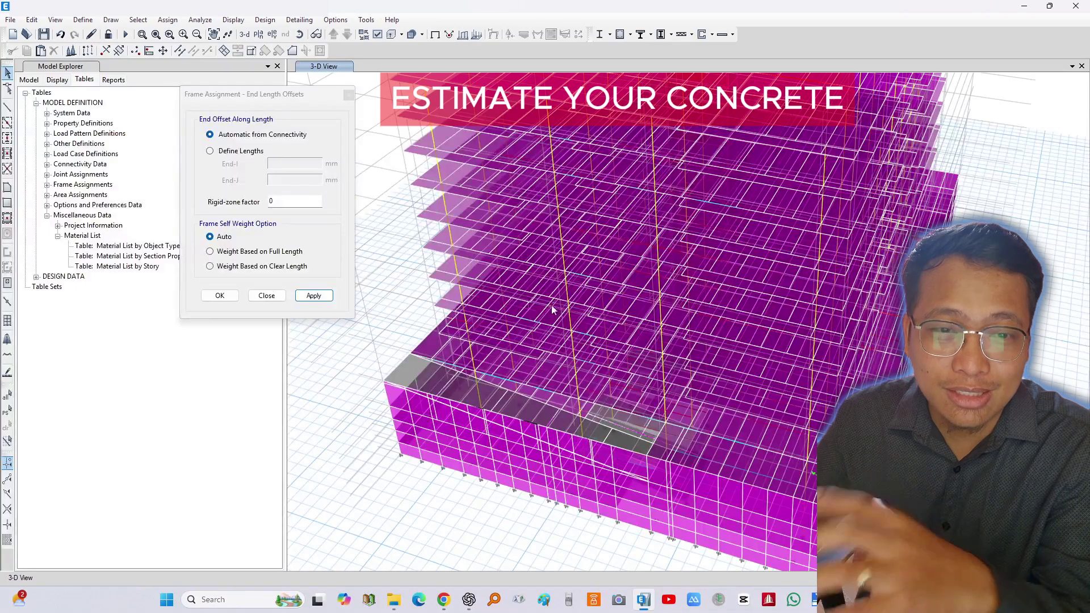
left_click(391, 35)
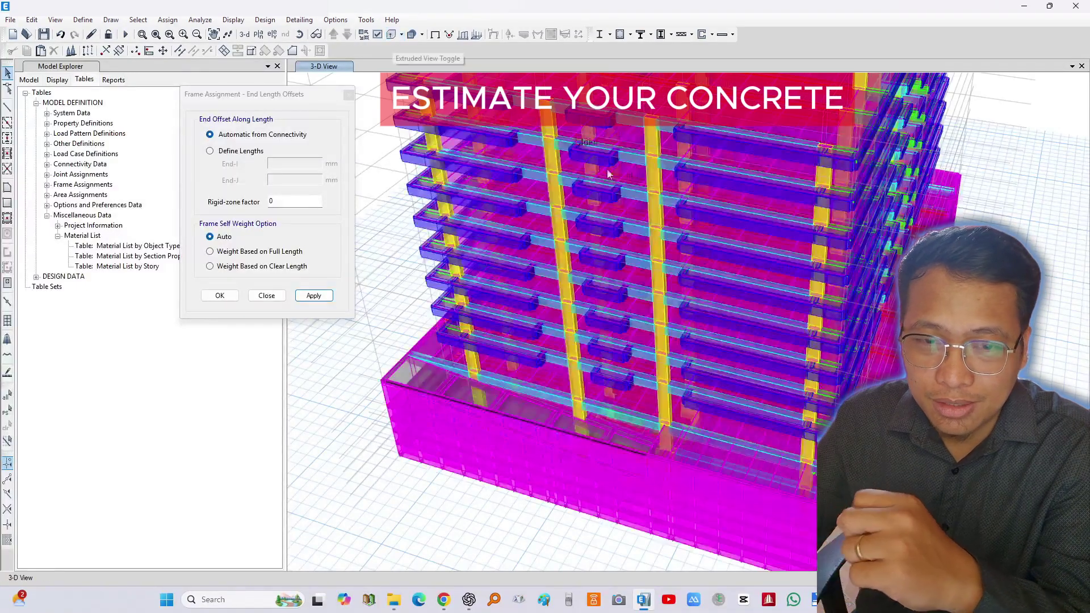
scroll(656, 305, "up", 5)
scroll(635, 305, "down", 5)
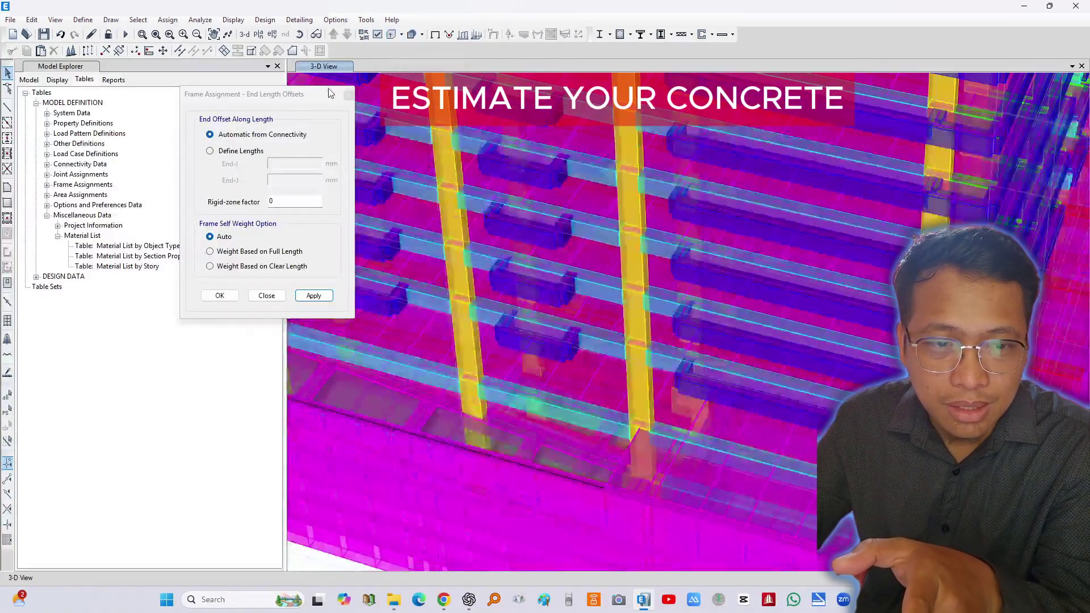
left_click(348, 95)
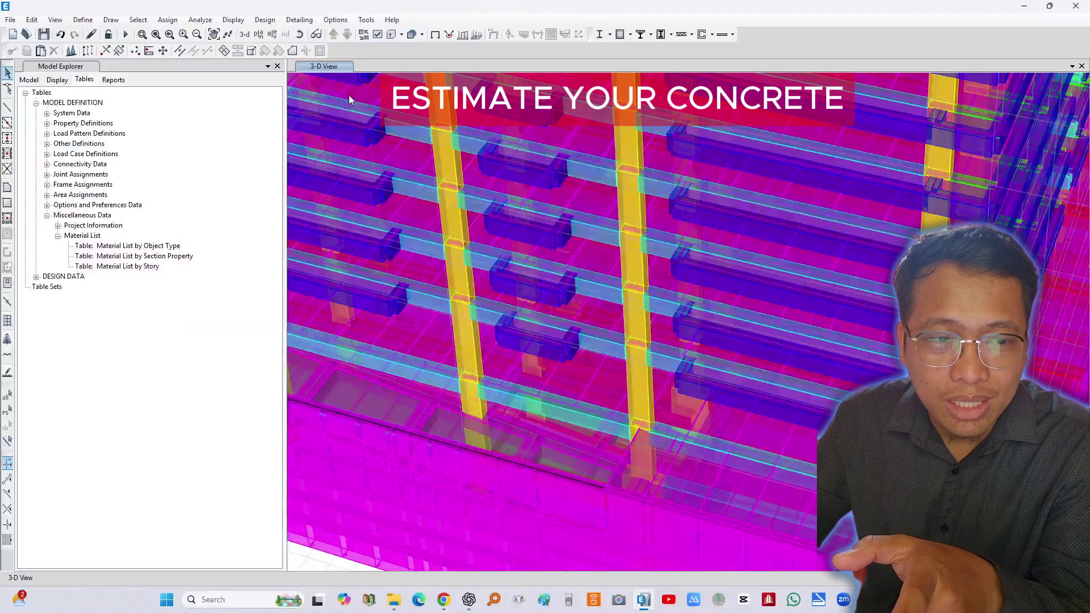
- Collapse the Miscellaneous Data tables and select all objects in the model
left_click(48, 215)
scroll(668, 304, "down", 5)
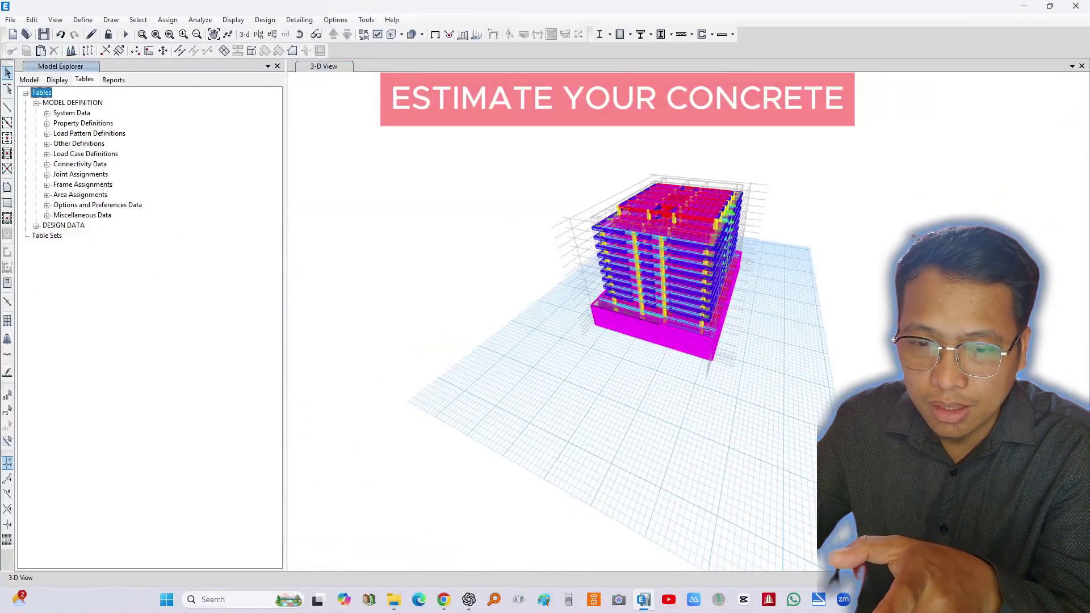
left_click(637, 241)
key("ctrl+a")
scroll(637, 241, "up", 10)
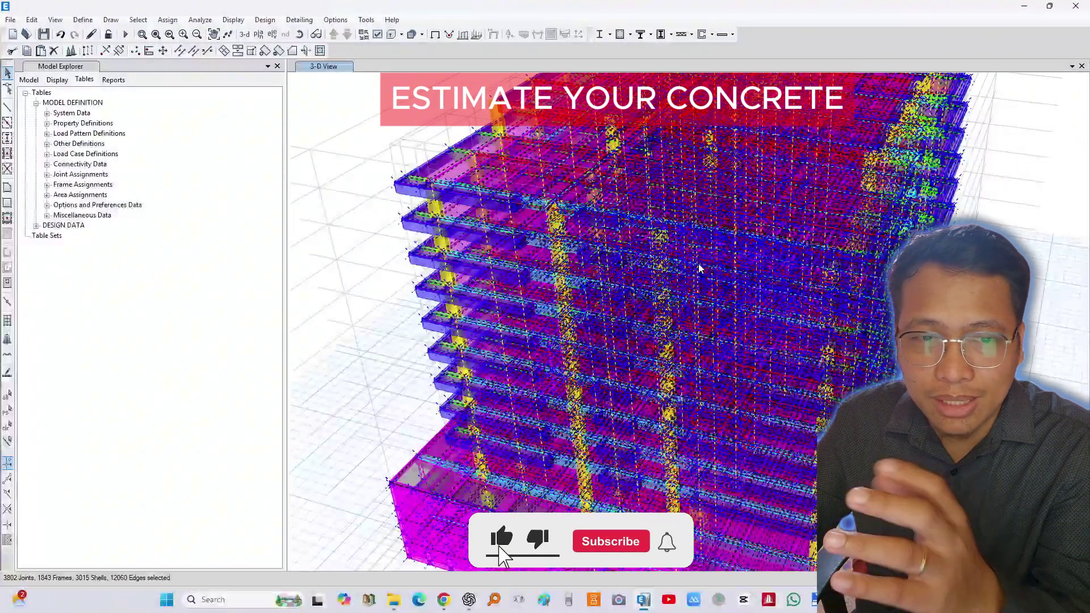
scroll(701, 267, "down", 8)
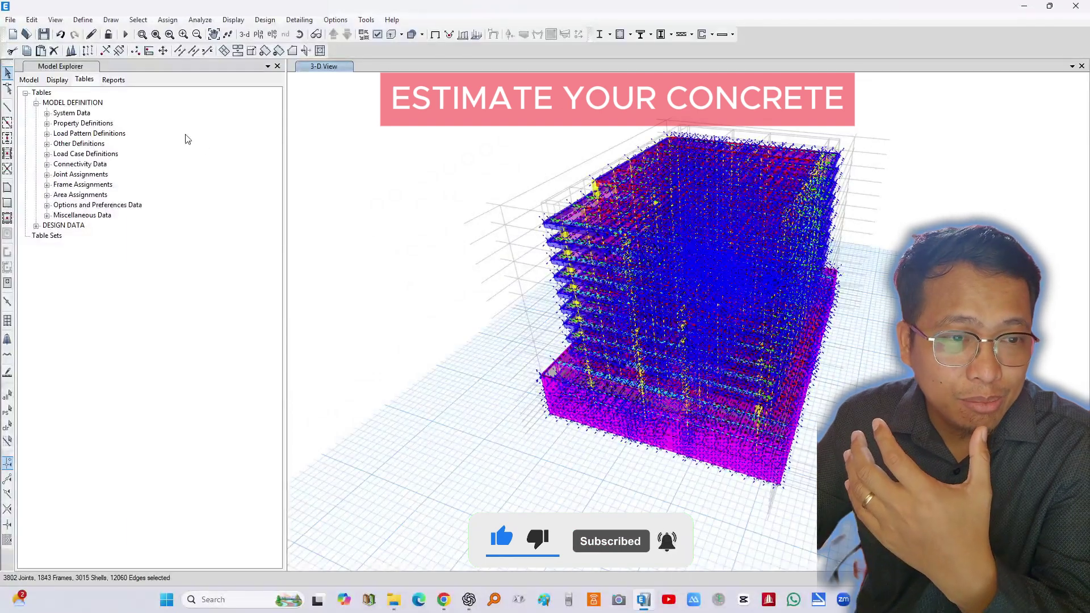
left_click(87, 81)
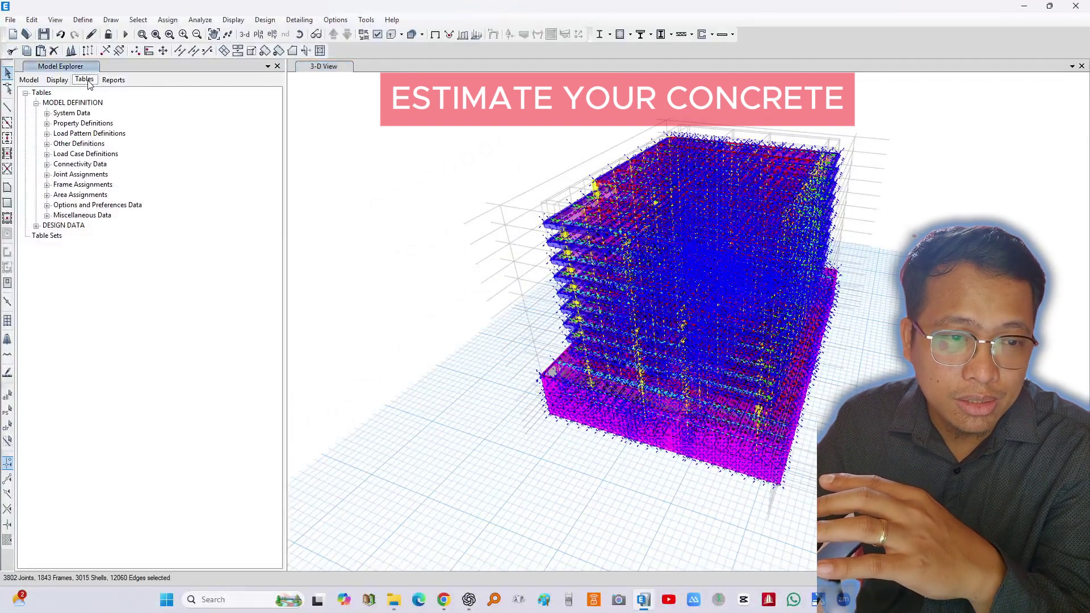
left_click(237, 21)
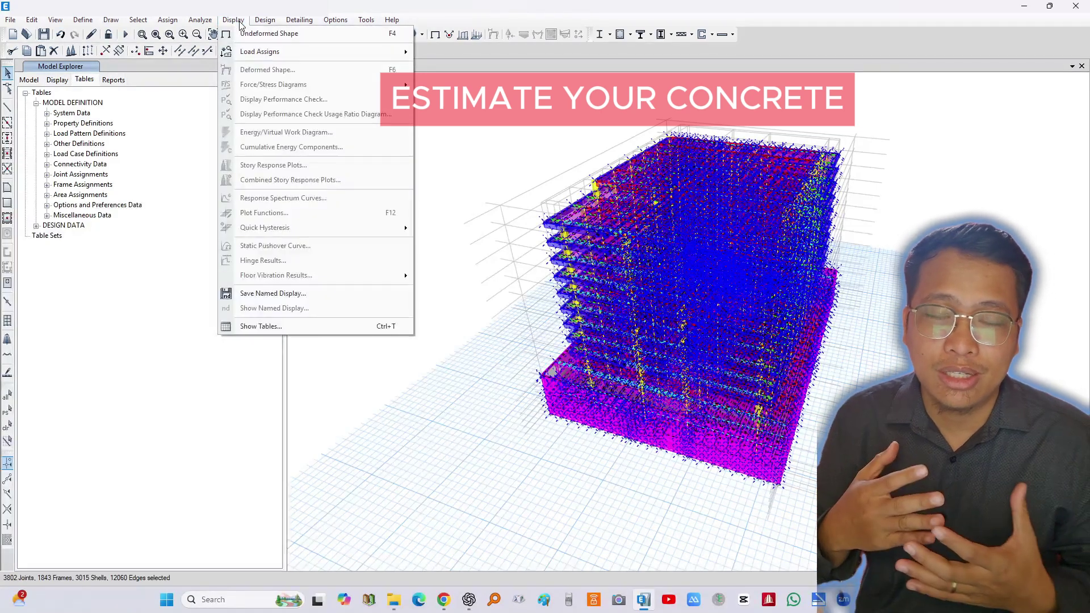
left_click(11, 20)
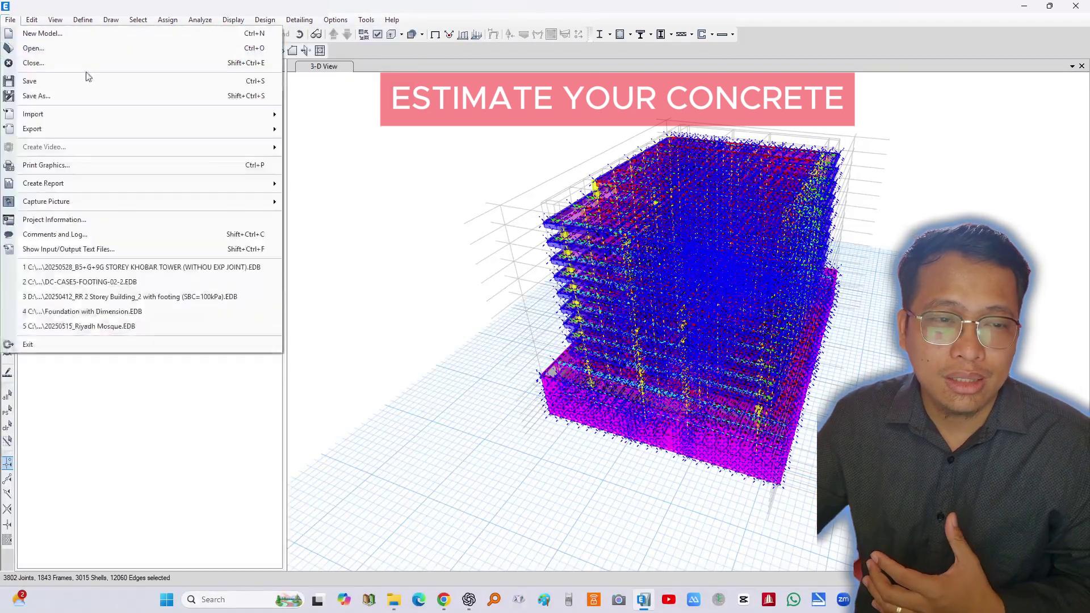
left_click(174, 423)
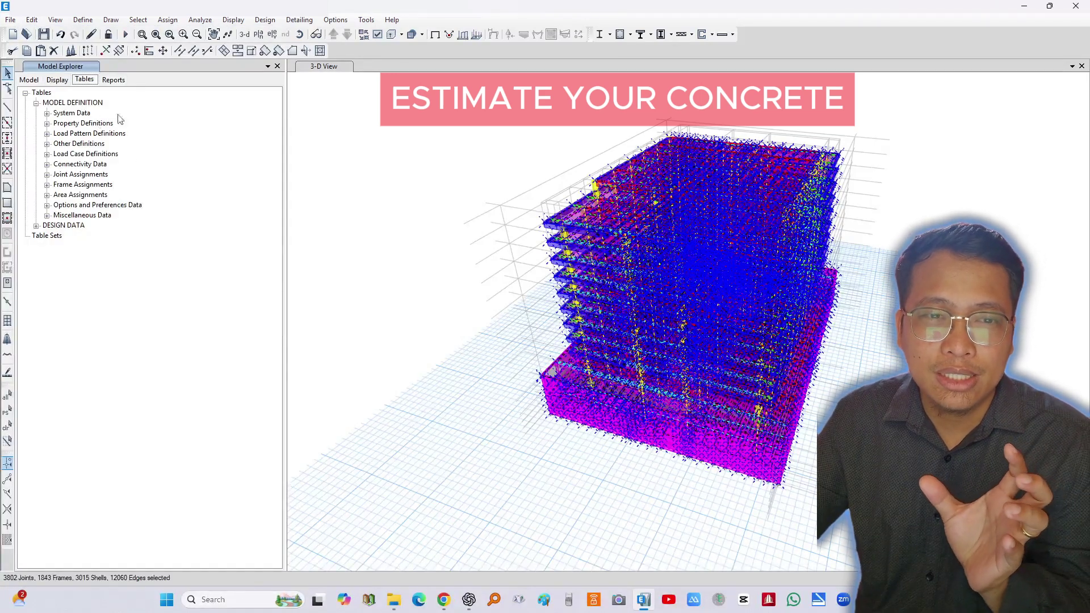
- Toggle the display of the Model Explorer
left_click(335, 19)
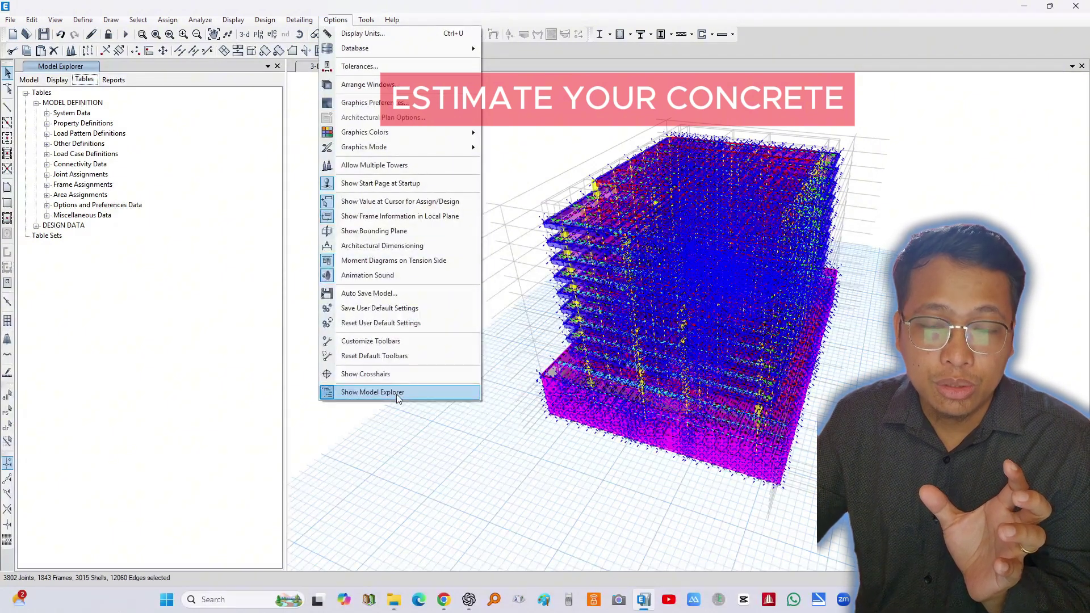
left_click(364, 391)
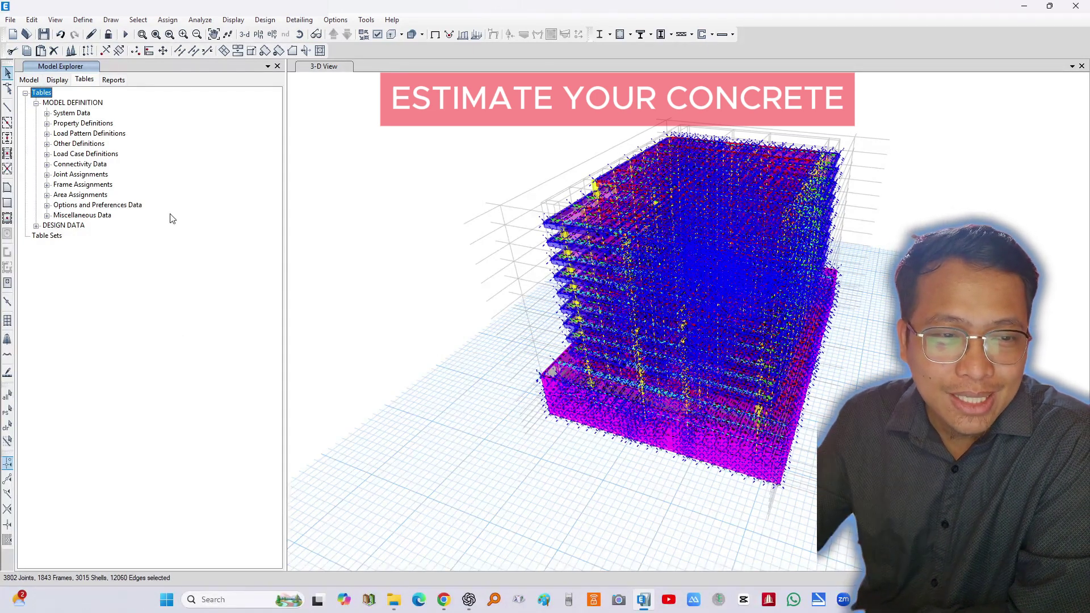
- Expand the Material List group under Miscellaneous Data to reach its three tables
left_click(36, 104)
left_click(35, 104)
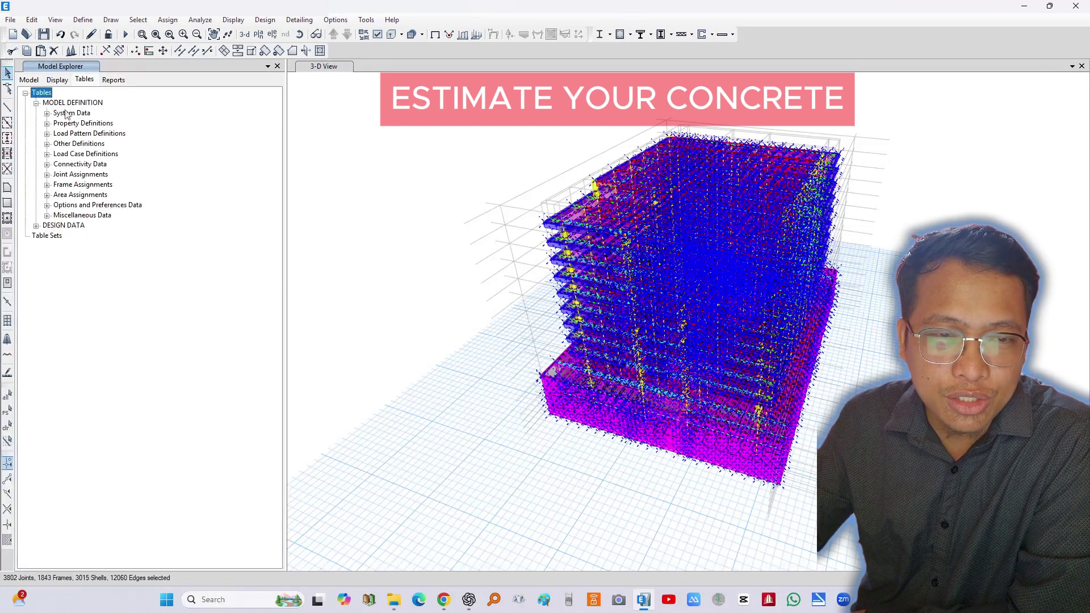
left_click(47, 216)
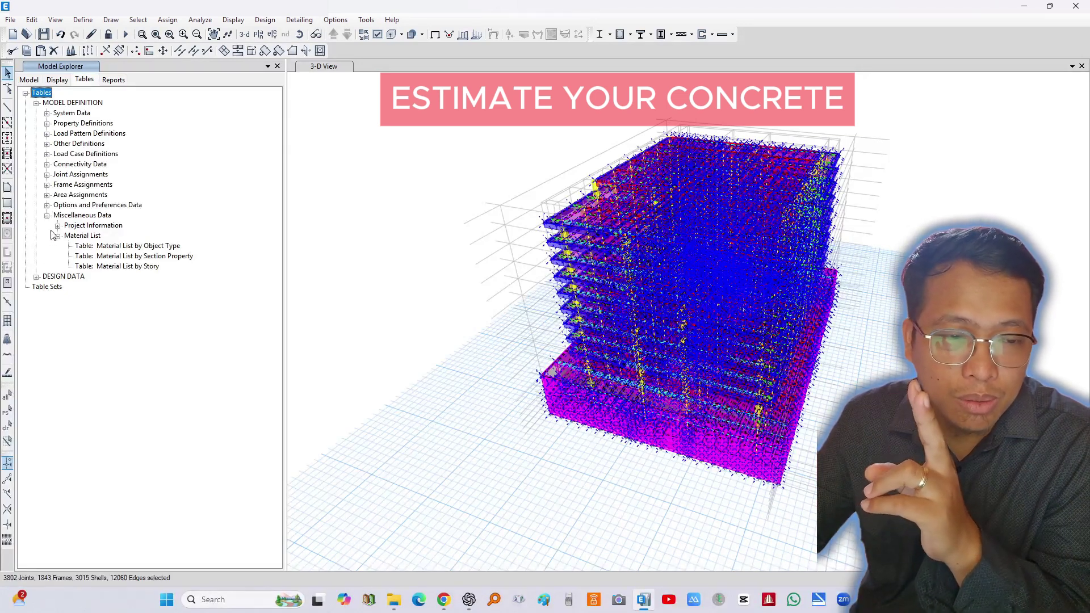
left_click(58, 235)
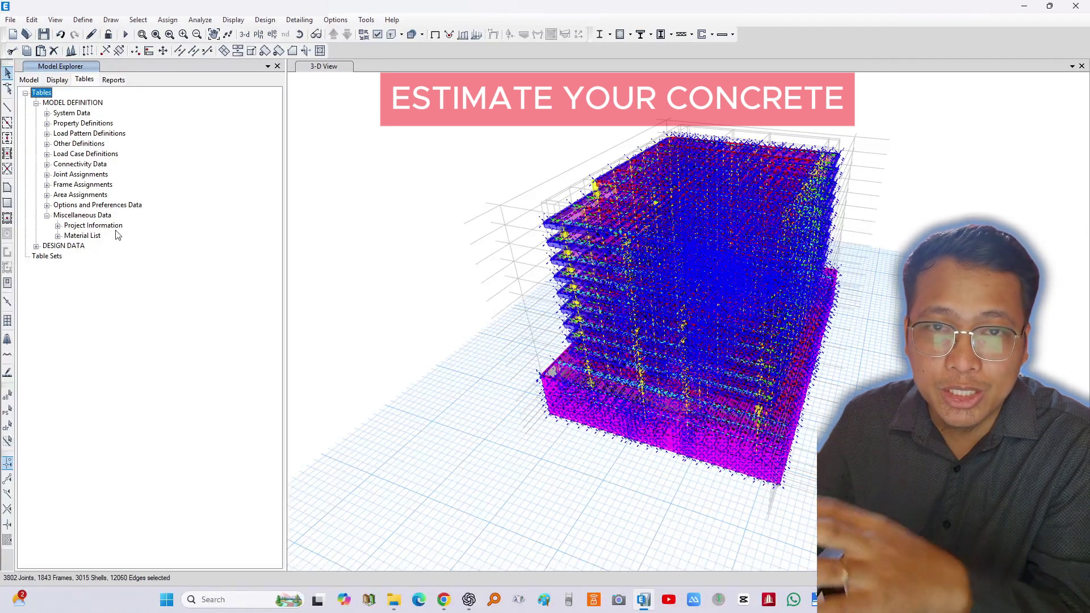
left_click(58, 236)
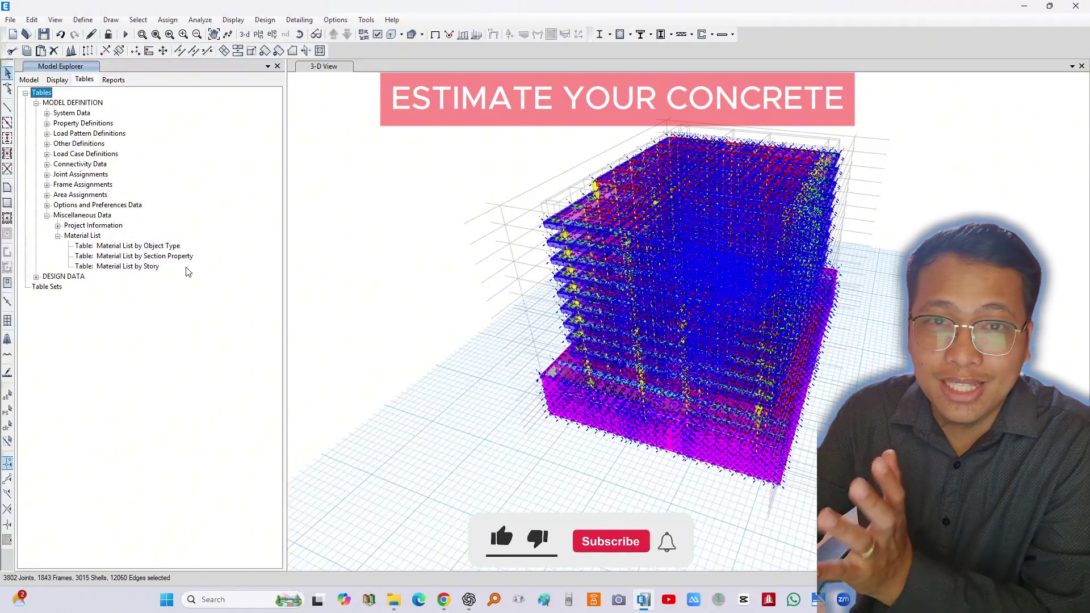
- Show the Material List by Object Type table, review the concrete weight per object type, and close it
left_click(142, 246)
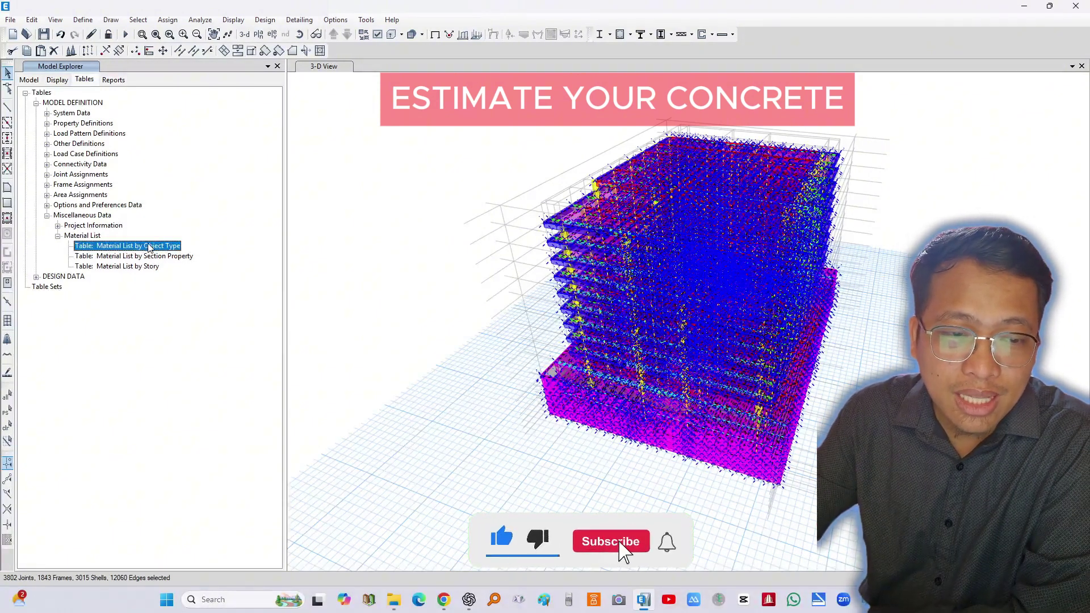
right_click(149, 248)
left_click(208, 253)
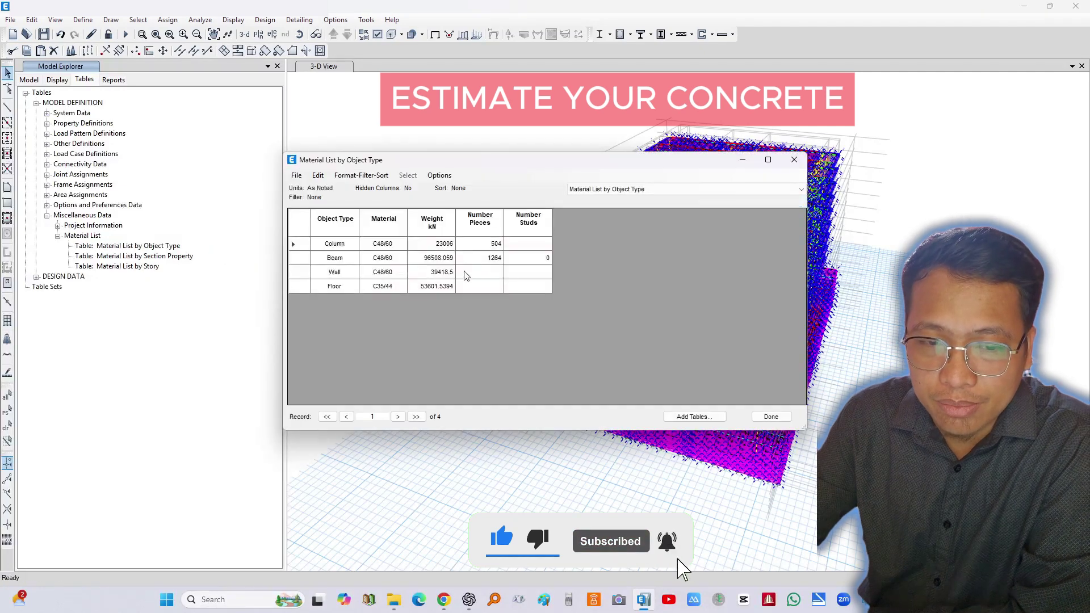
left_click_drag(423, 159, 516, 183)
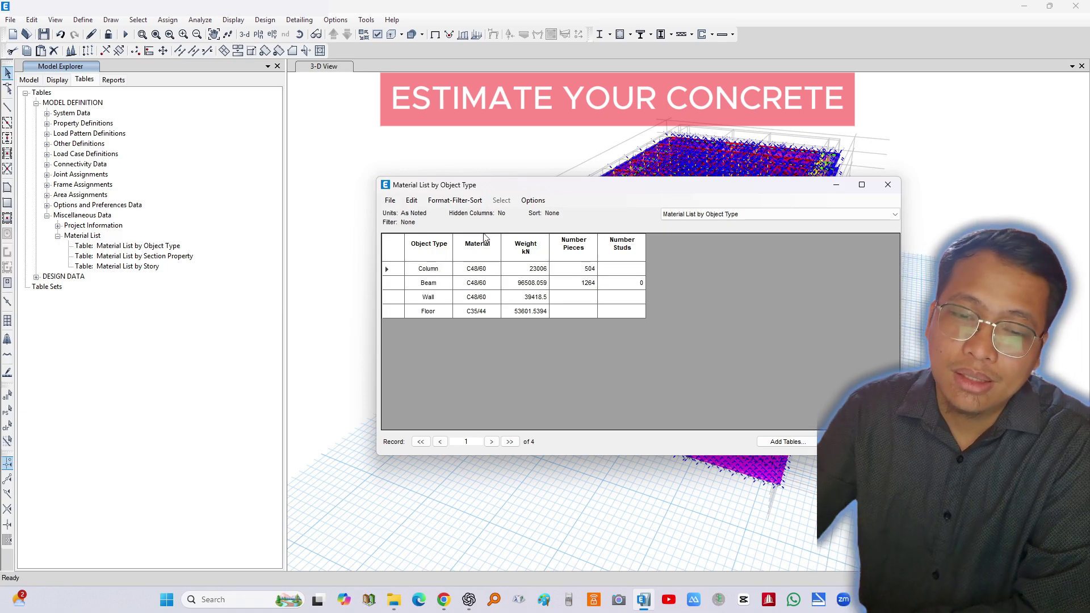
left_click(890, 186)
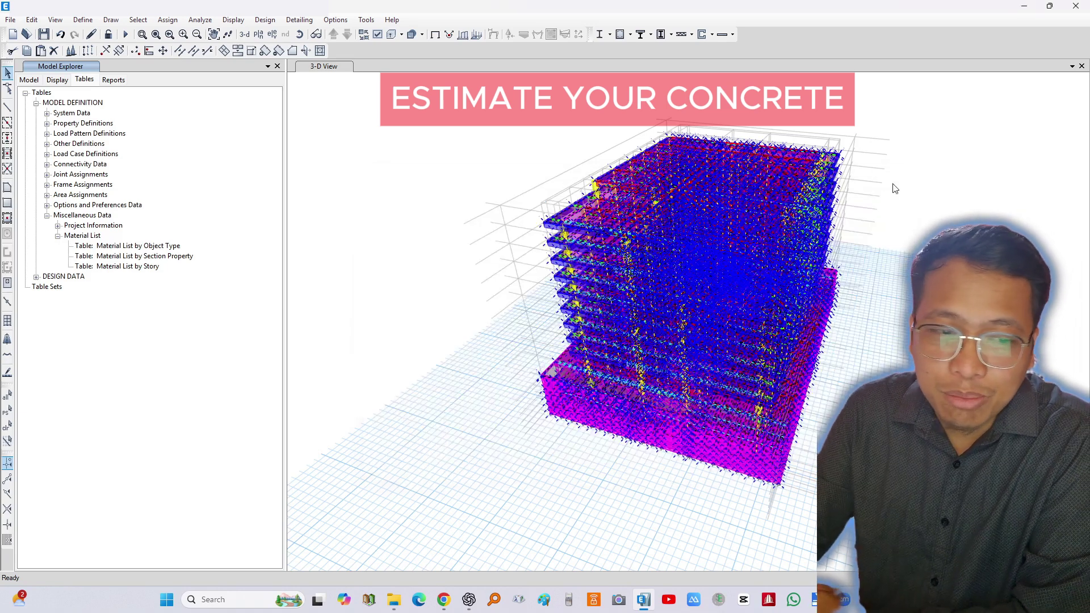
- Show the Material List by Section Property table and enlarge its window to fit every row
right_click(163, 256)
left_click(187, 264)
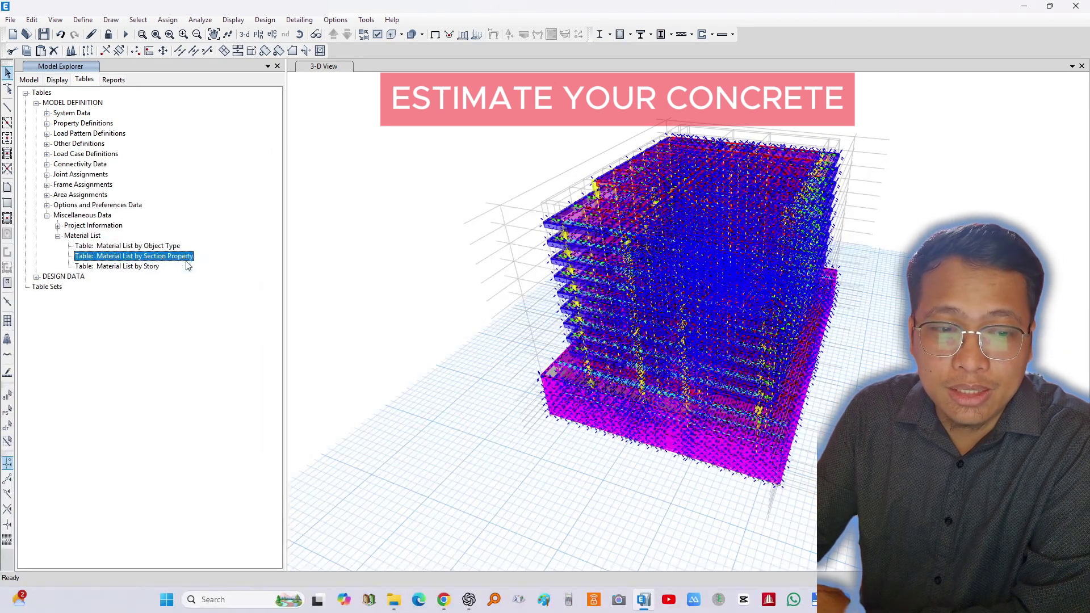
left_click_drag(525, 160, 546, 111)
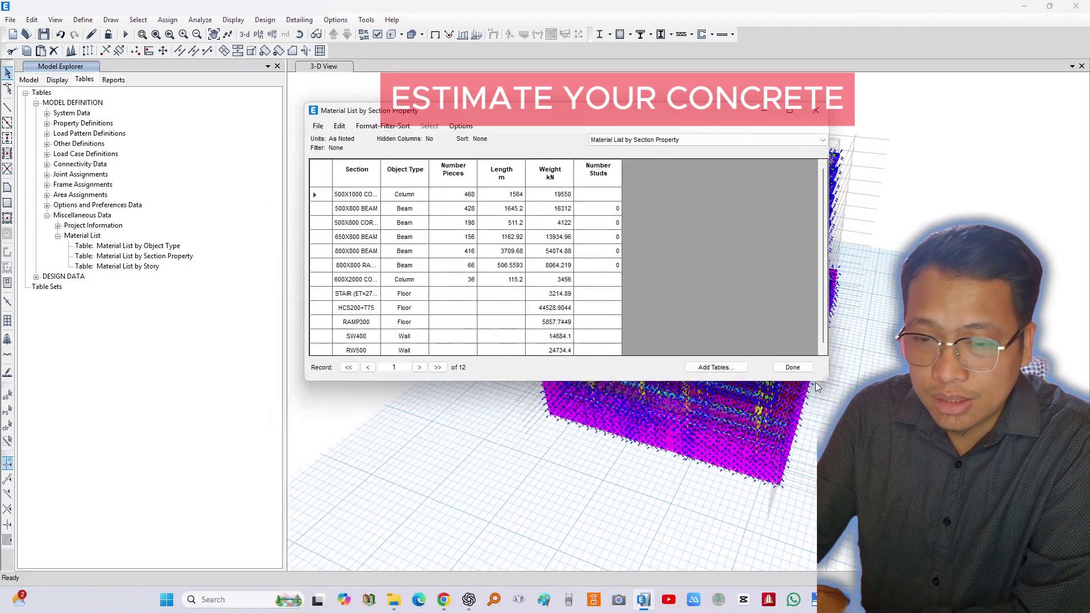
left_click_drag(823, 379, 871, 493)
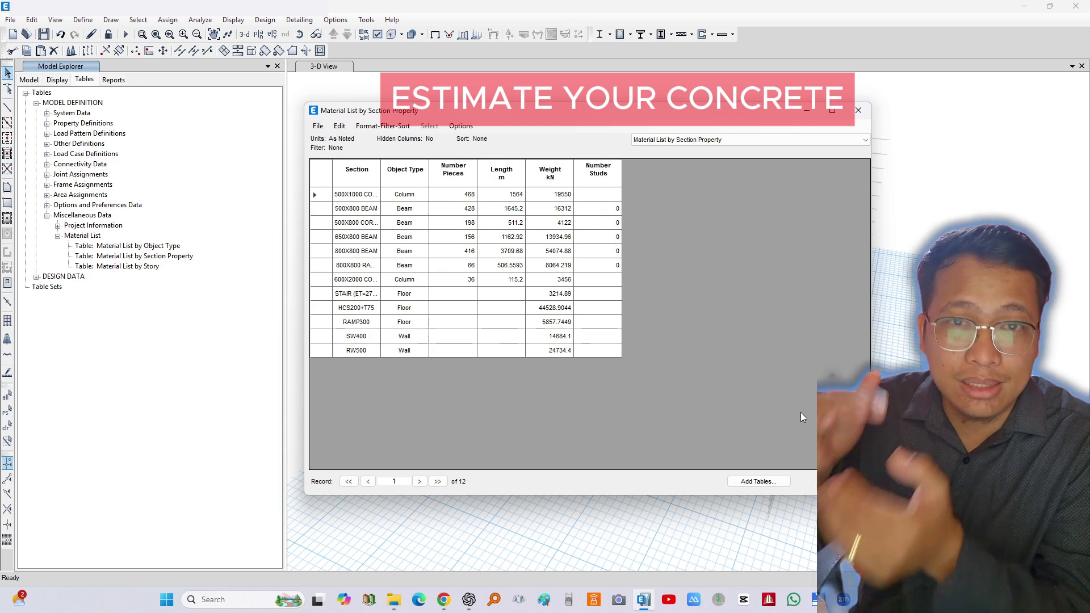
- Widen the Section column to fit the full names, check the column and beam sections, and close the table
double_click(380, 165)
left_click(388, 195)
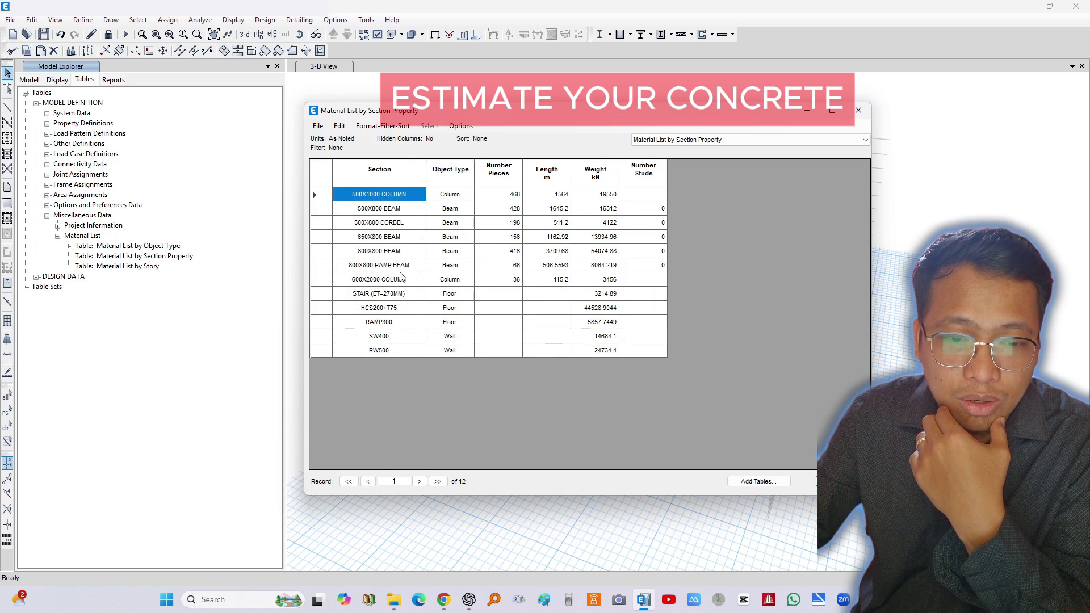
left_click(401, 281)
left_click(401, 209)
left_click(407, 237)
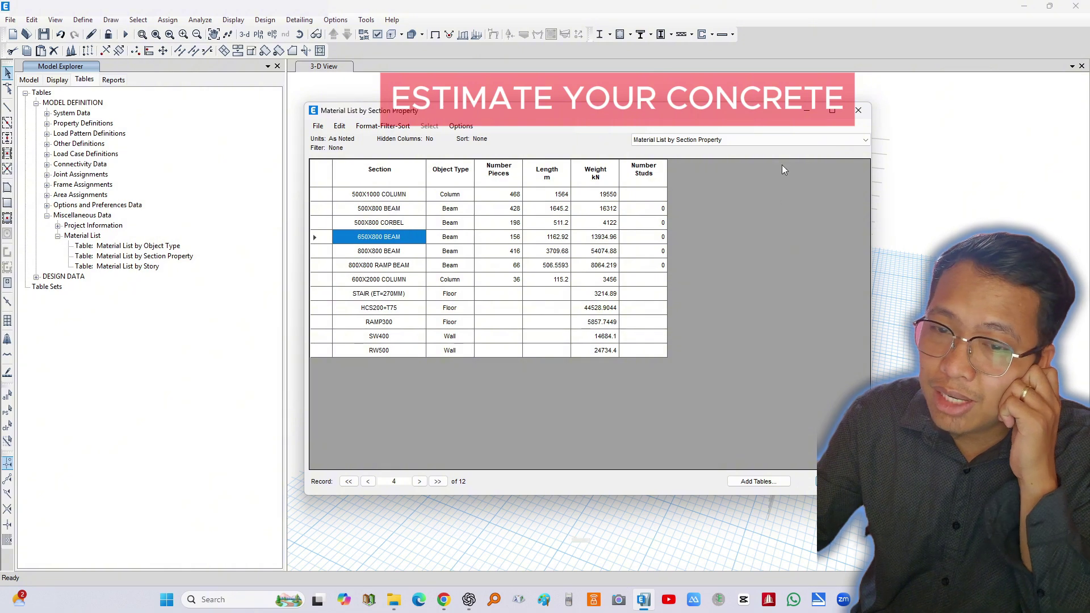
left_click(858, 112)
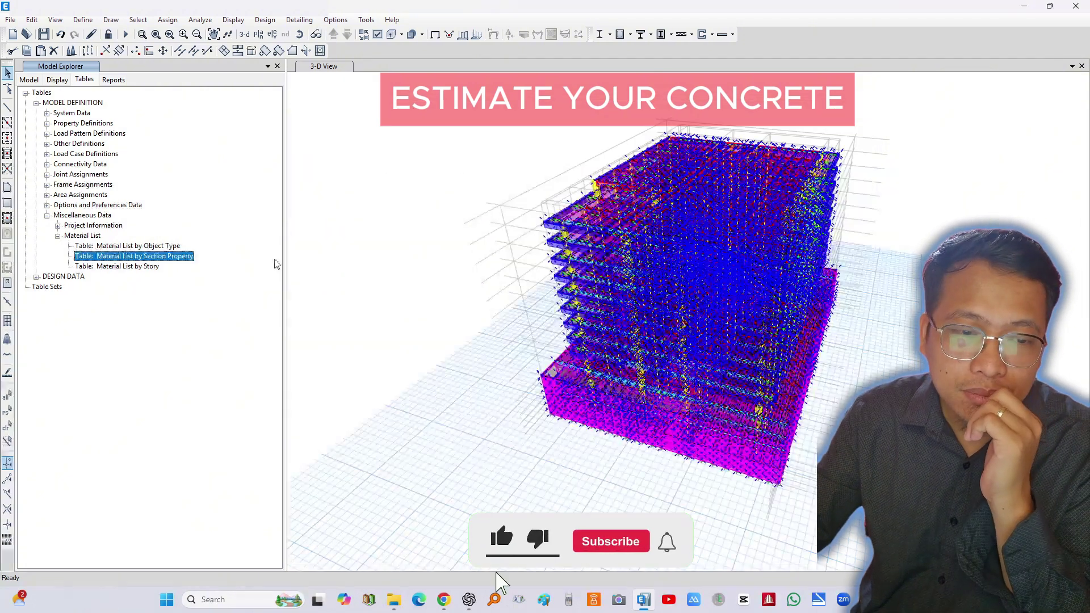
- Show the Material List by Story table, review the ARC-L10+33.66 rows, and close it
left_click(152, 266)
right_click(152, 267)
left_click(200, 272)
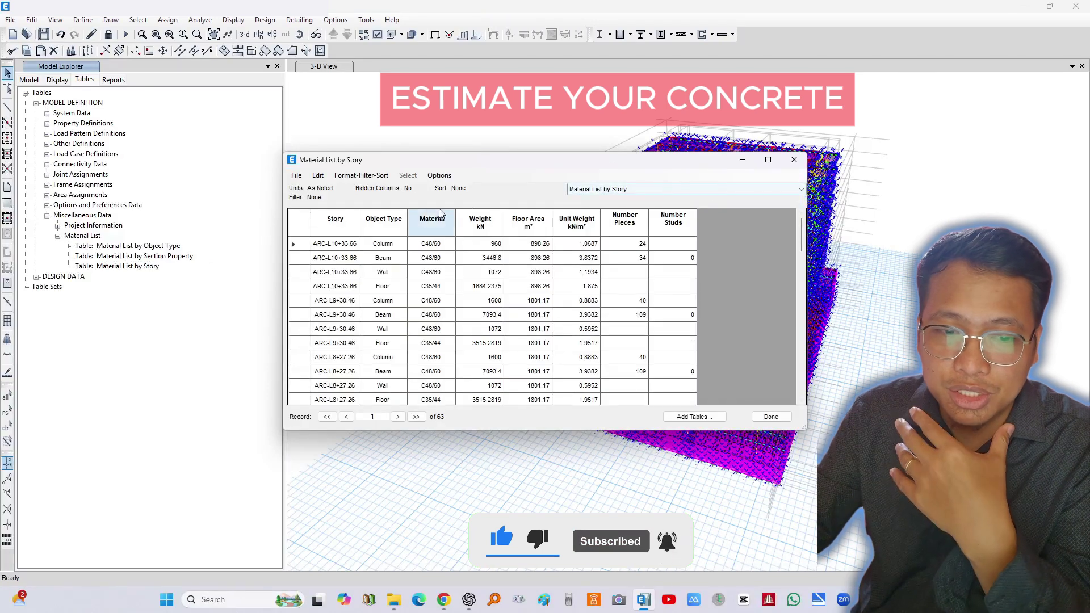
left_click_drag(406, 217, 622, 285)
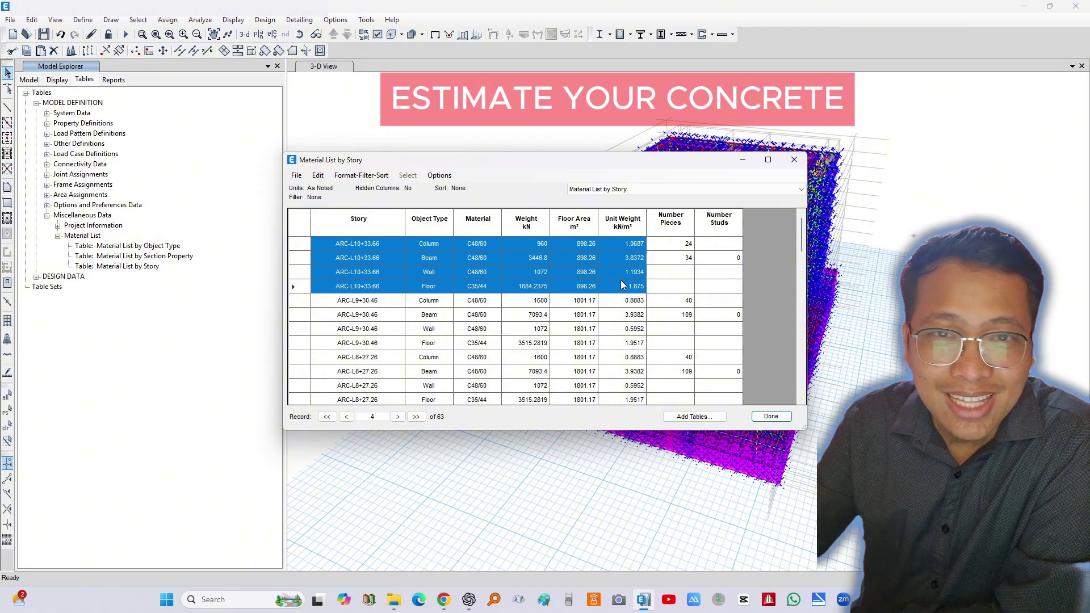
left_click(788, 164)
- Reopen the Material List by Object Type table and copy all its rows with their headers
left_click(148, 247)
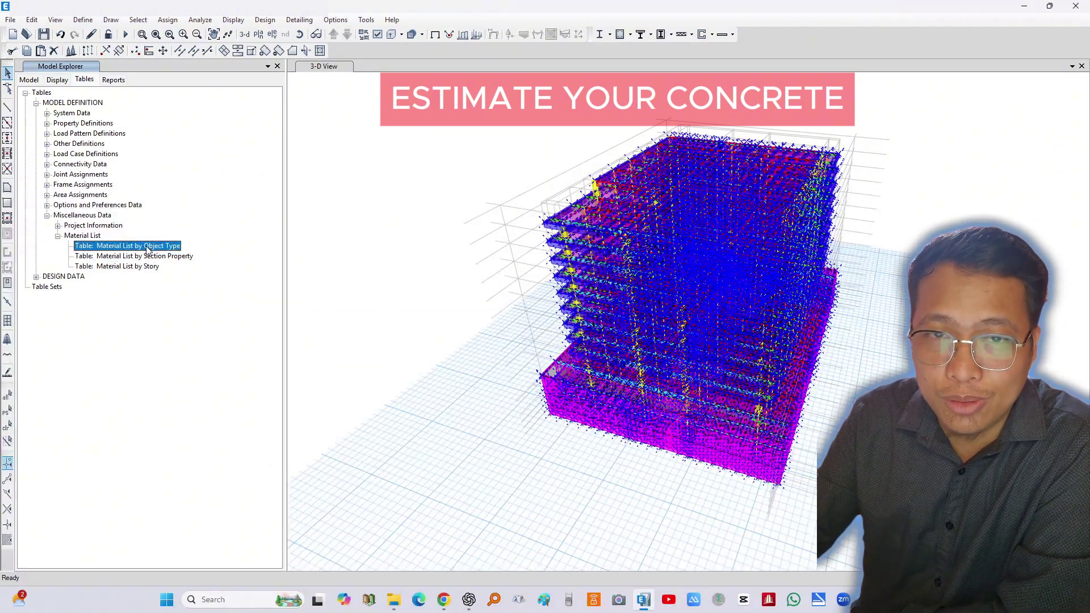
right_click(148, 250)
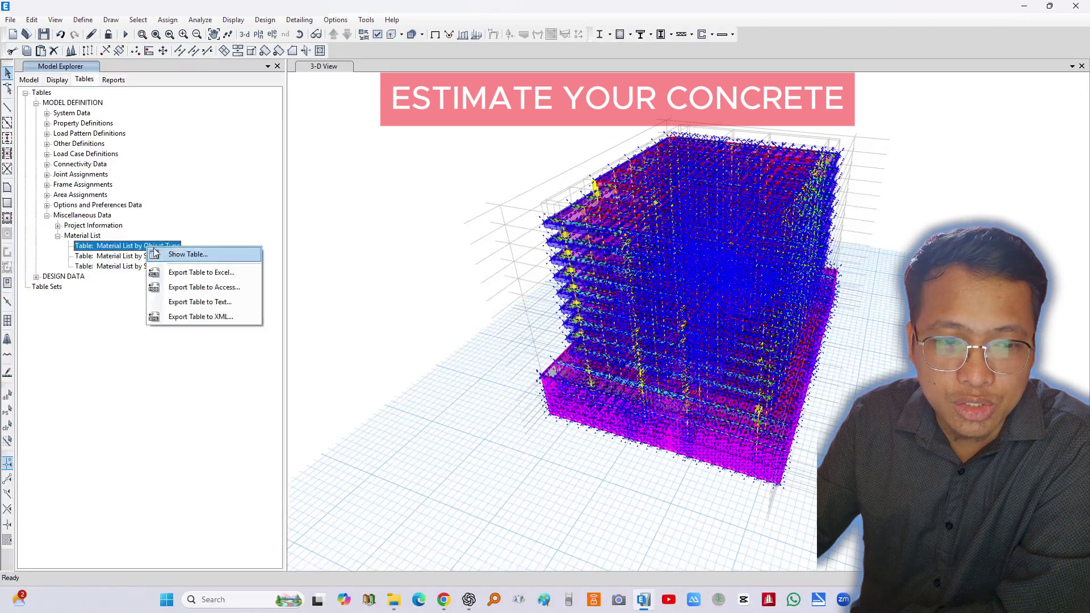
left_click(187, 256)
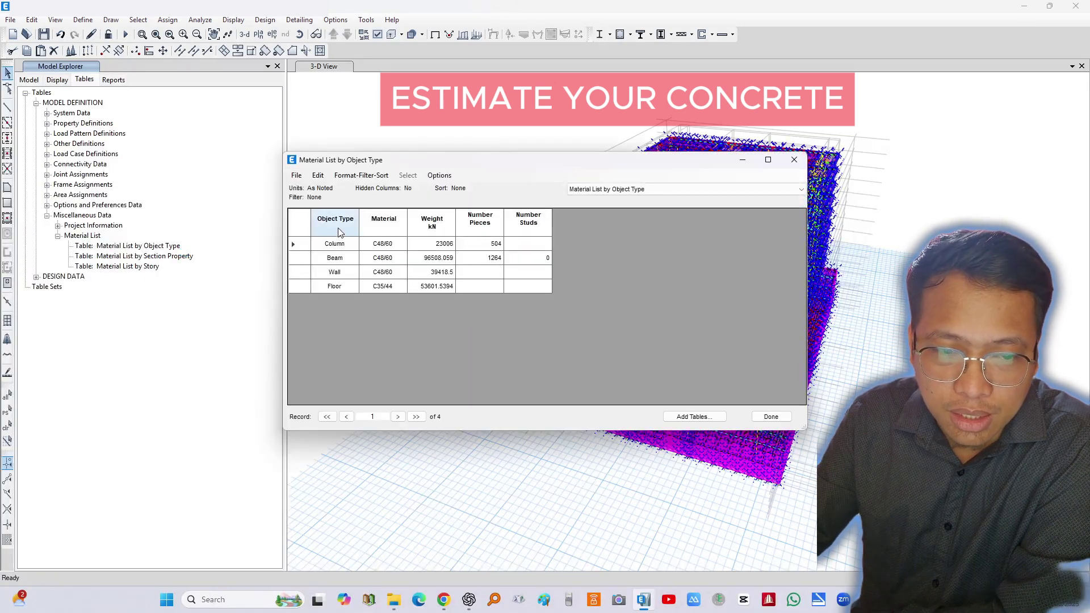
left_click_drag(332, 239, 515, 285)
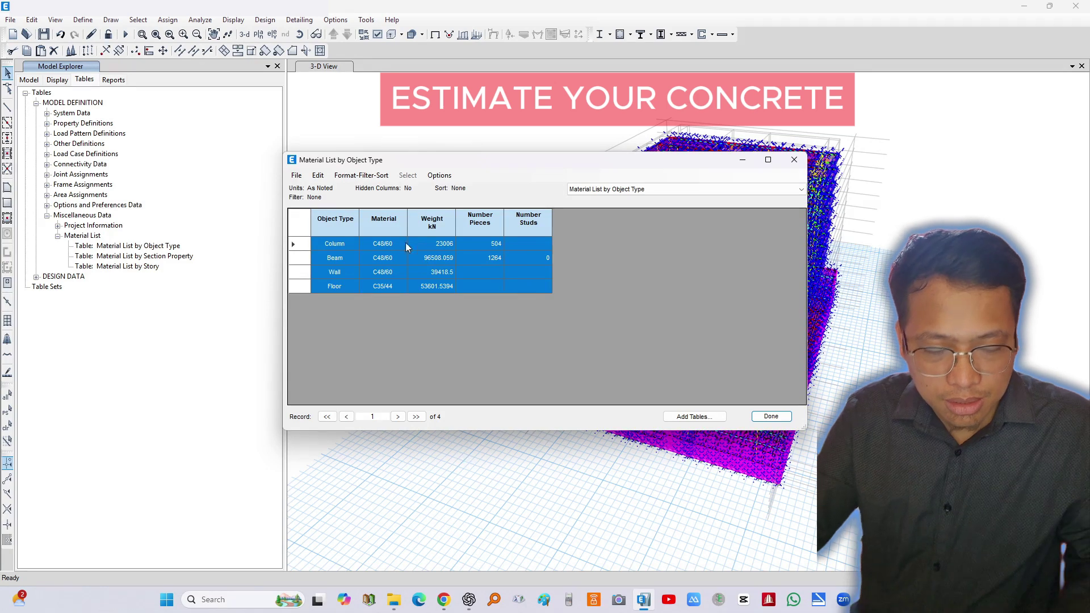
left_click_drag(335, 225, 519, 260)
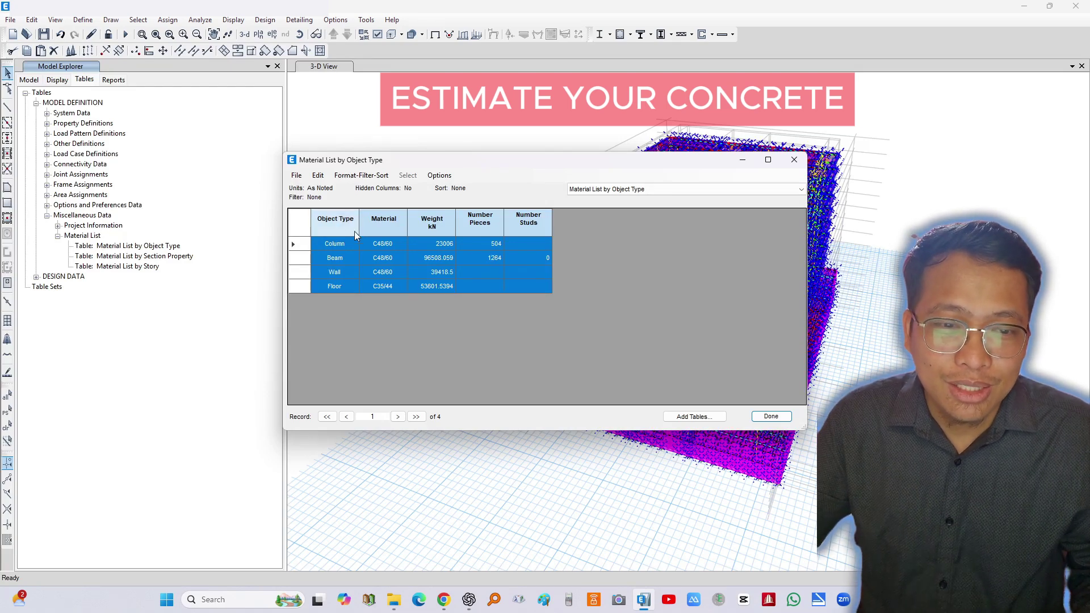
left_click_drag(354, 231, 526, 254)
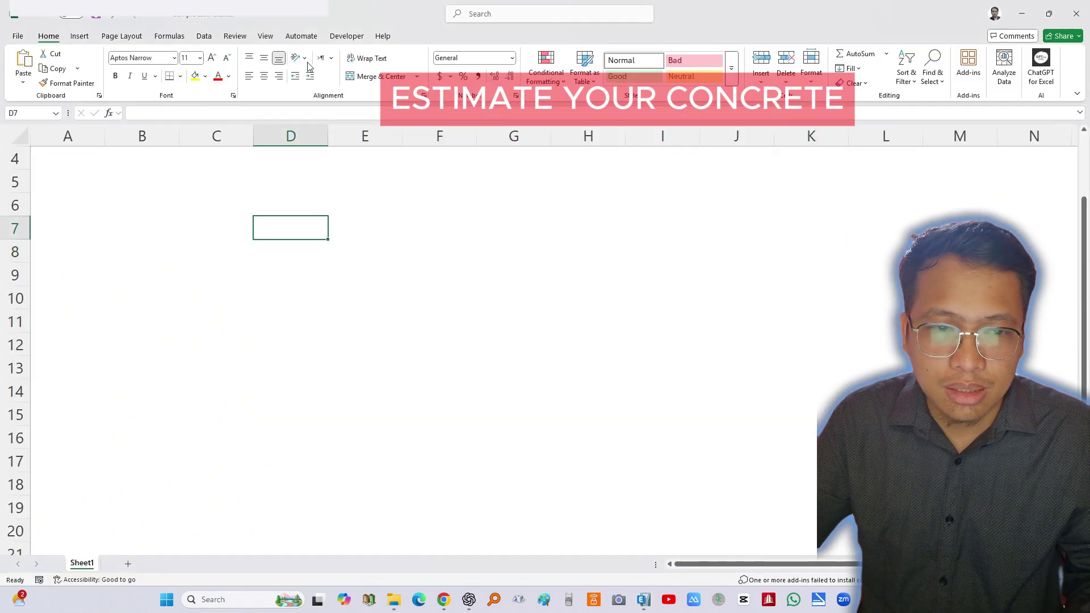
- In the blank Excel sheet, show the gridlines and hide them again
left_click(265, 36)
left_click(343, 68)
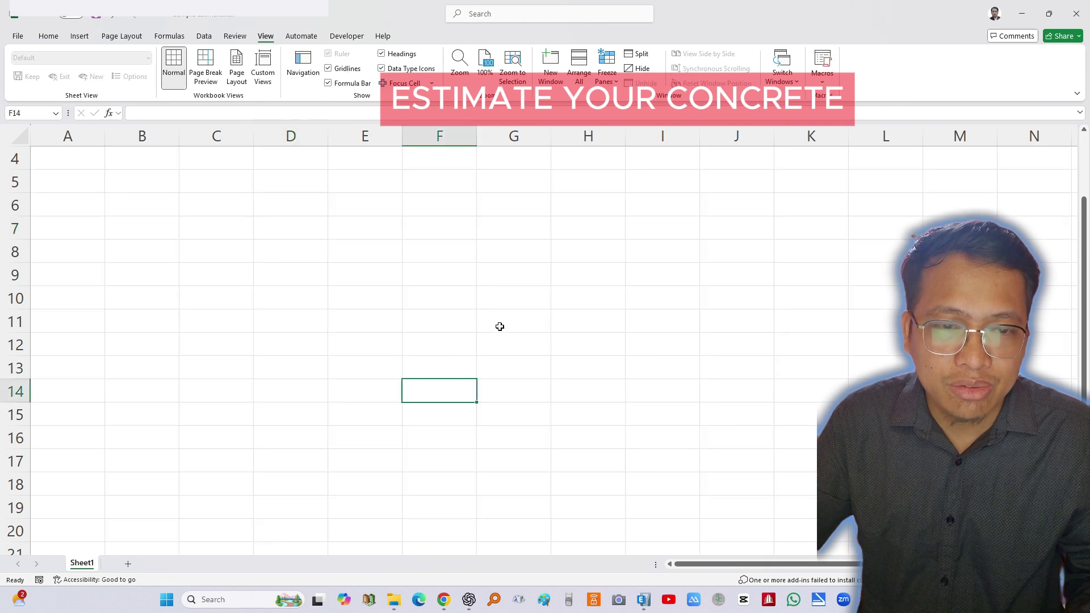
scroll(382, 325, "up", 1)
left_click(376, 290)
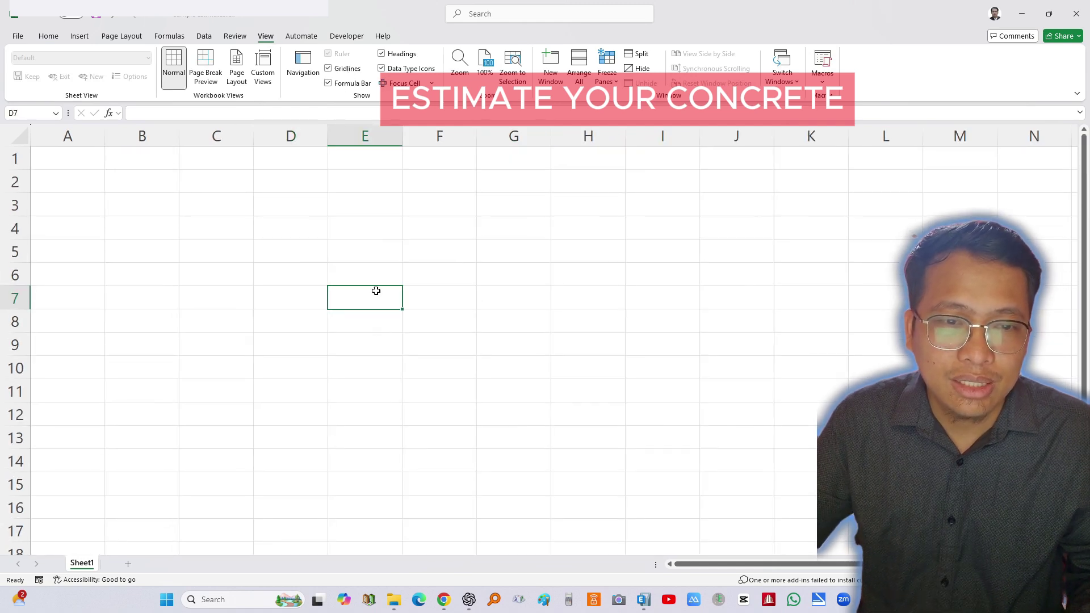
left_click(352, 72)
- Paste the copied material table at cell E5 of the Excel sheet and centre the contents of columns E to I
left_click(367, 248)
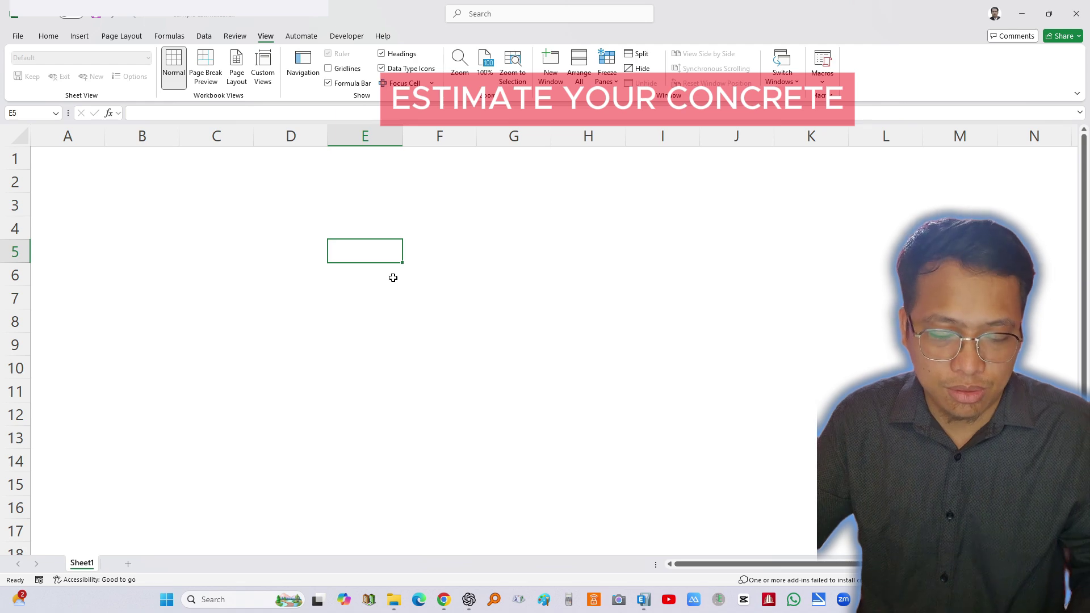
key("ctrl+v")
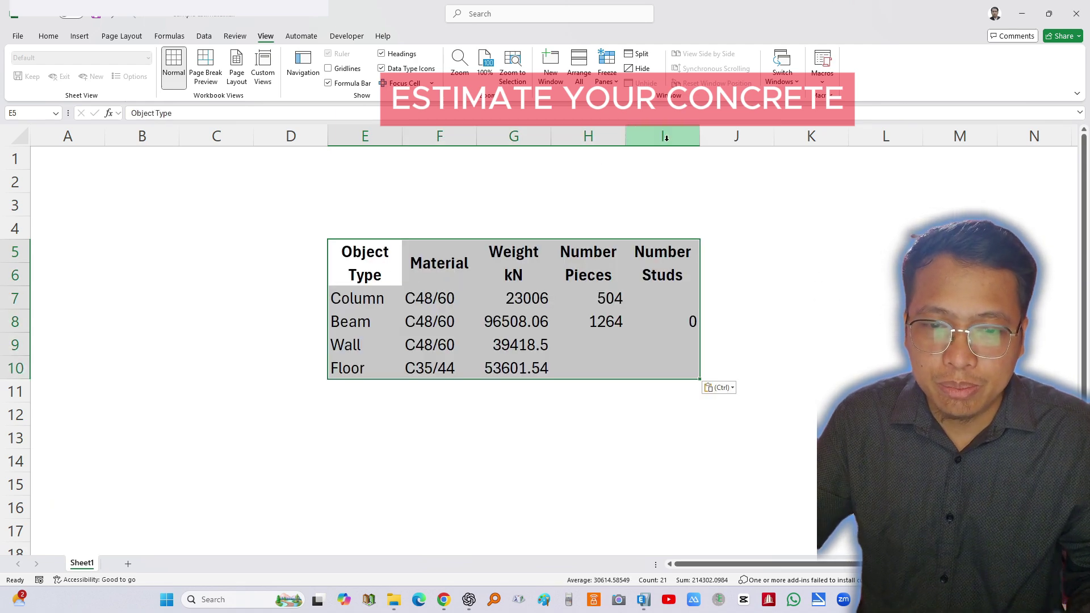
left_click_drag(662, 136, 380, 137)
left_click(48, 36)
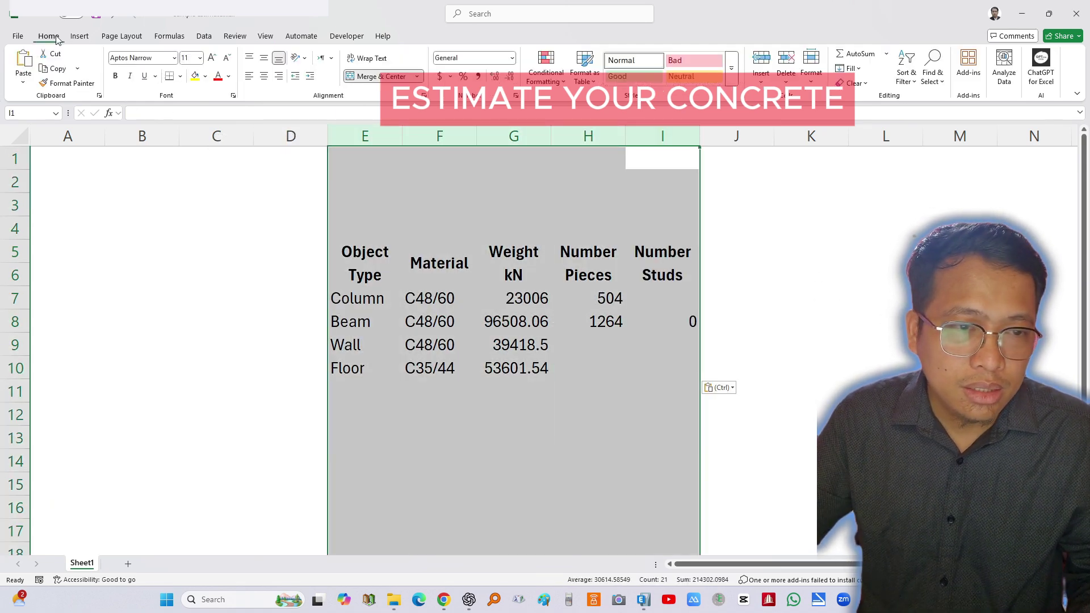
left_click(263, 76)
left_click(737, 251)
left_click(797, 265)
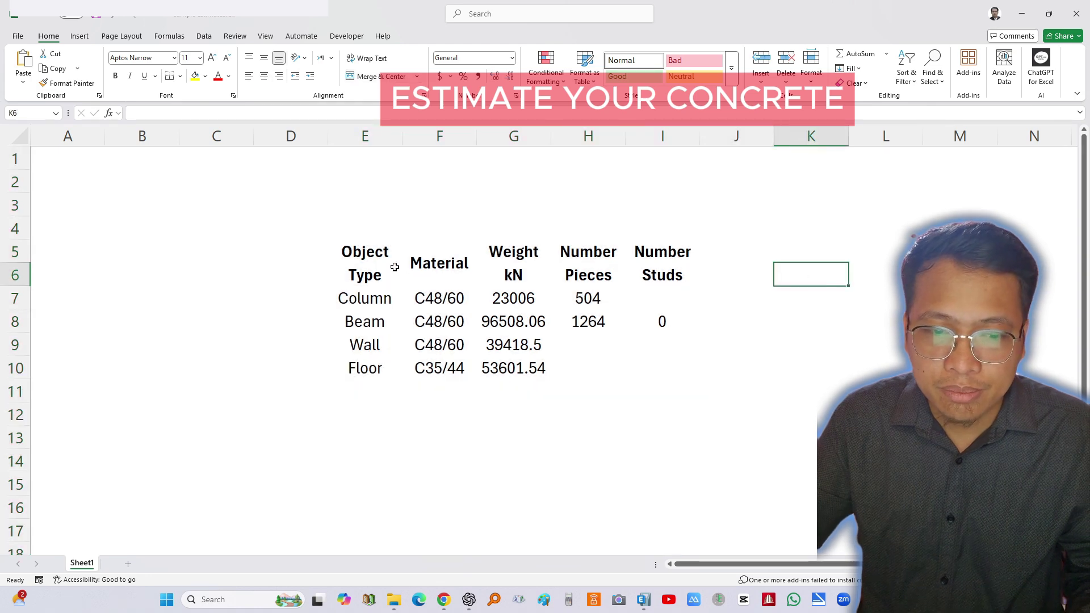
- Apply all borders to the pasted table in E5:I10
left_click_drag(367, 267, 650, 366)
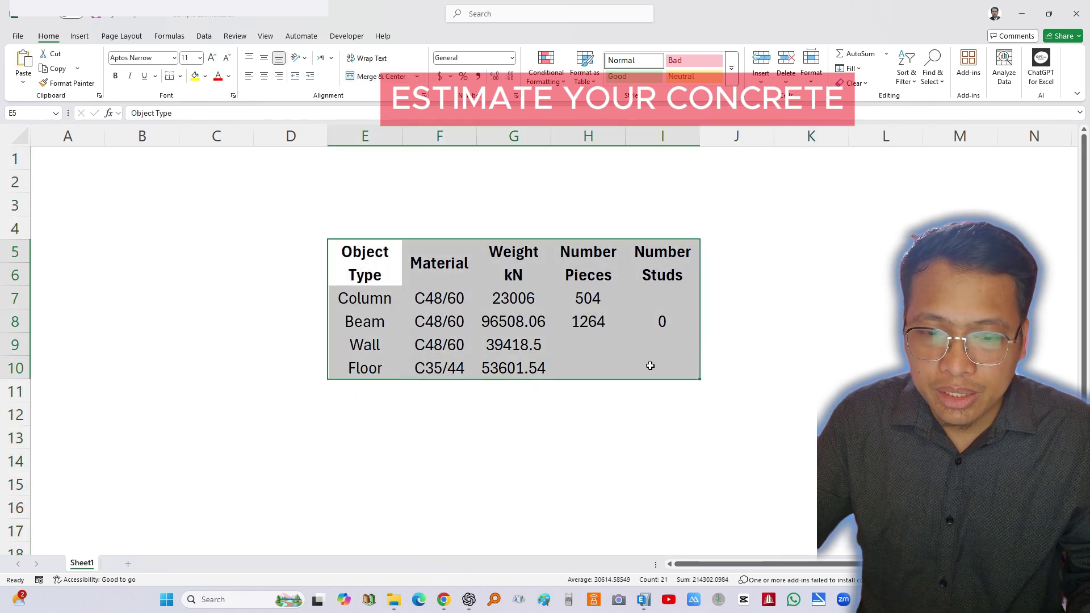
left_click(177, 78)
left_click(208, 195)
left_click(795, 278)
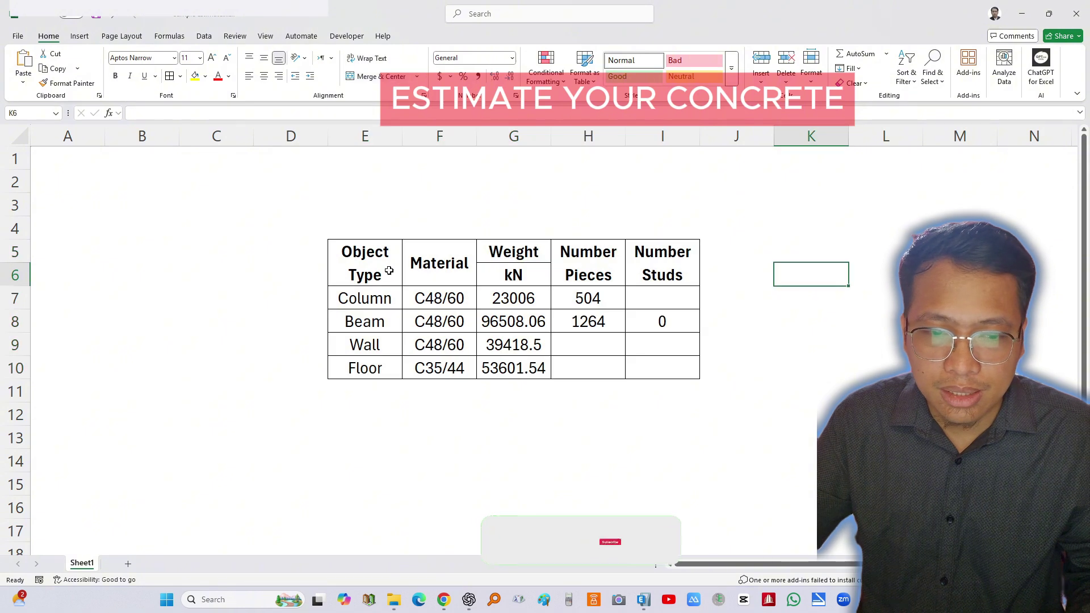
- Fill the table's header cells E5:I6 with light green
left_click_drag(388, 270, 662, 274)
left_click(205, 76)
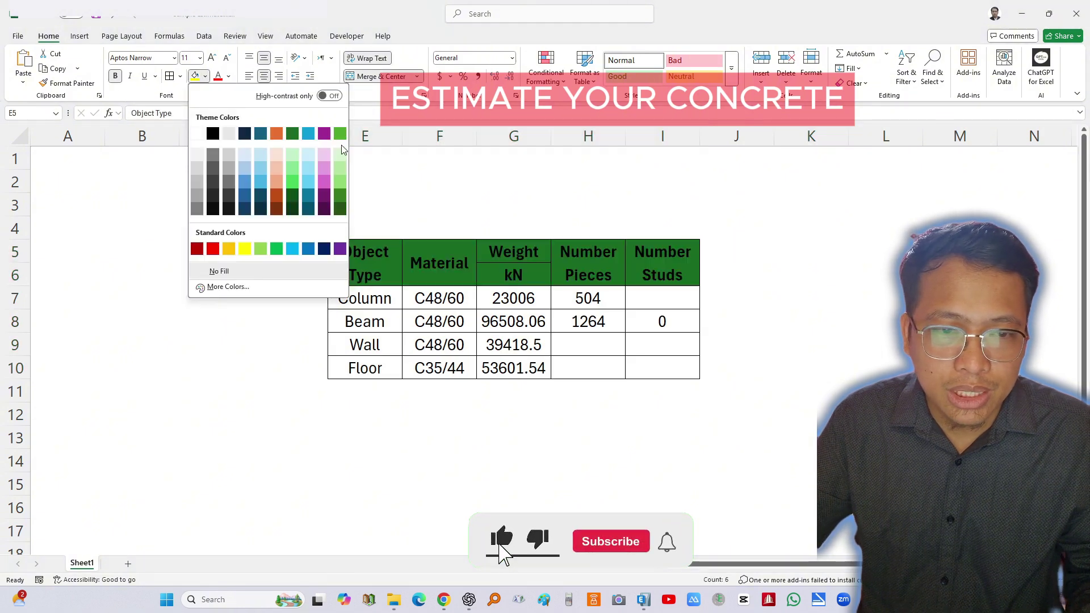
left_click(340, 153)
left_click(825, 372)
left_click(693, 441)
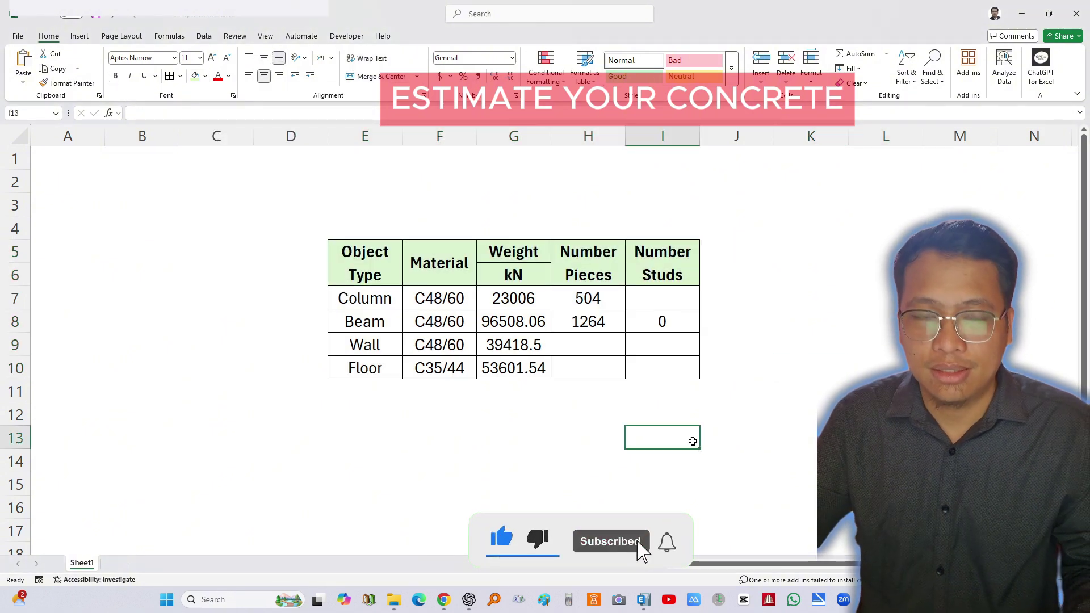
left_click(792, 409)
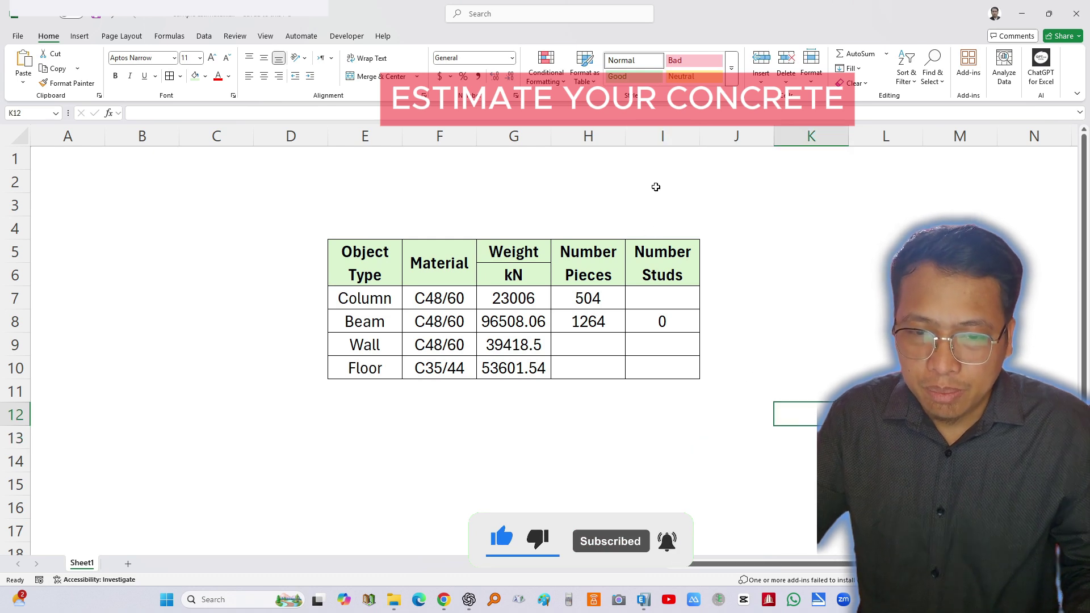
- Delete the Number Pieces and Number Studs columns from the table
left_click_drag(662, 136, 582, 133)
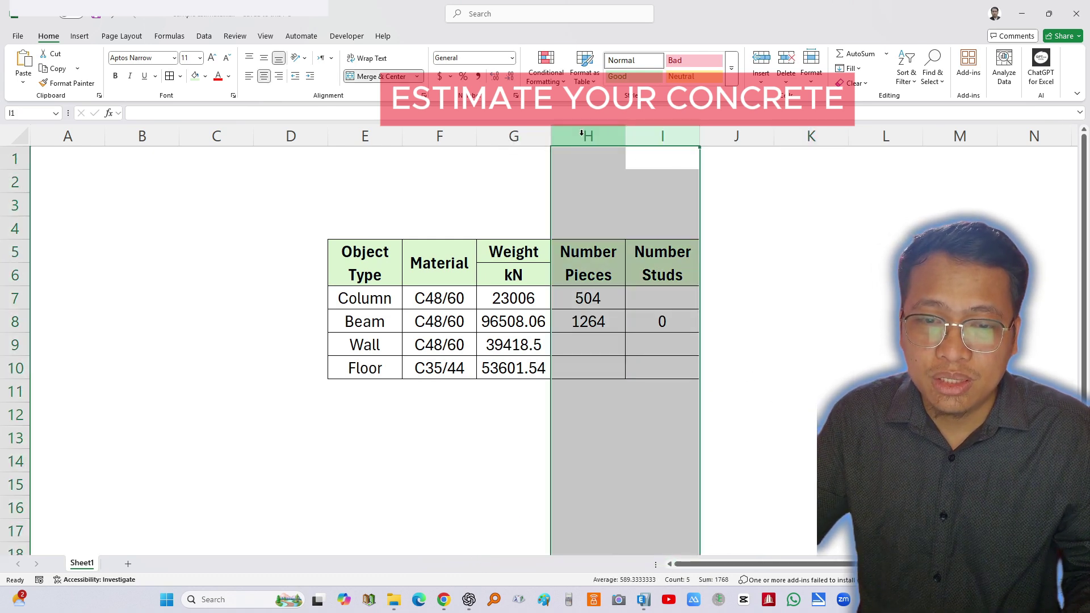
right_click(581, 133)
left_click(638, 264)
left_click(809, 298)
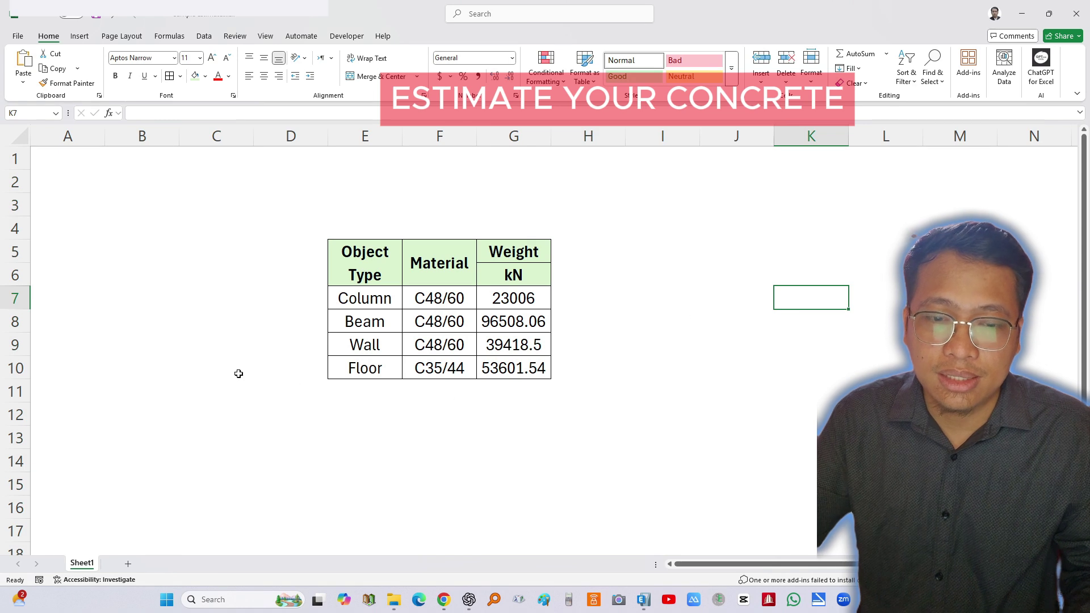
- Examine the column, beam, wall and floor rows of the material table
scroll(238, 373, "up", 1)
left_click_drag(761, 425, 757, 418)
left_click(551, 318)
left_click(407, 318)
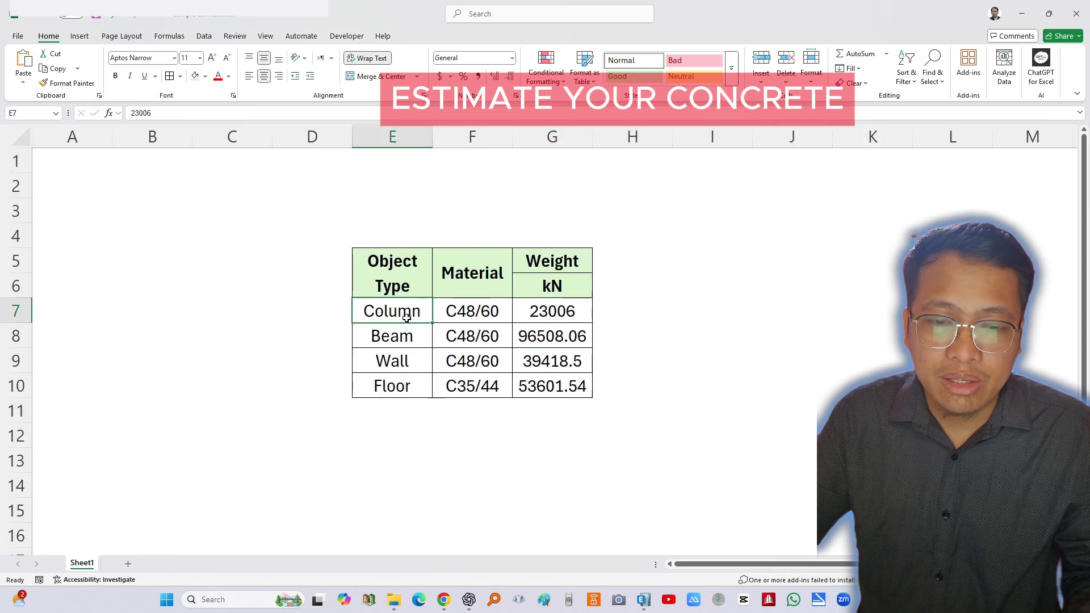
left_click(729, 340)
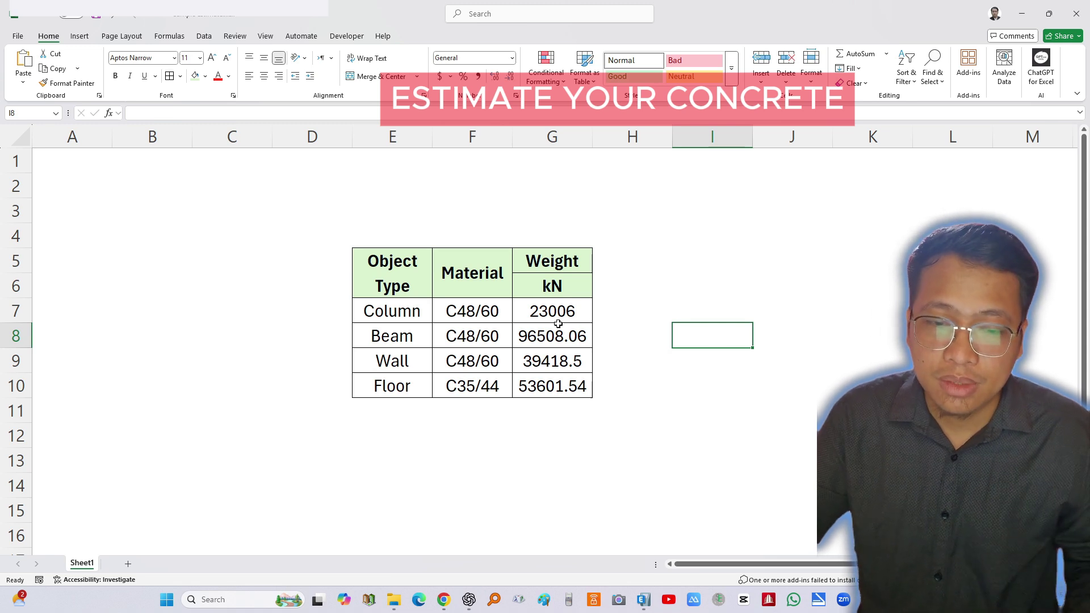
left_click_drag(403, 309, 549, 391)
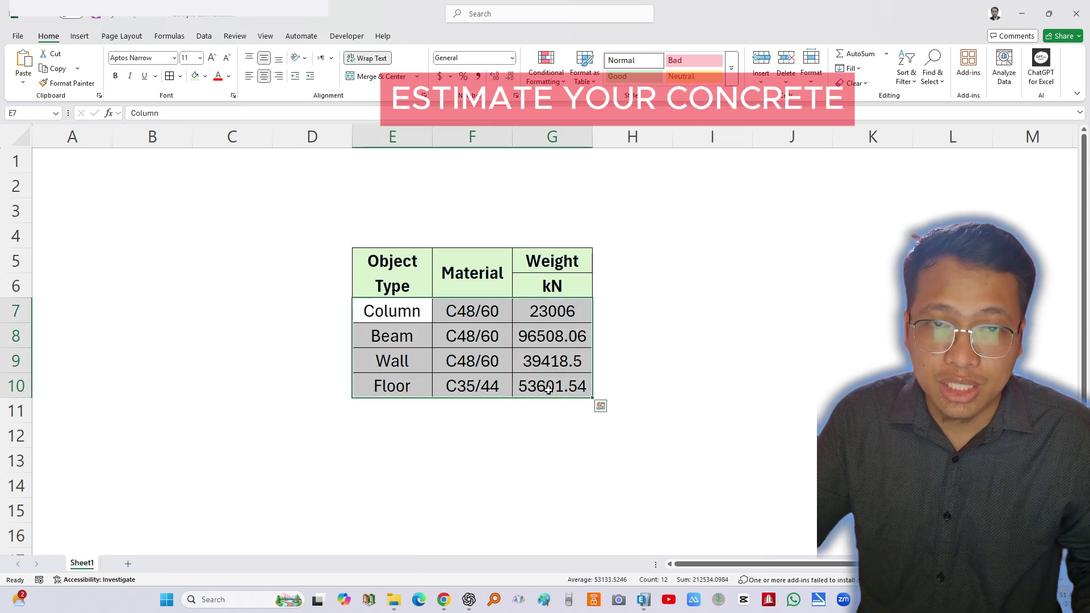
left_click(413, 321)
left_click(400, 340)
left_click(395, 361)
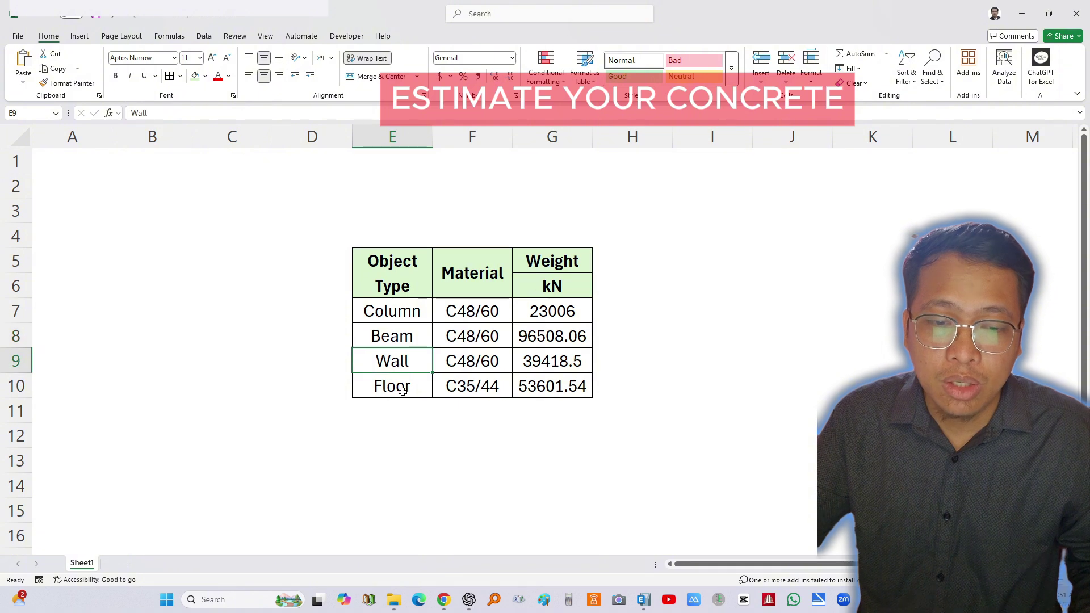
left_click(402, 391)
left_click(628, 410)
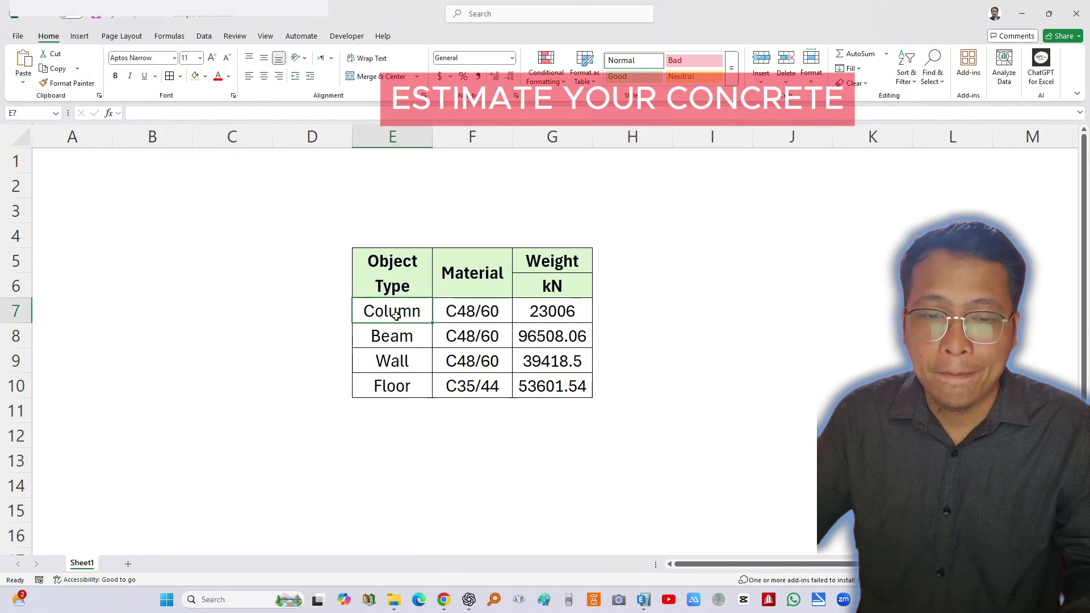
left_click_drag(389, 311, 575, 379)
left_click(553, 407)
- Enter the label "Total weight =" in cell F11, directly below the Material column
left_click(451, 407)
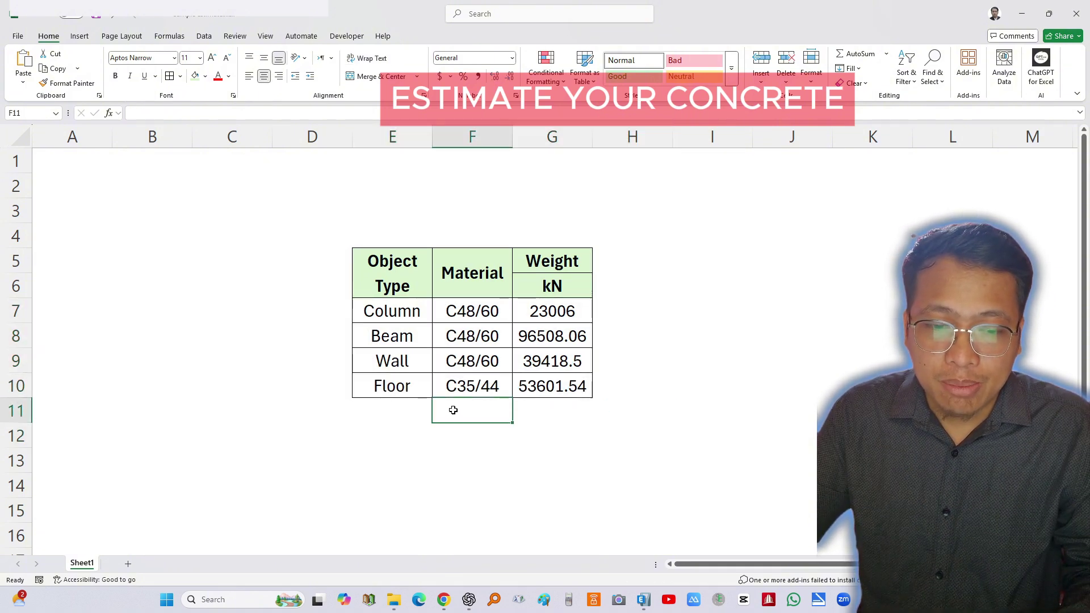
type("Tot")
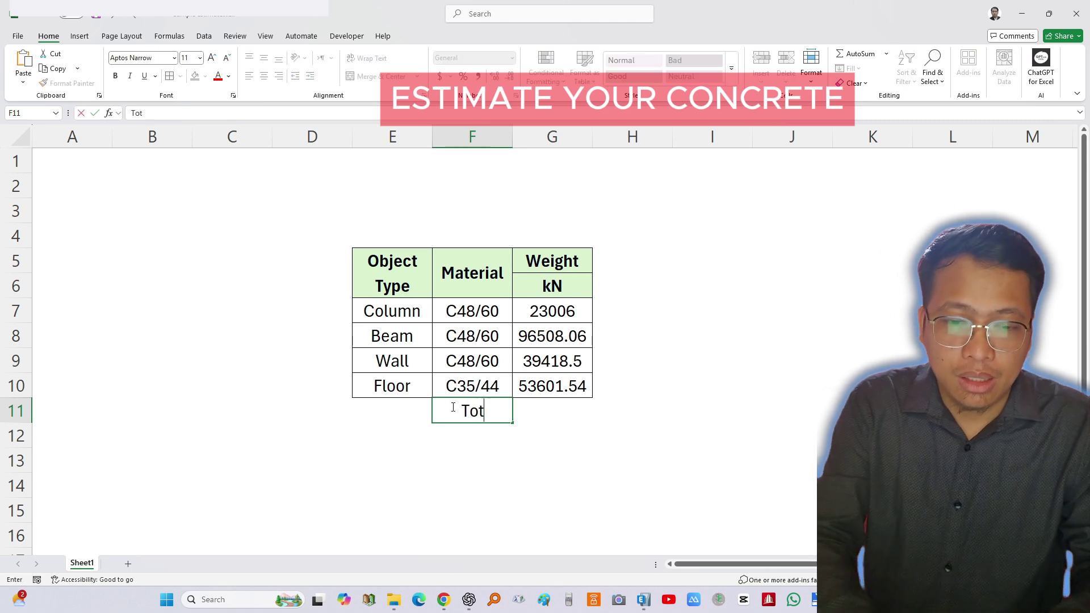
type("al weight =")
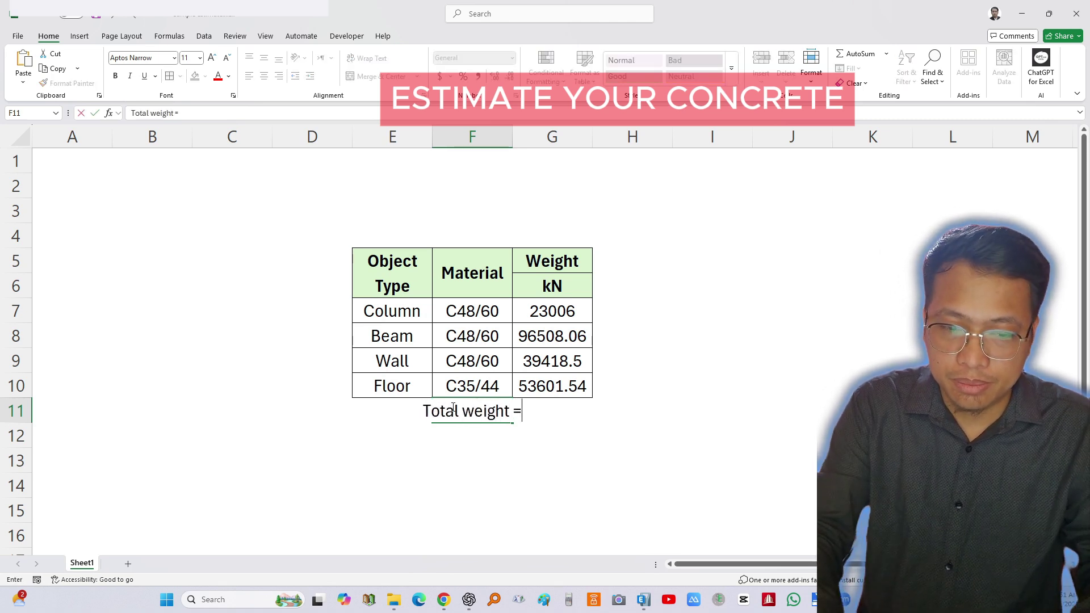
key("Return")
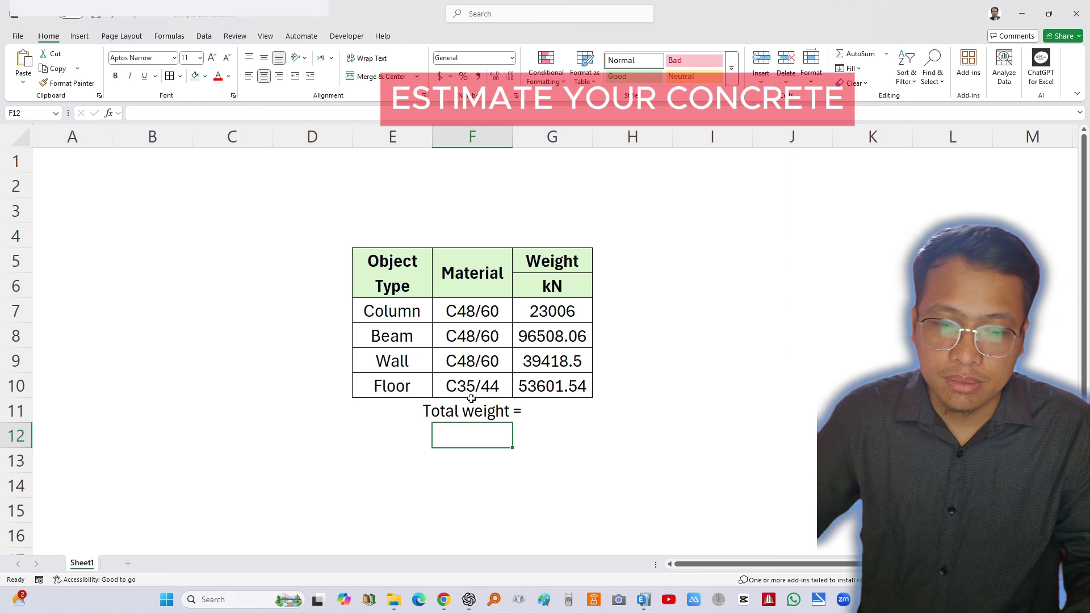
- Right-align cells F11:F14 and apply the comma number style to G11:G14
left_click_drag(471, 404, 471, 488)
left_click(279, 77)
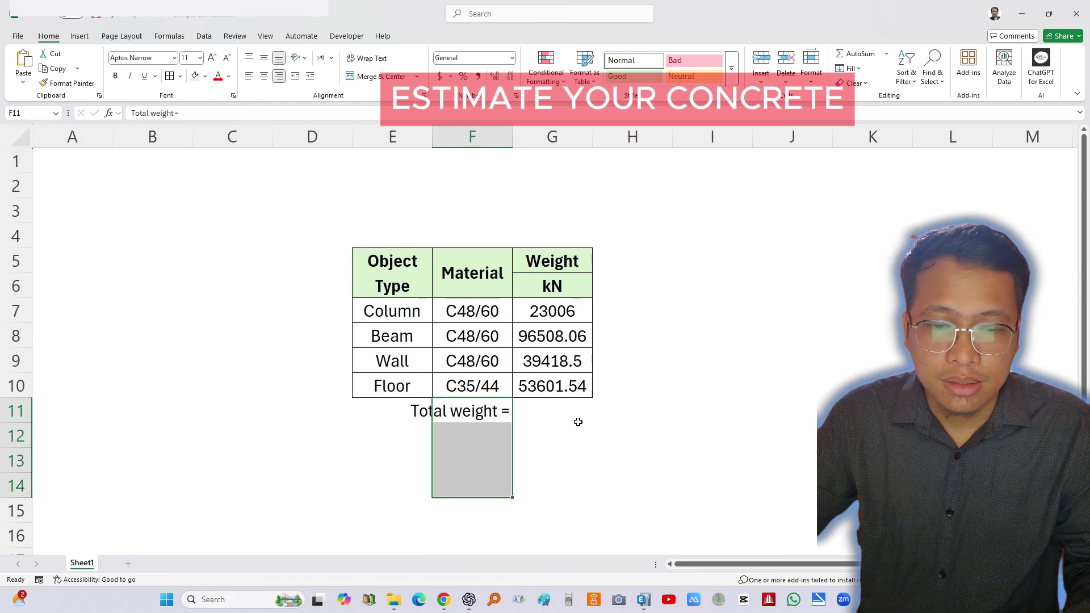
left_click_drag(576, 415, 567, 480)
left_click(478, 77)
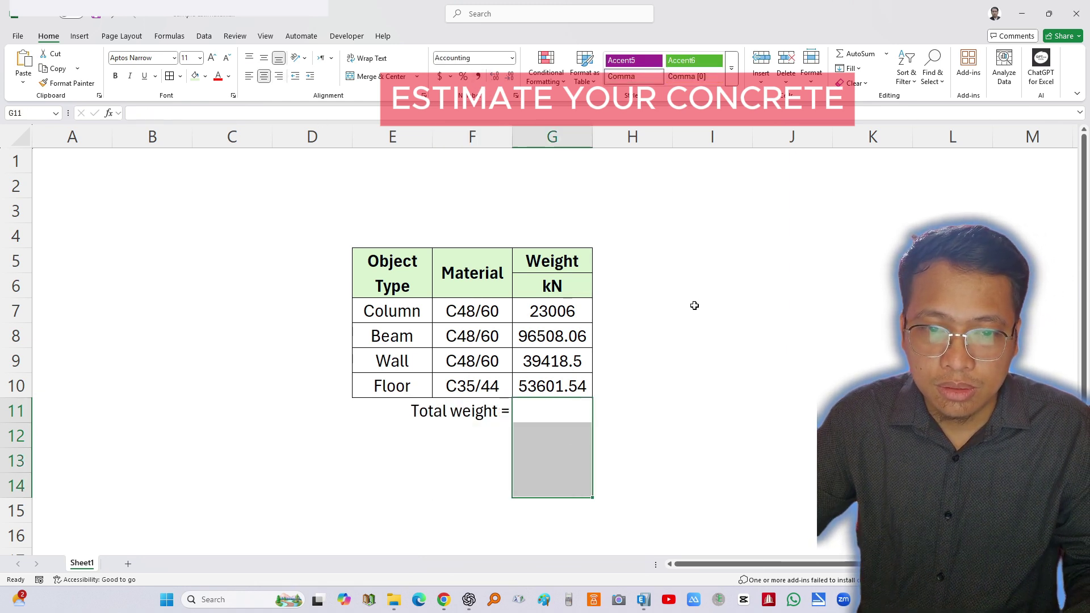
left_click(693, 304)
- Sum the weights G7:G10 in cell G11 and enter the unit kN beside it in H11
left_click(554, 412)
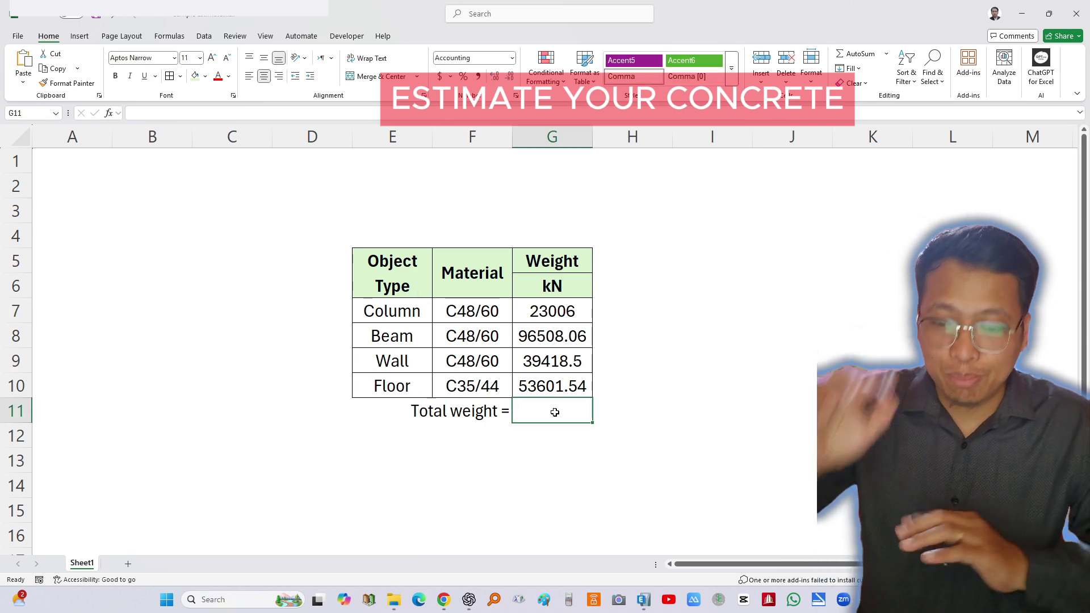
type("+sum(")
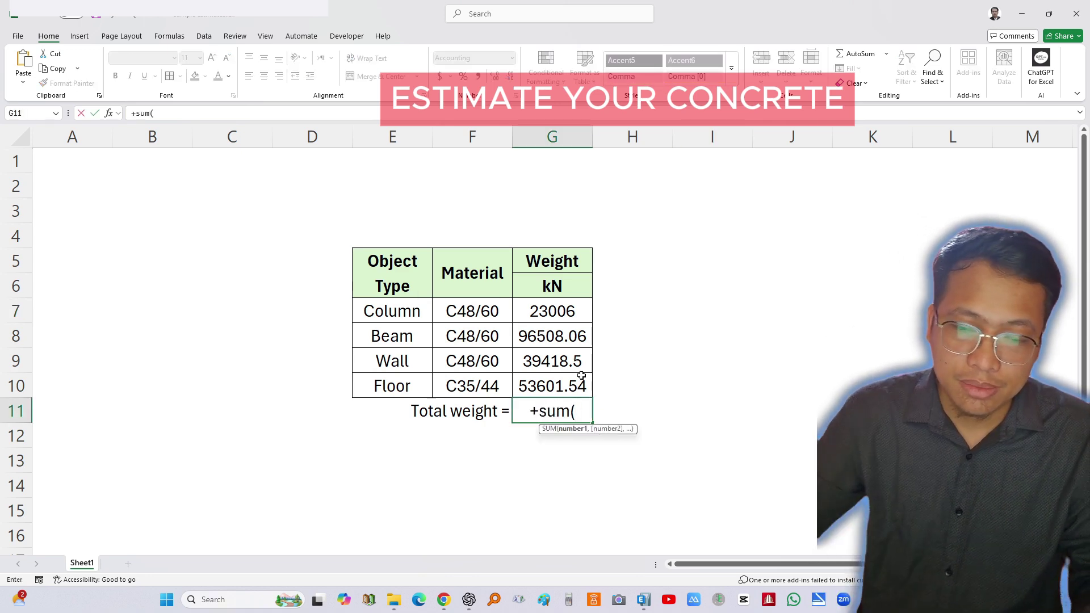
left_click_drag(570, 311, 567, 385)
type(")")
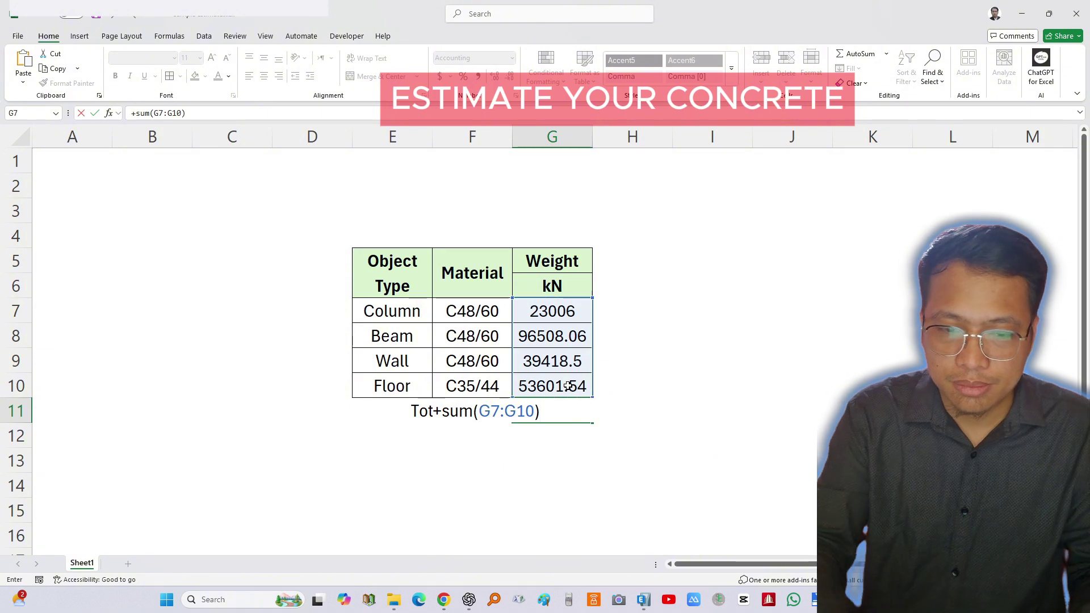
key("Return")
left_click(594, 411)
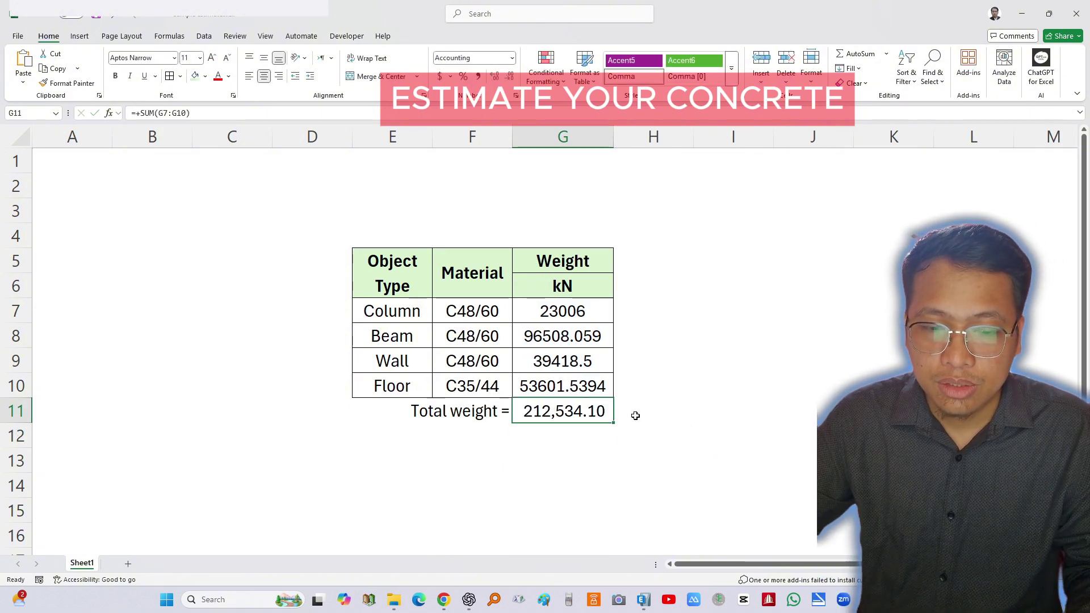
left_click(635, 415)
type("kN")
key("Return")
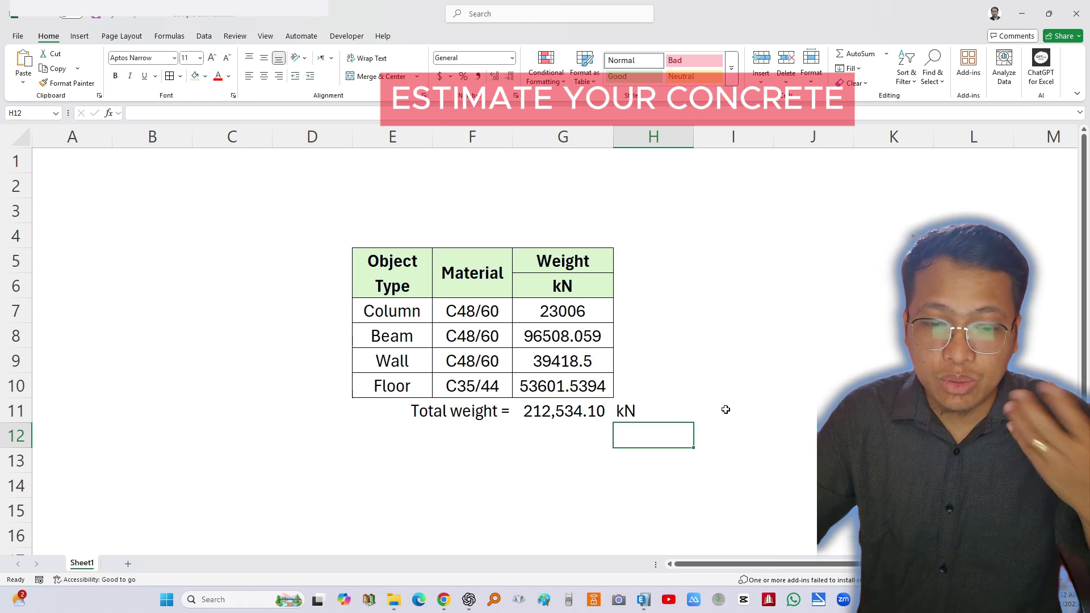
- Copy the "Total weight =" label to cell F12 and reword the copy as "Unit weight ="
left_click(506, 480)
left_click(492, 411)
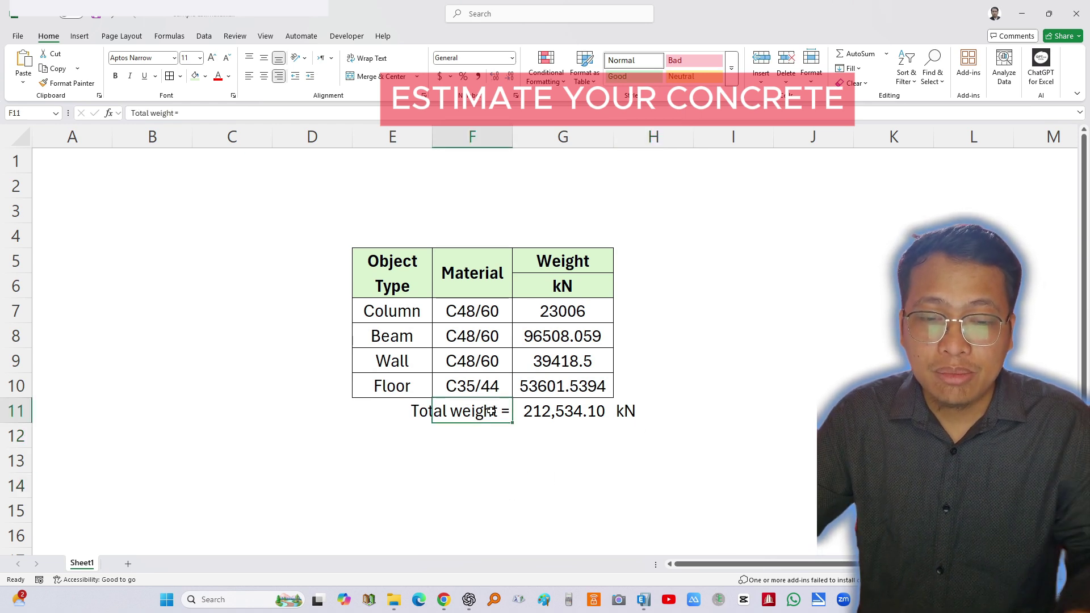
key("ctrl+c")
left_click(497, 434)
key("ctrl+v")
left_click(475, 478)
key("Escape")
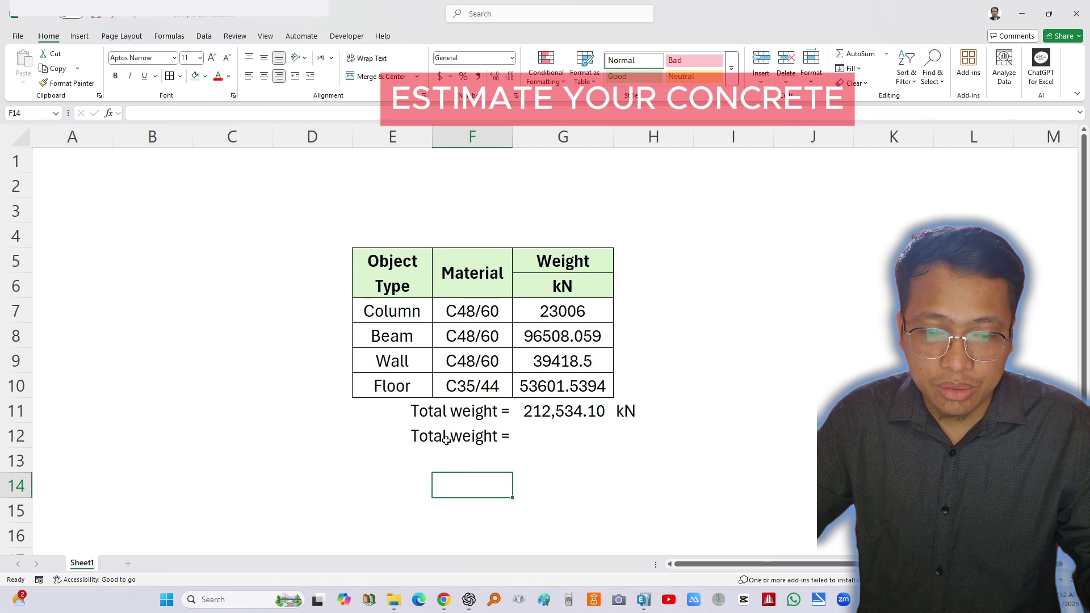
left_click(447, 440)
double_click(462, 440)
left_click_drag(448, 437, 323, 418)
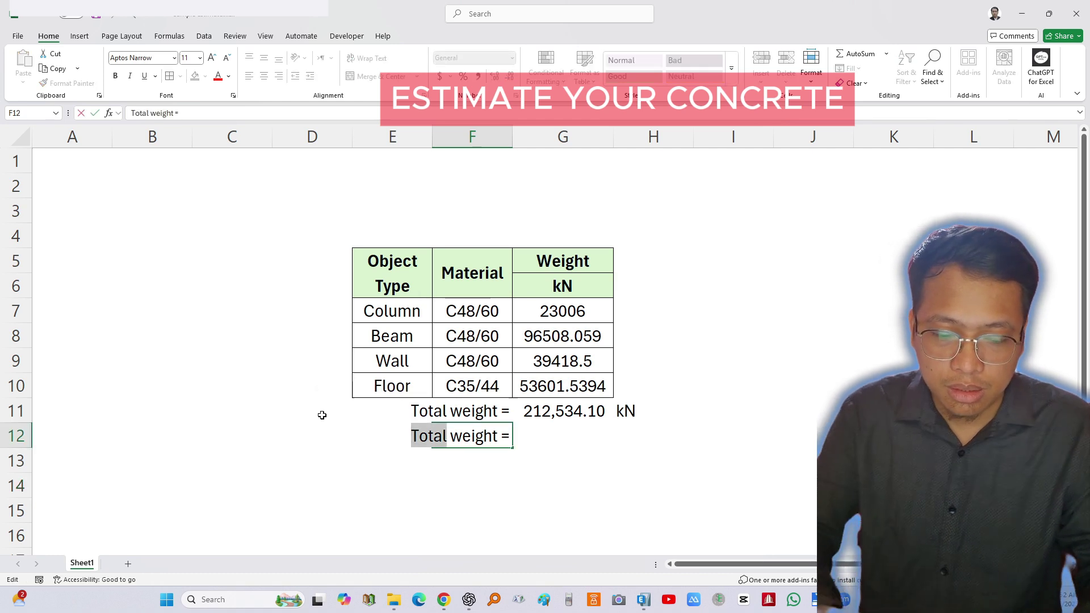
type("Unit")
key("Return")
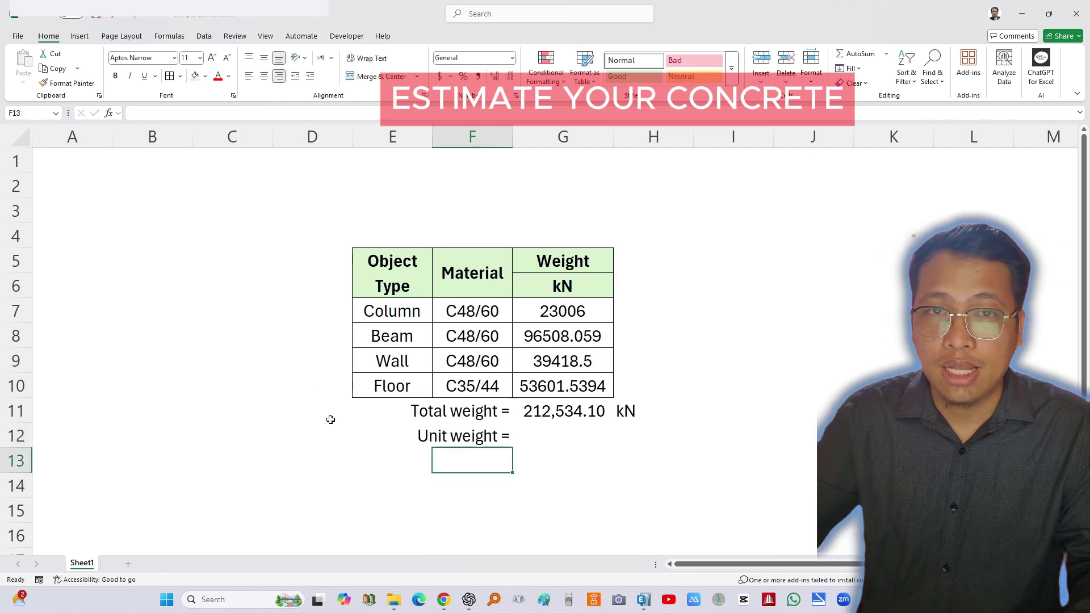
- Enter the unit kN/m^3 in cell H12 of the unit weight row
left_click(744, 486)
left_click(562, 436)
left_click(650, 437)
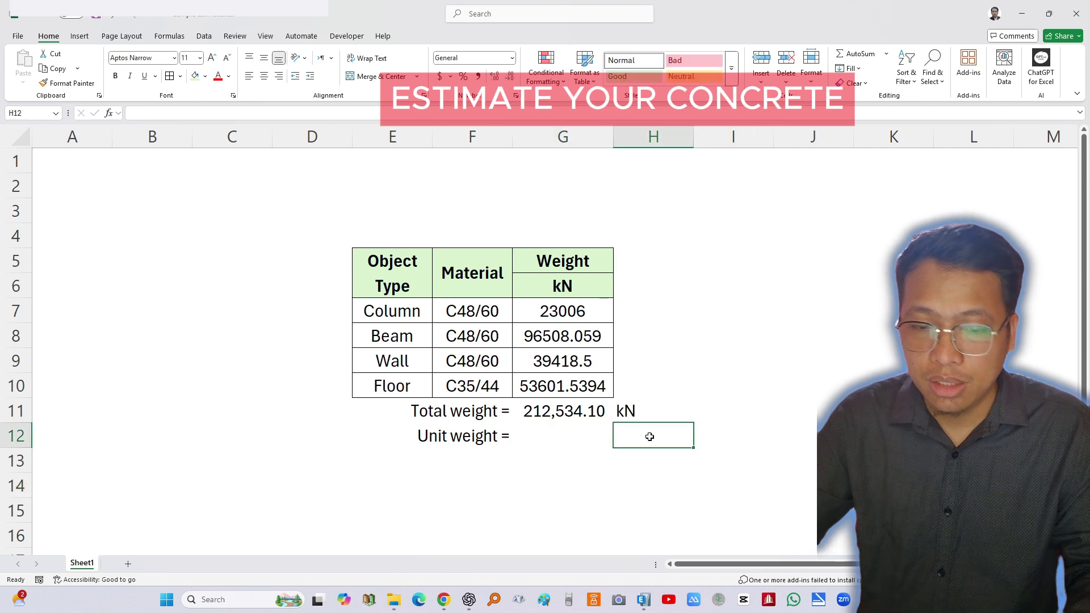
type("k")
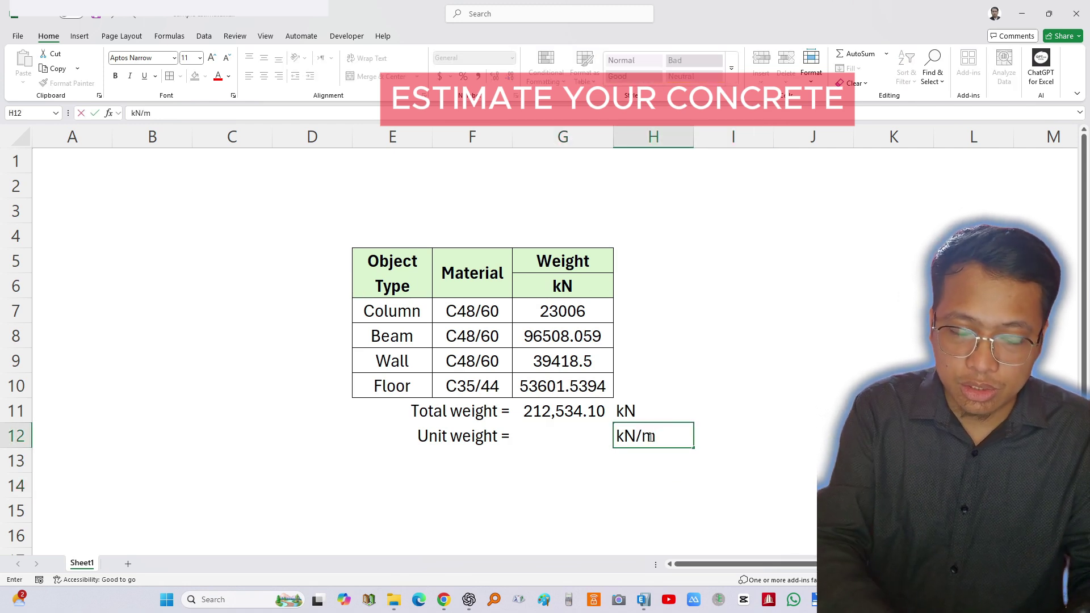
type("N/m^3")
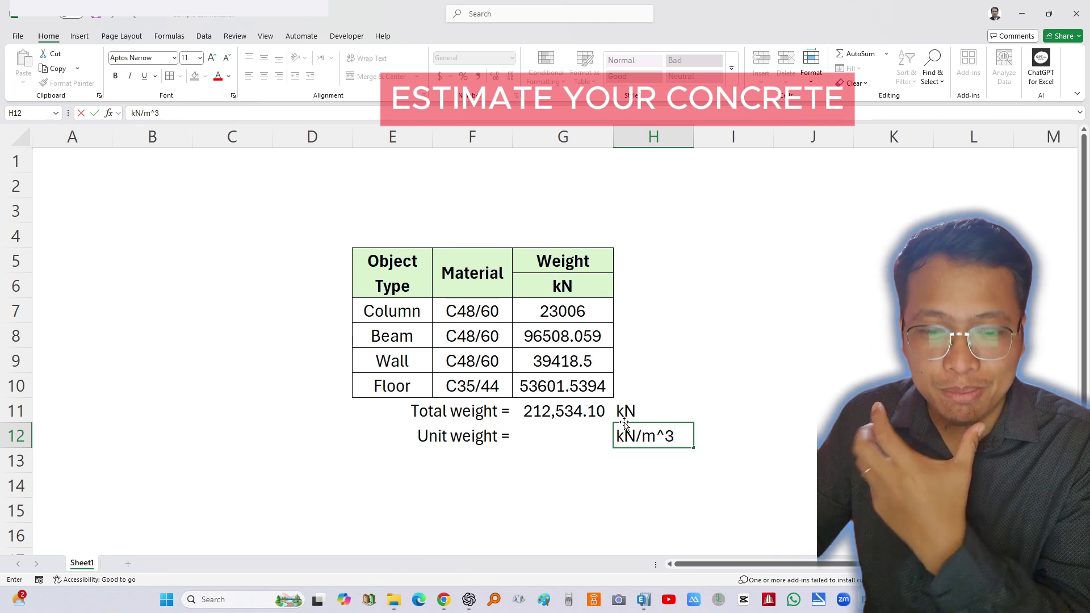
left_click(786, 243)
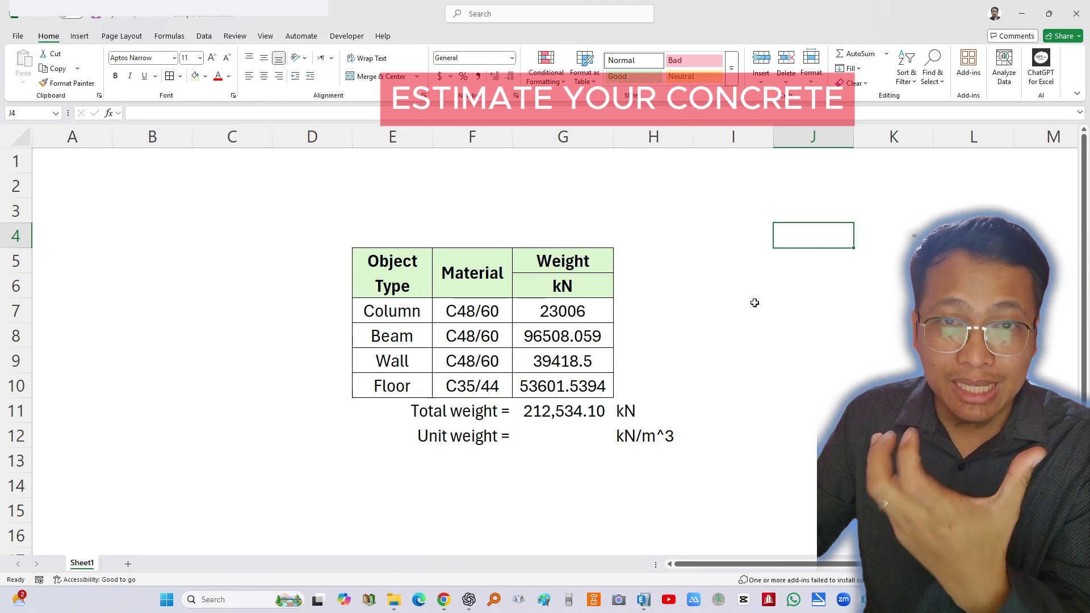
- Open Character Map, copy the Superscript Three character from the Arial font, and close it
left_click(245, 608)
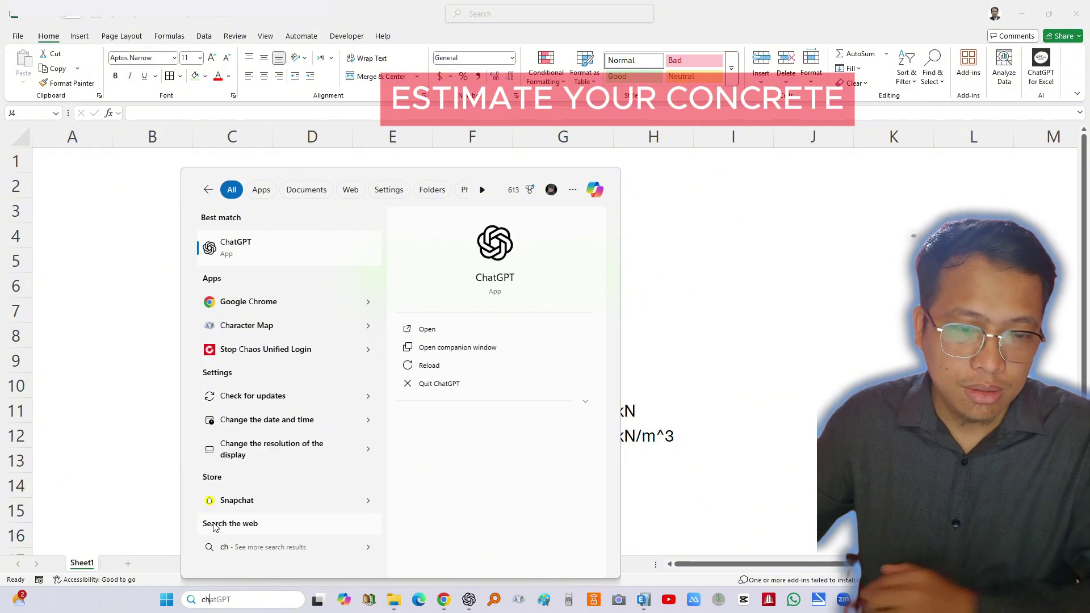
left_click(274, 326)
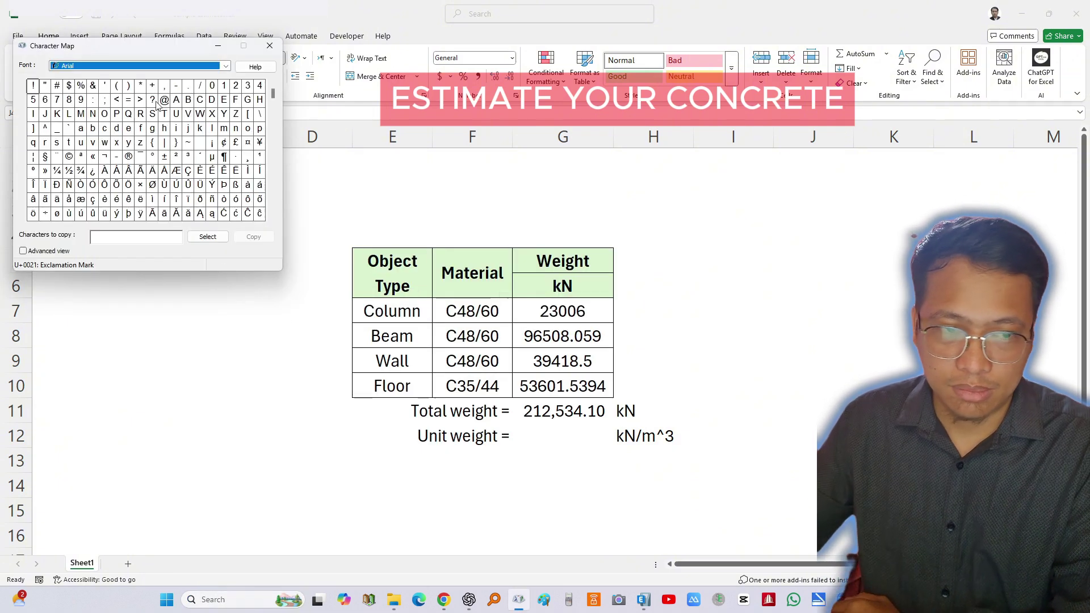
left_click_drag(148, 47, 515, 199)
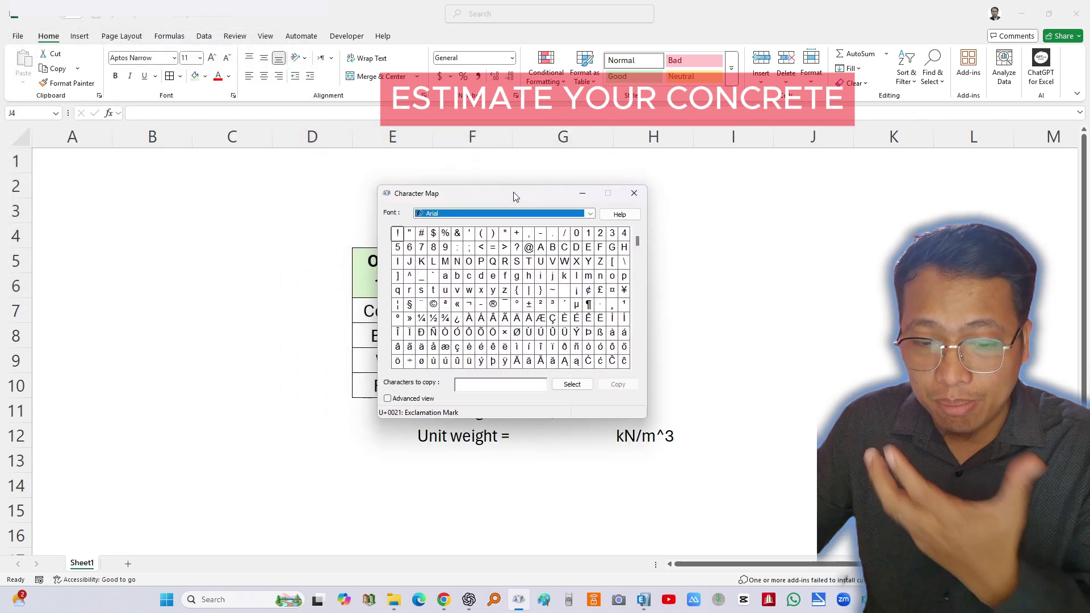
left_click_drag(515, 197, 248, 171)
left_click(286, 279)
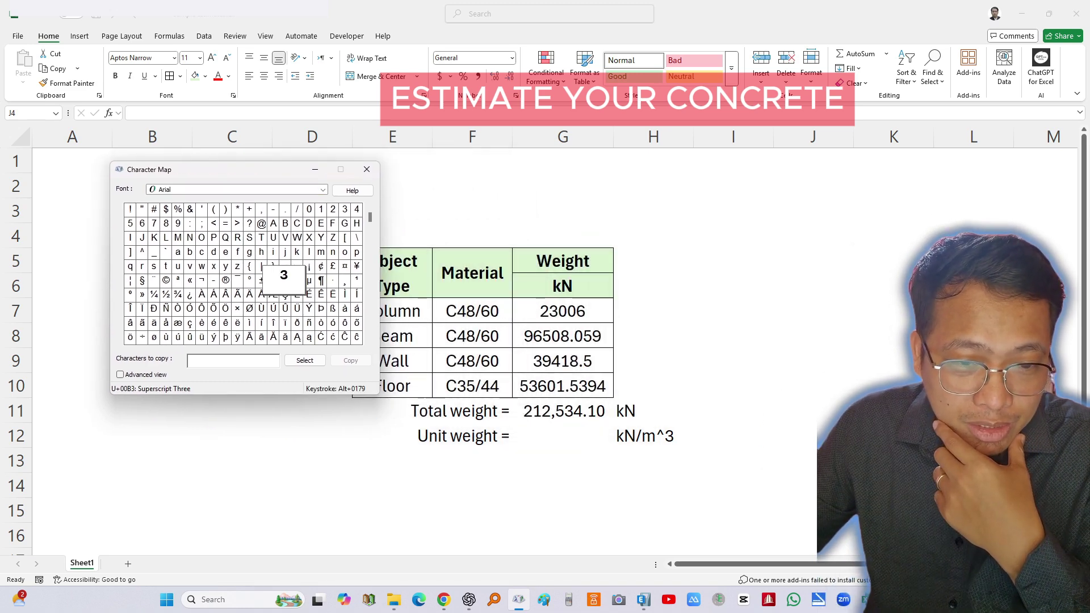
left_click(304, 361)
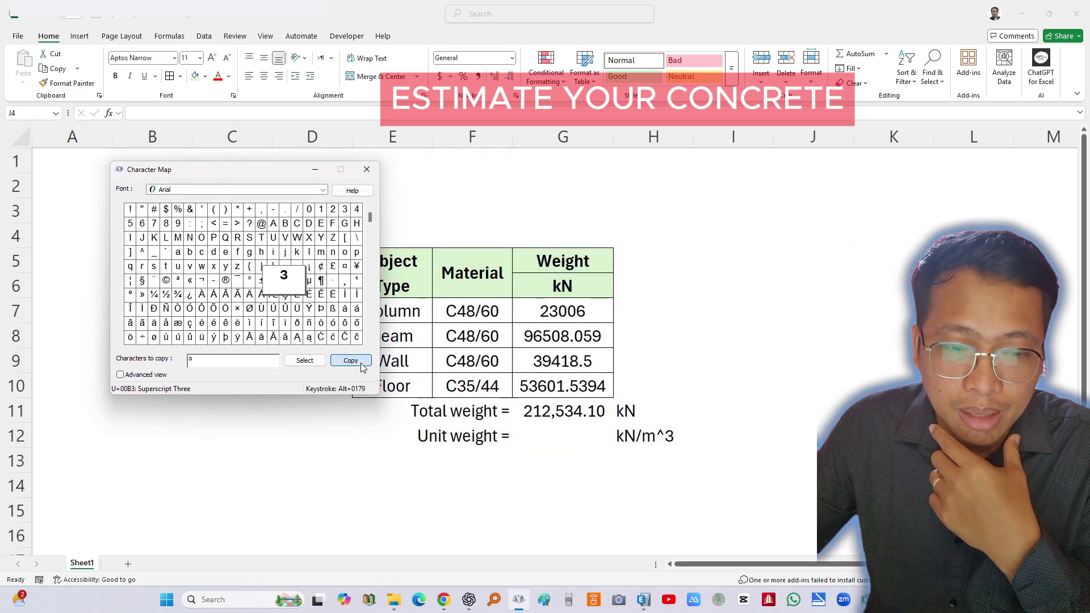
left_click(351, 361)
left_click(366, 169)
- Replace ^3 in cell H12 with the copied superscript so the unit reads kN/m³
left_click(647, 439)
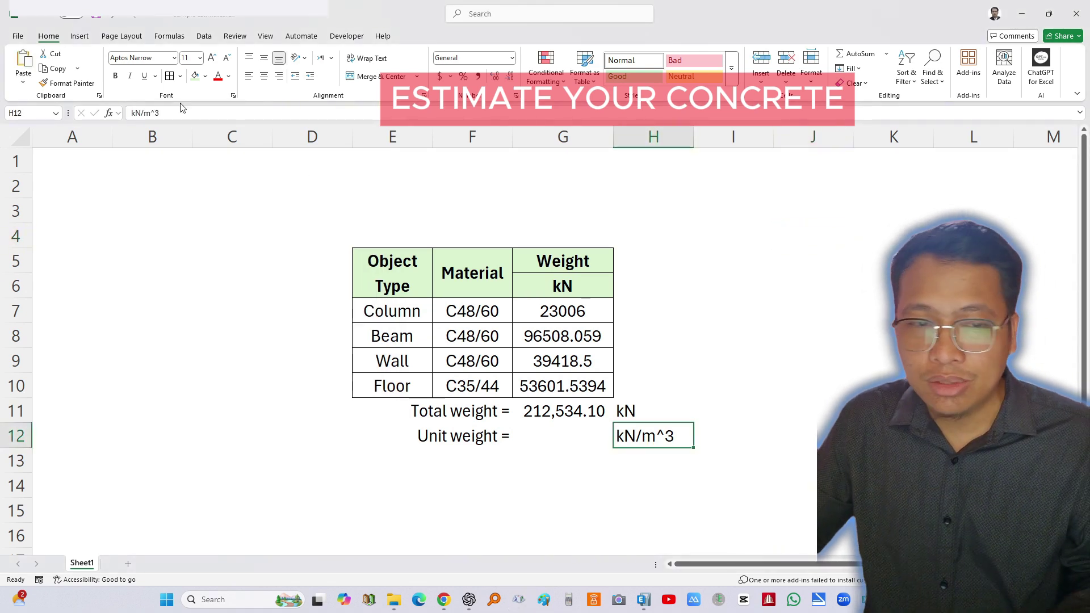
left_click(173, 111)
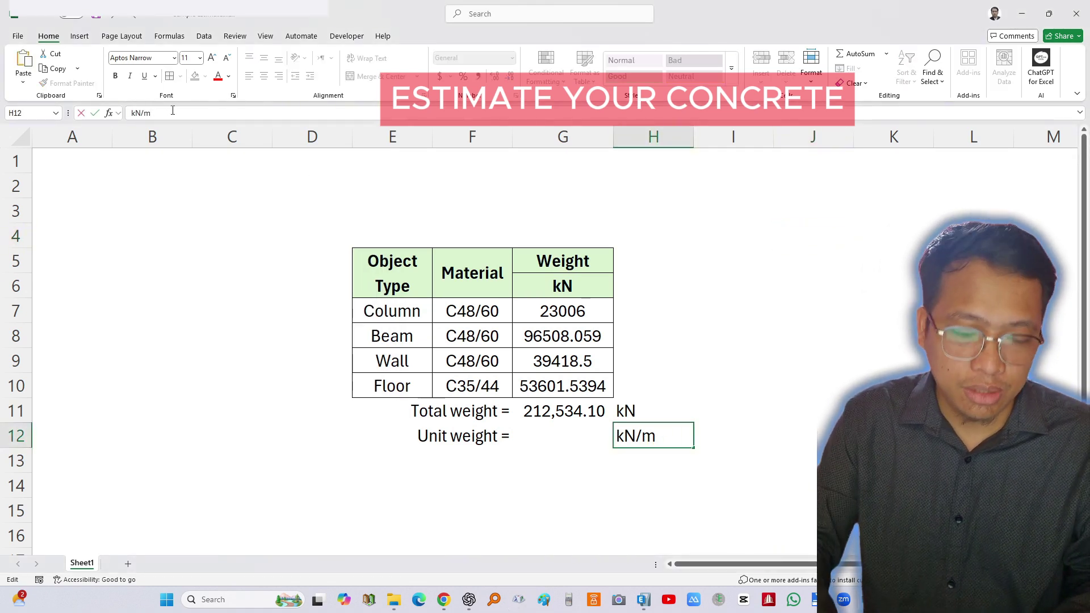
key("Return")
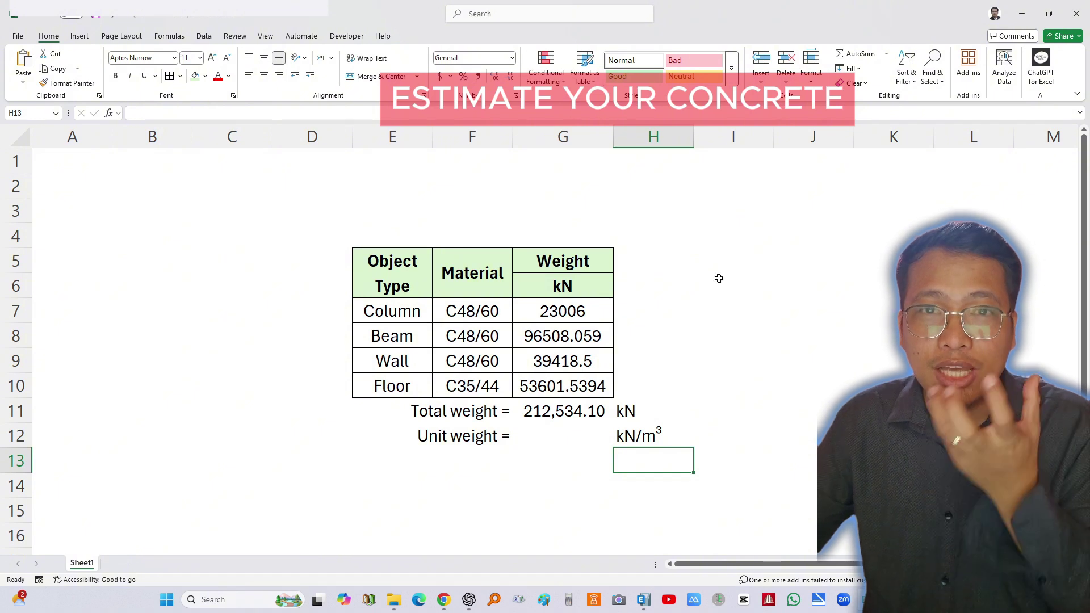
left_click(793, 263)
left_click(563, 437)
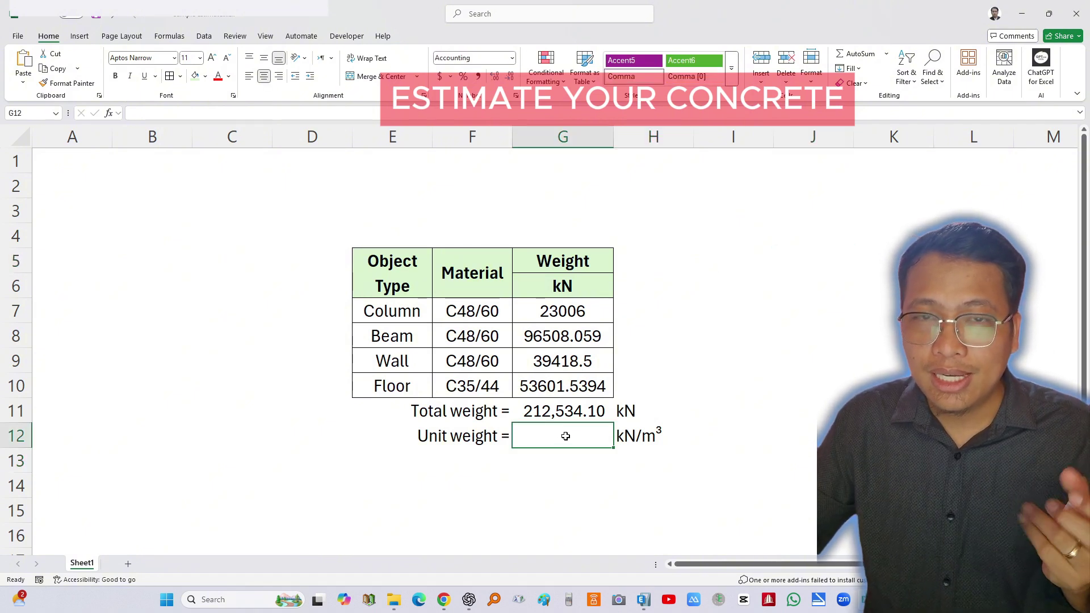
left_click(790, 396)
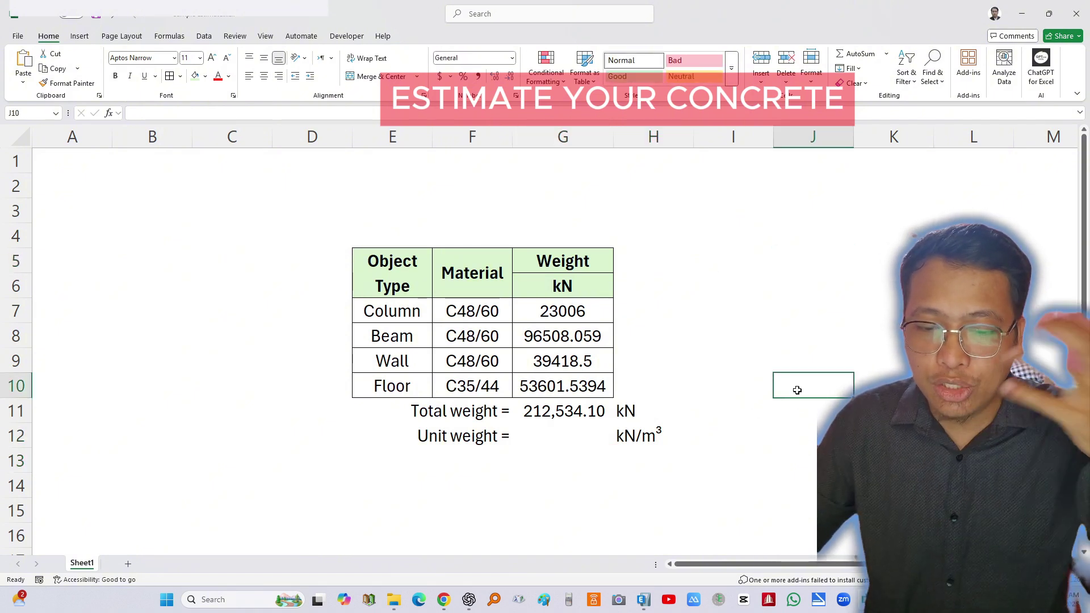
- Switch to ETABS, close the Material List by Object Type table and clear the selection in the 3-D view
left_click(652, 609)
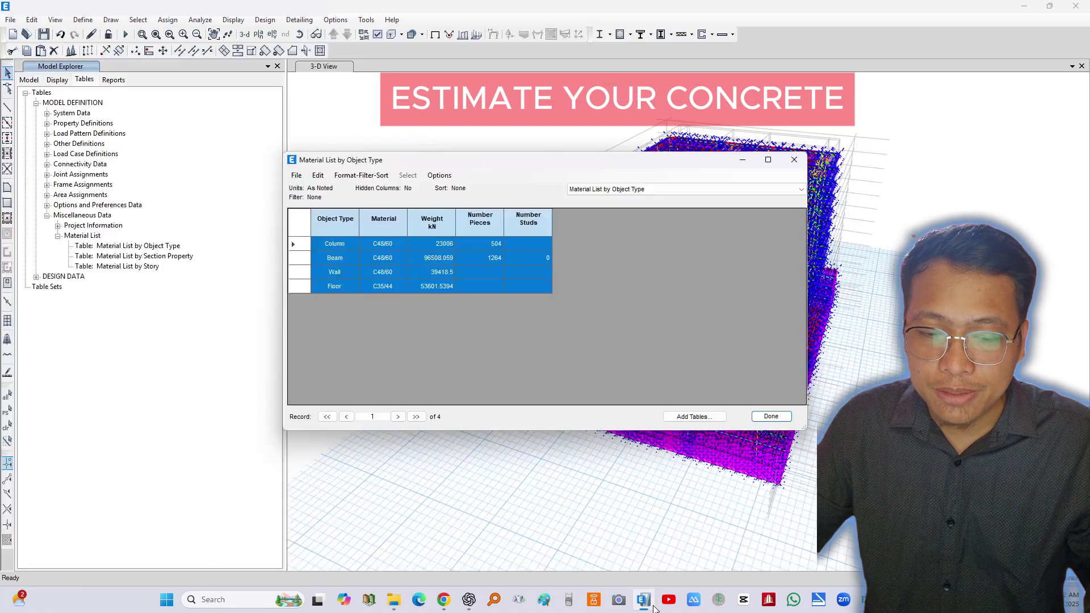
left_click(795, 162)
left_click(597, 299)
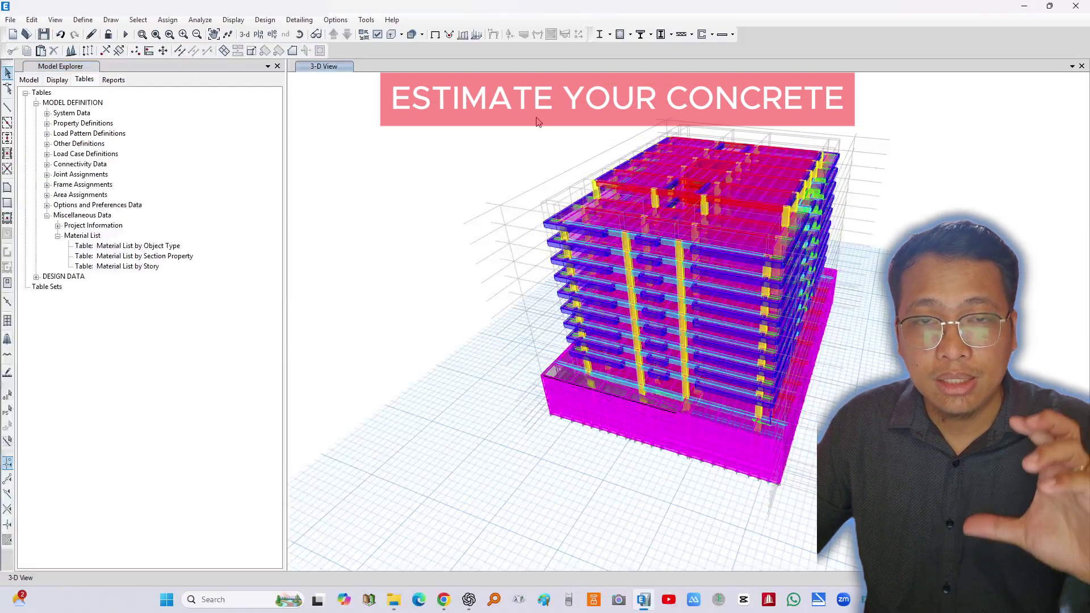
- Switch back to Excel and review the material grades of the object types in cells F7:F10
key("alt+Tab")
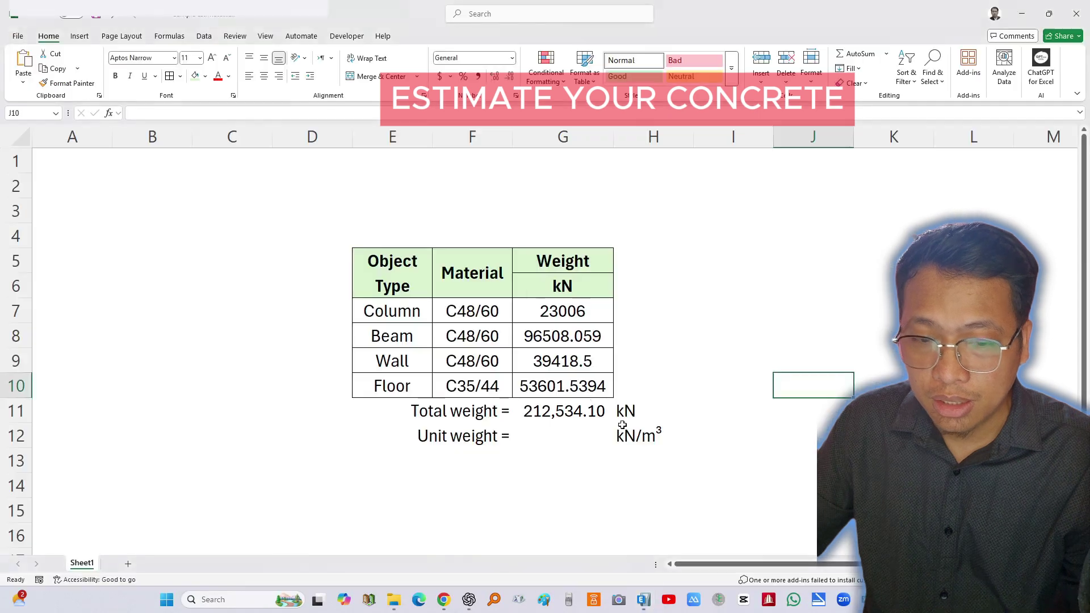
left_click(562, 386)
left_click(496, 468)
left_click(734, 384)
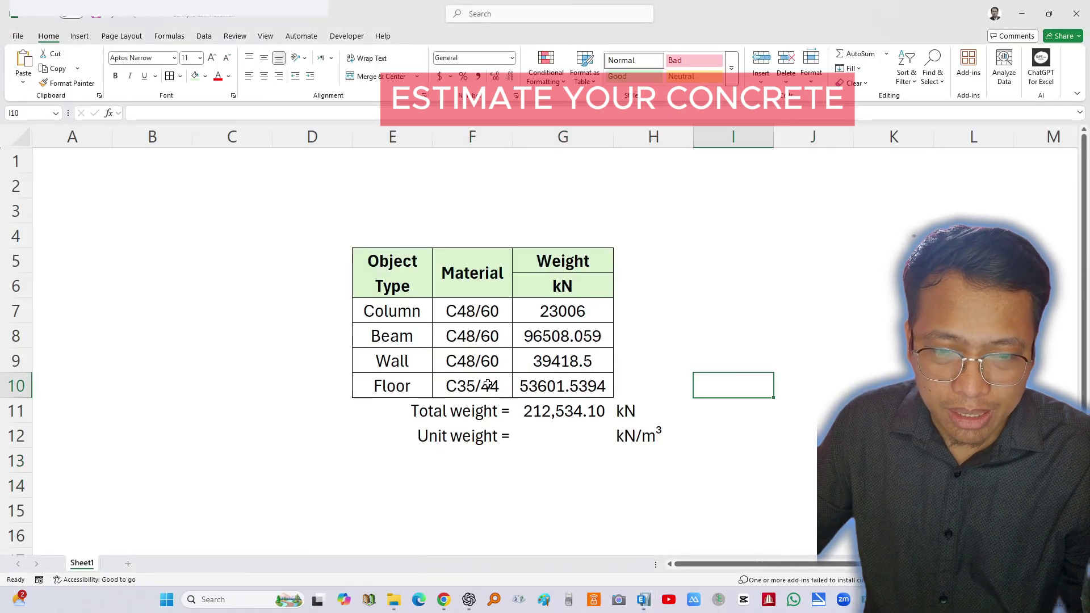
left_click(486, 386)
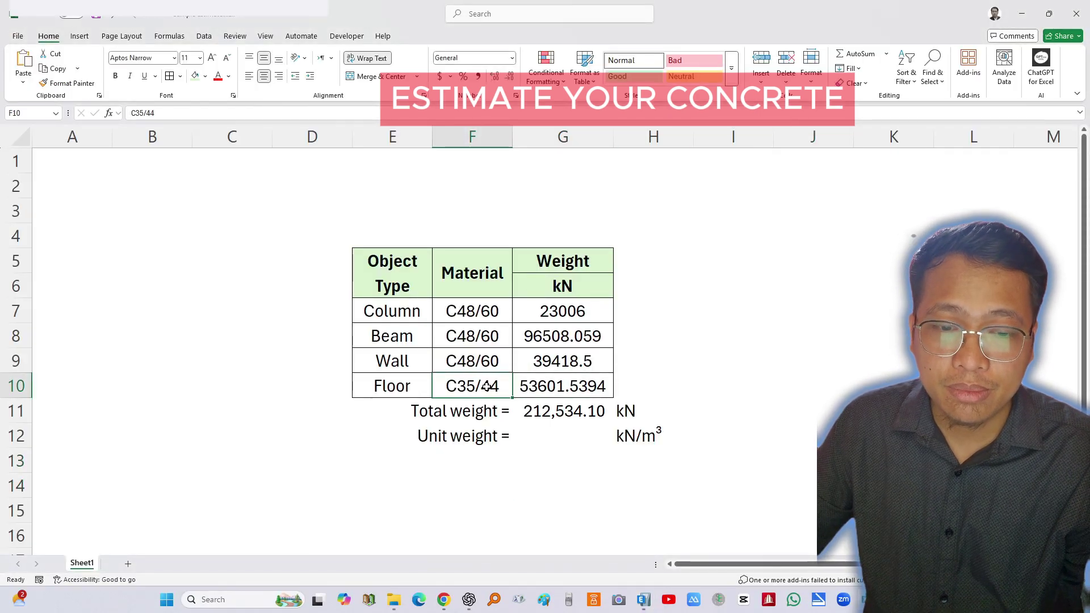
left_click_drag(460, 316, 460, 386)
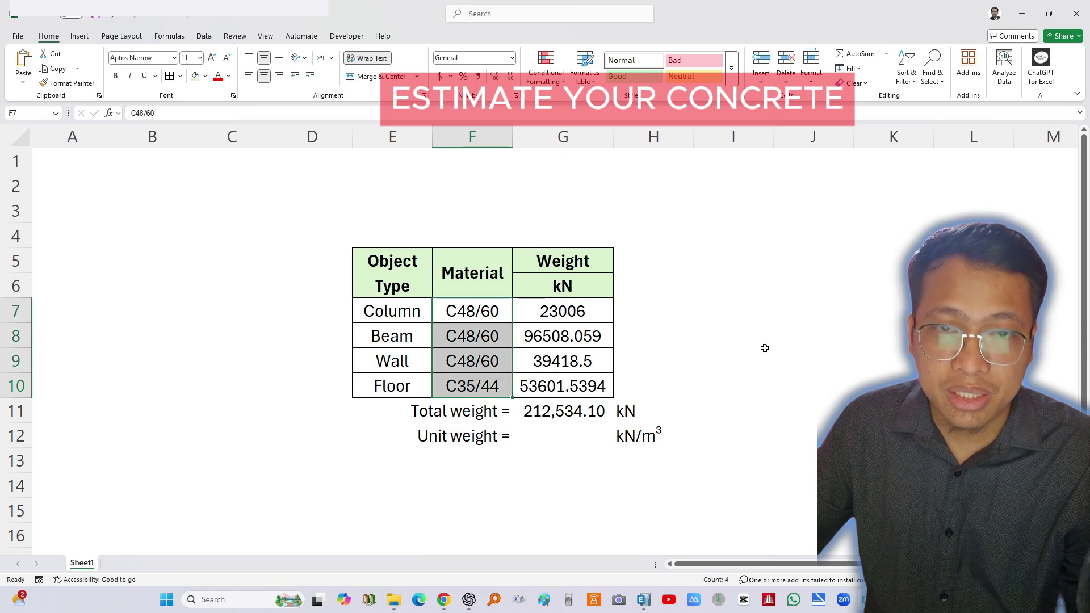
left_click(766, 352)
- Switch to ETABS and check the weight per unit volume in the material properties of C35/44
left_click(1022, 15)
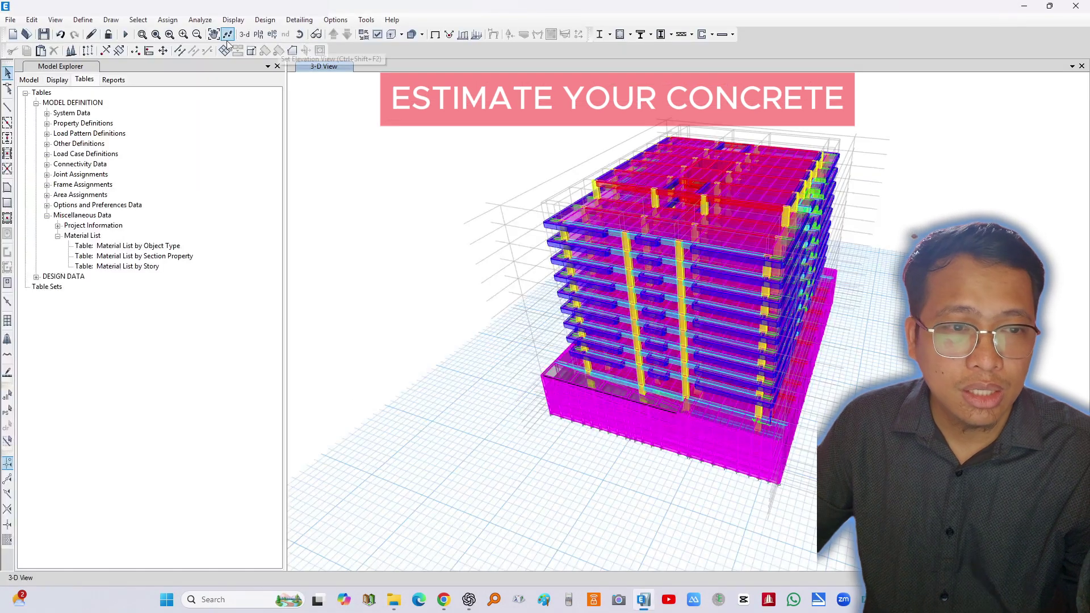
left_click(83, 19)
left_click(83, 19)
left_click(83, 19)
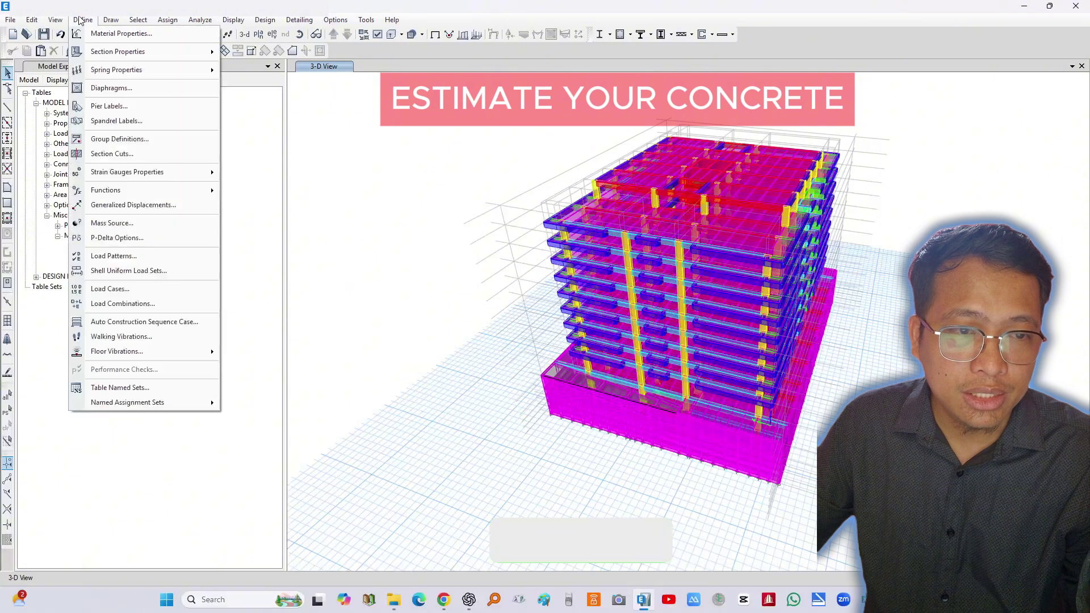
left_click(83, 19)
left_click(83, 19)
left_click(111, 33)
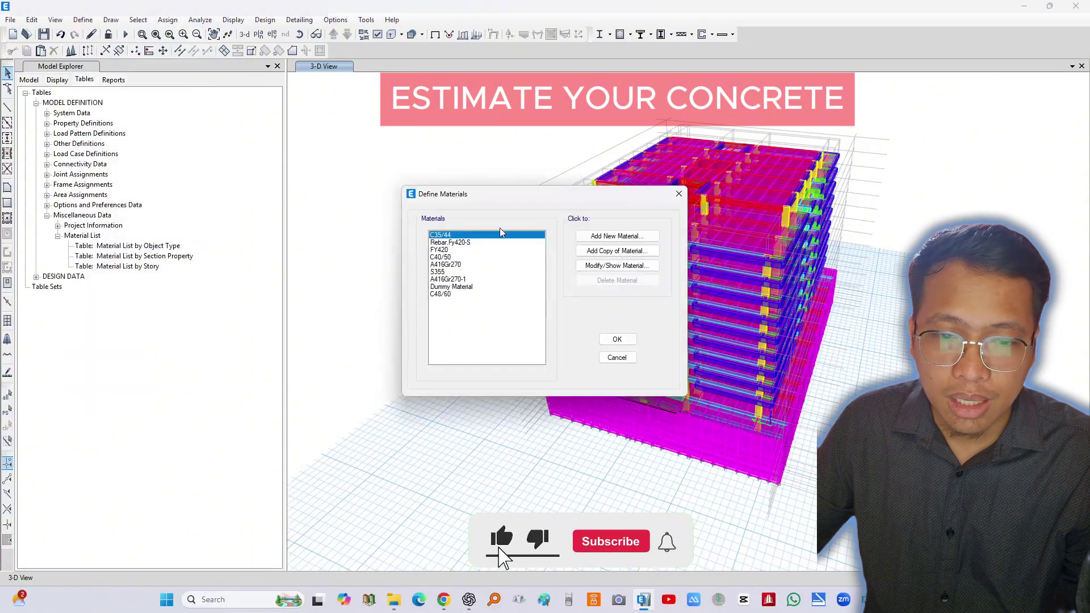
left_click(597, 266)
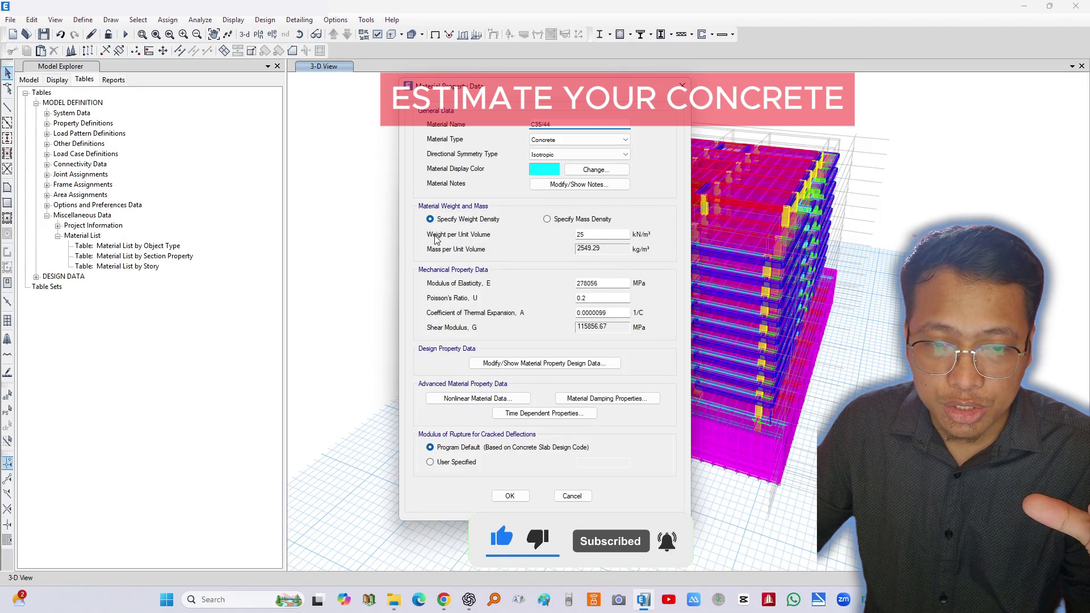
left_click_drag(596, 234, 553, 230)
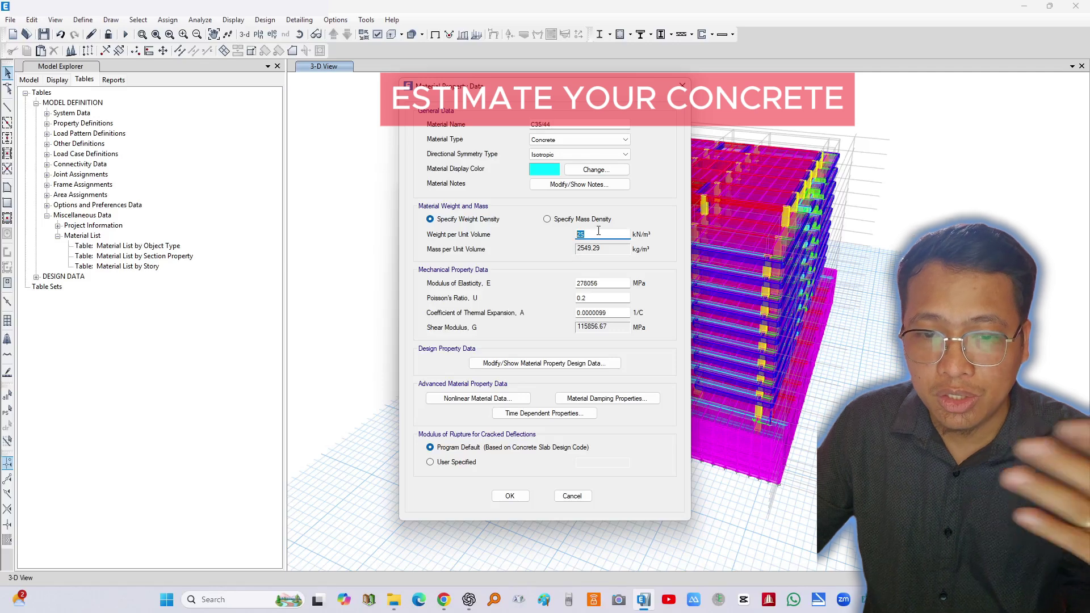
left_click(682, 85)
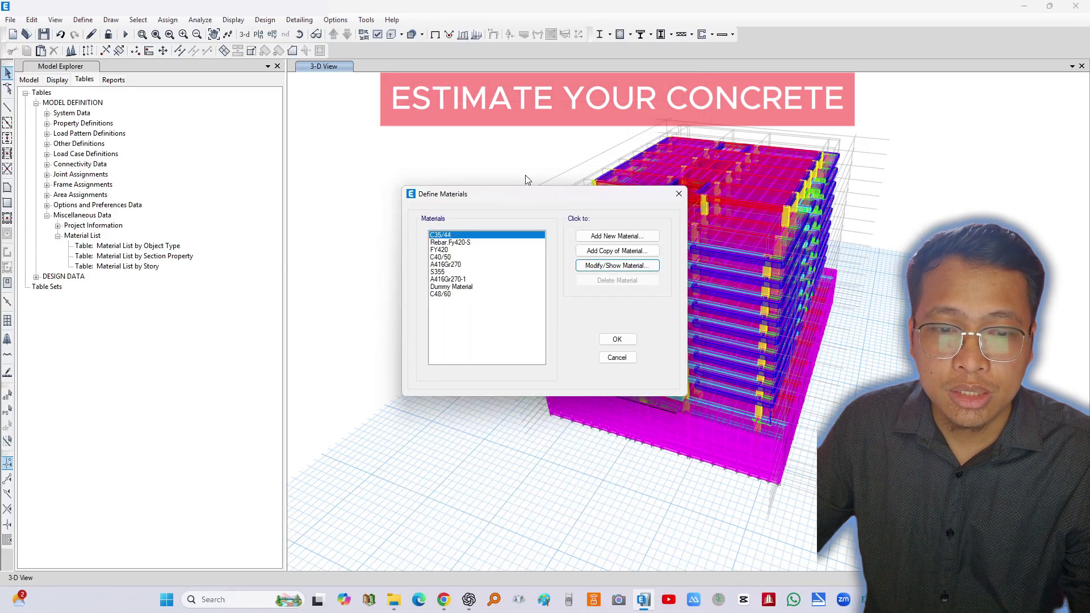
- Check the weight per unit volume of material C48/60 and close the material definitions
left_click(448, 295)
left_click(623, 266)
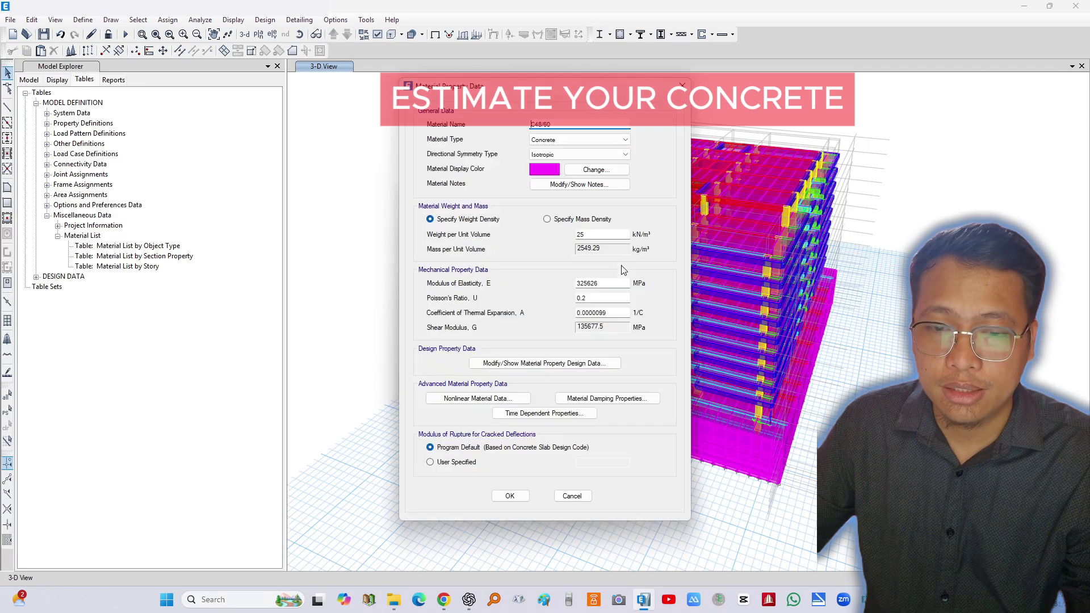
double_click(597, 235)
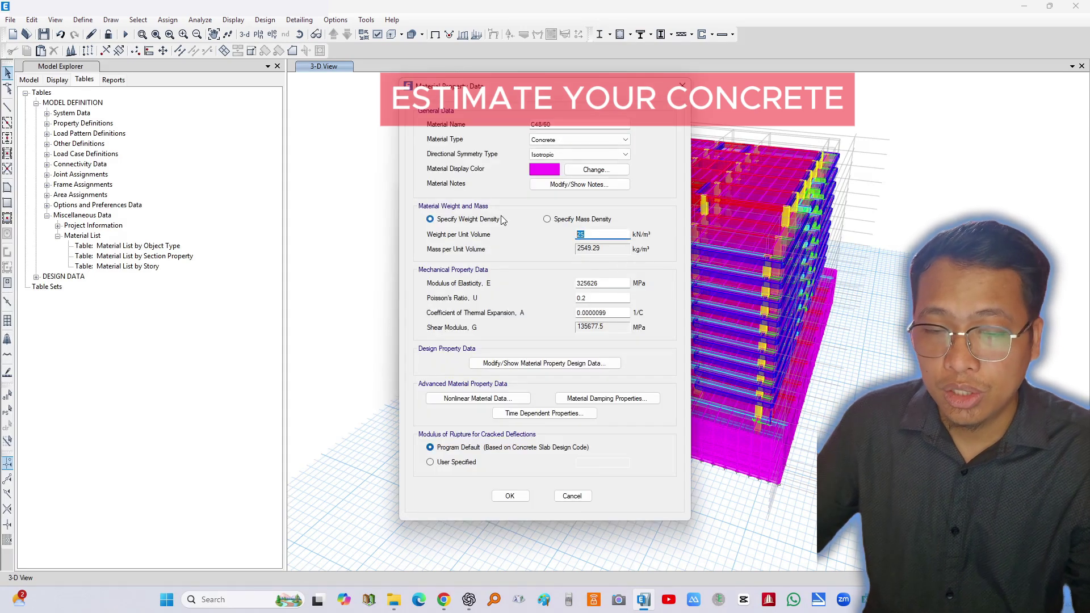
left_click(682, 85)
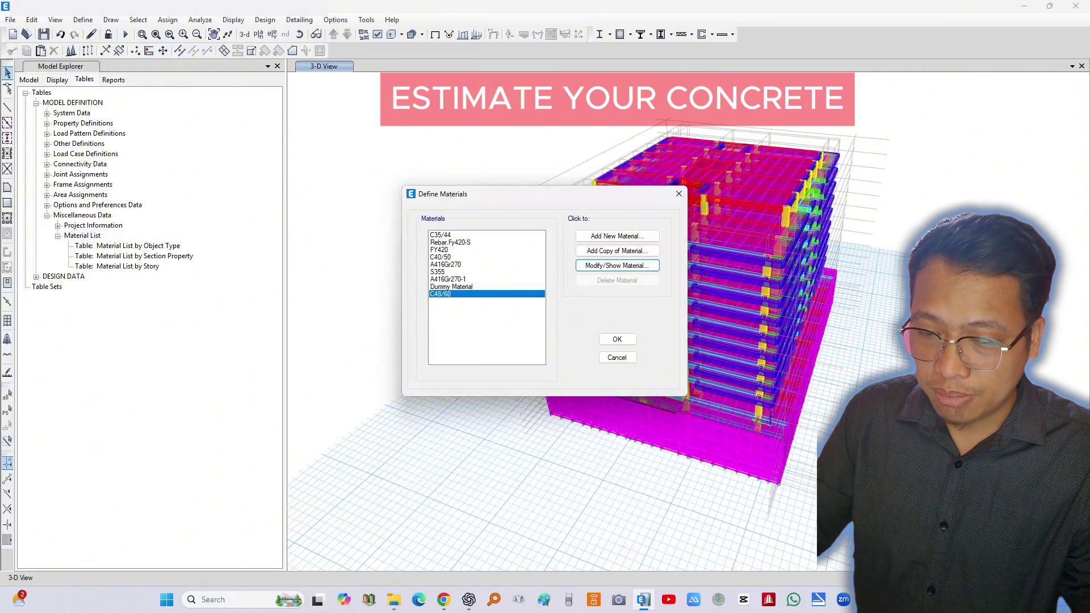
left_click(677, 193)
- Switch to Excel and enter 25 as the unit weight in cell G12
key("alt+Tab")
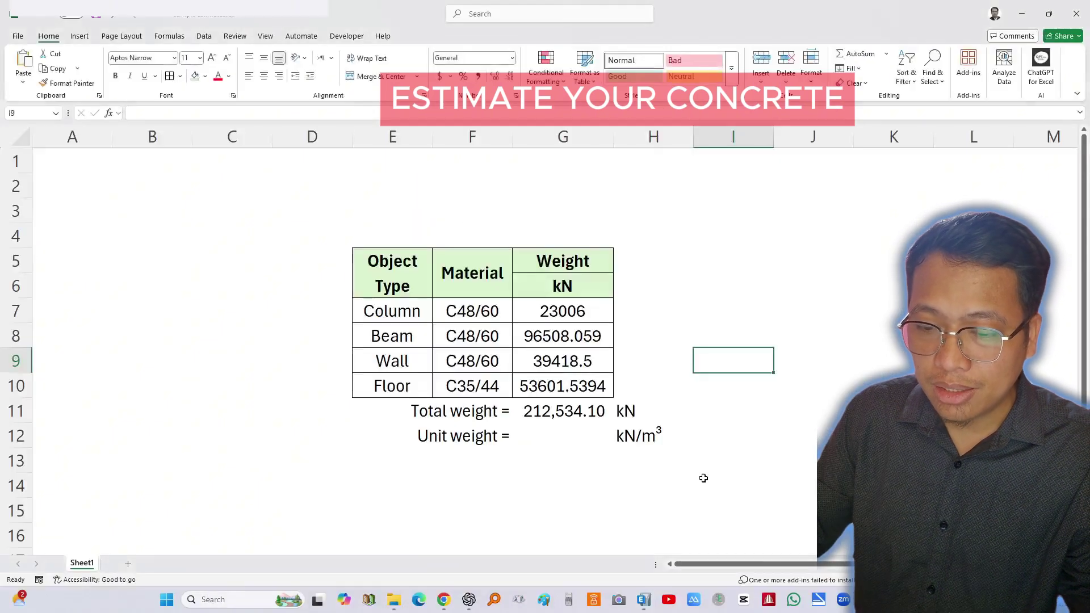
left_click(569, 438)
type("25")
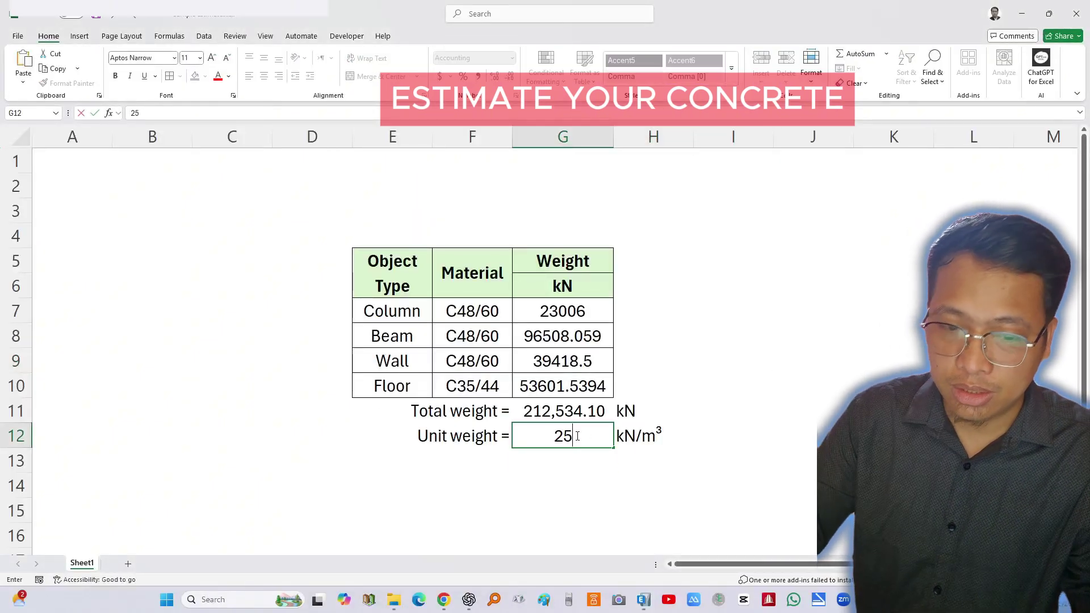
key("Return")
left_click(749, 419)
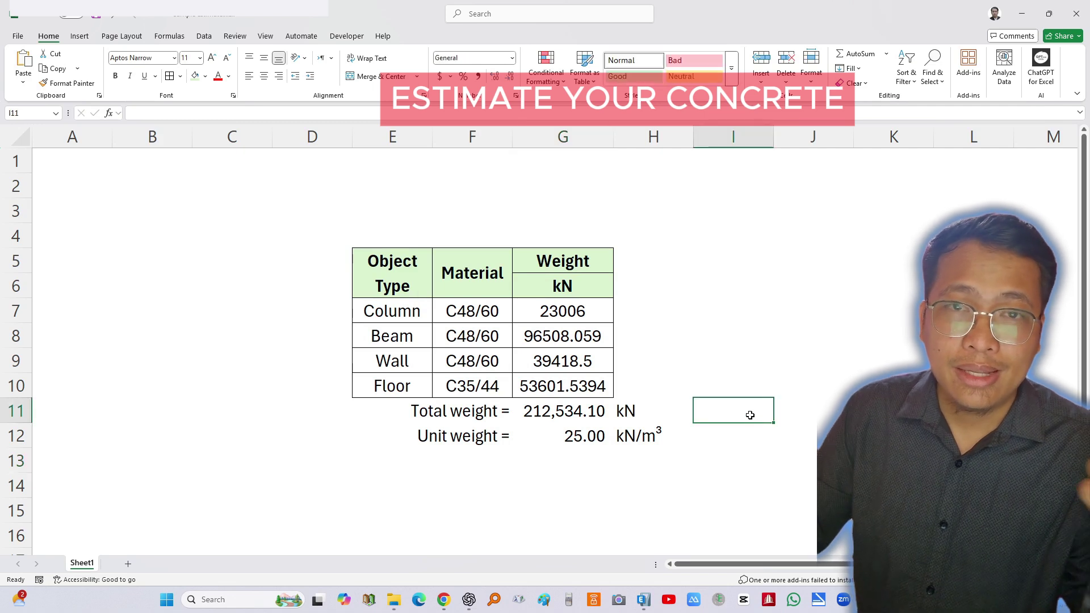
left_click(745, 333)
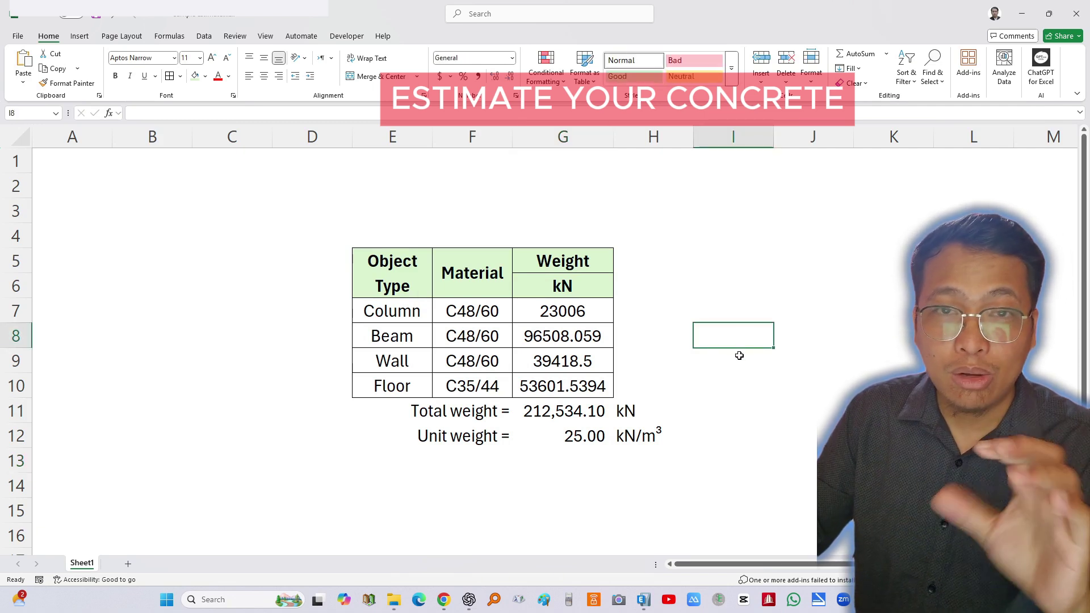
- Copy the unit weight row F12:H12 to the row below, starting at cell F13
scroll(737, 355, "down", 1)
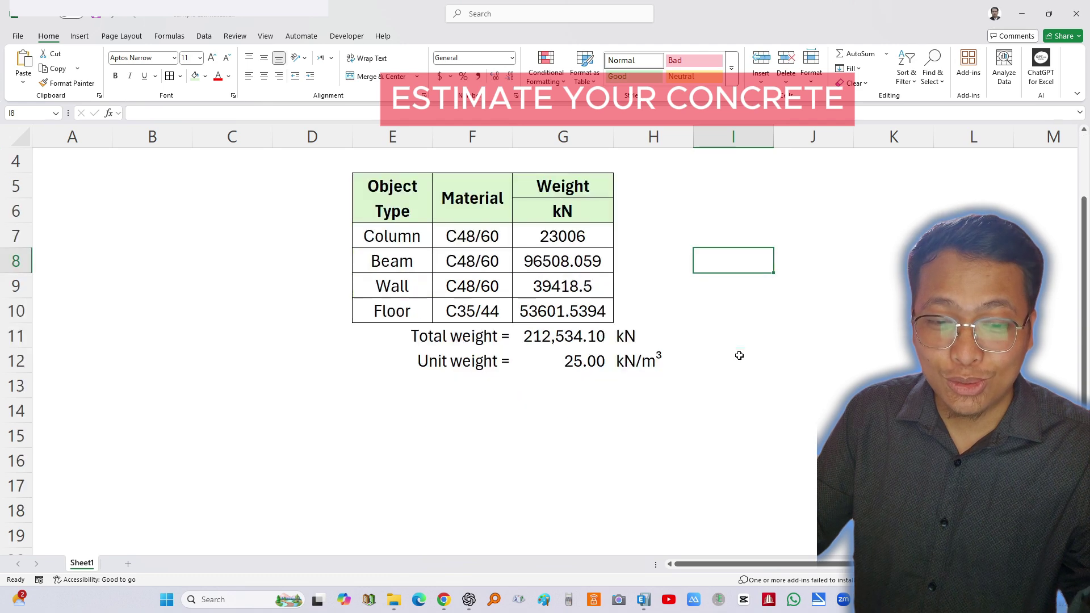
left_click_drag(475, 367, 619, 368)
key("ctrl+c")
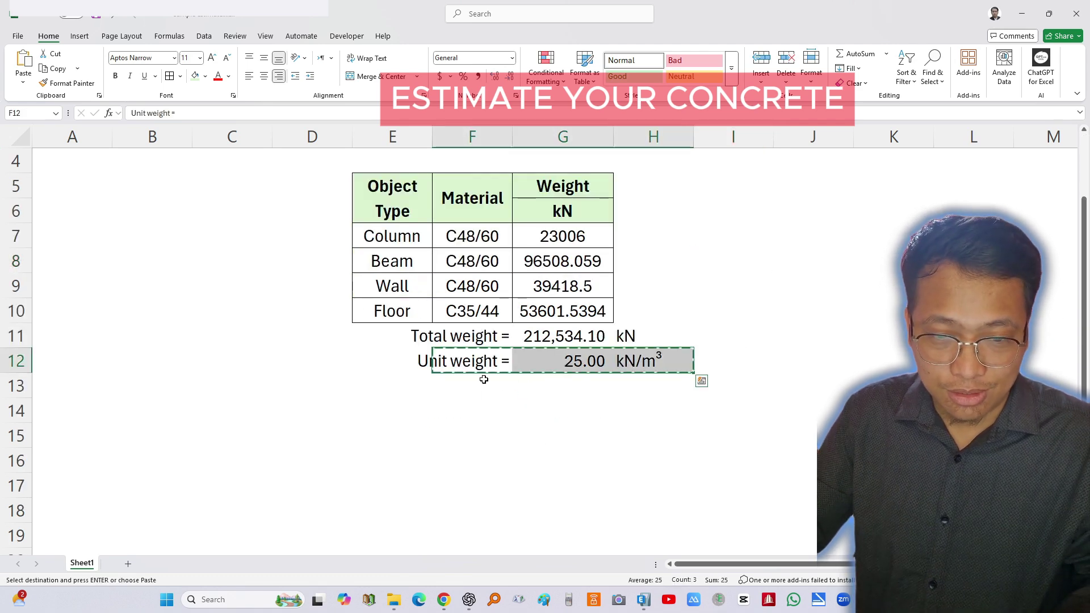
left_click(482, 378)
key("ctrl+v")
left_click(501, 461)
- Reword the copied label in cell F13 as "Total volume ="
left_click(499, 387)
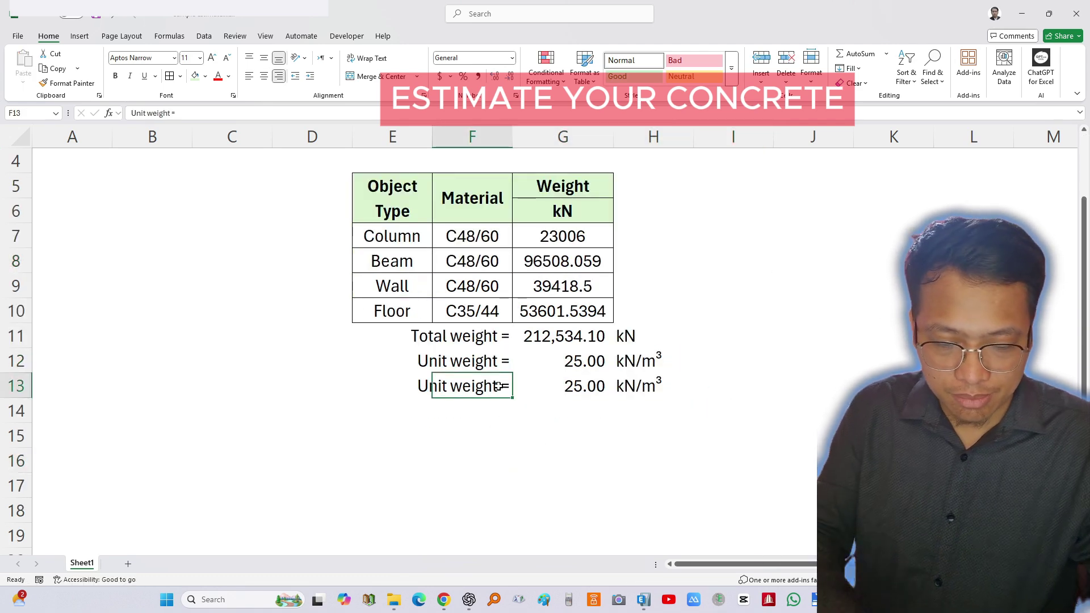
type("Total volum")
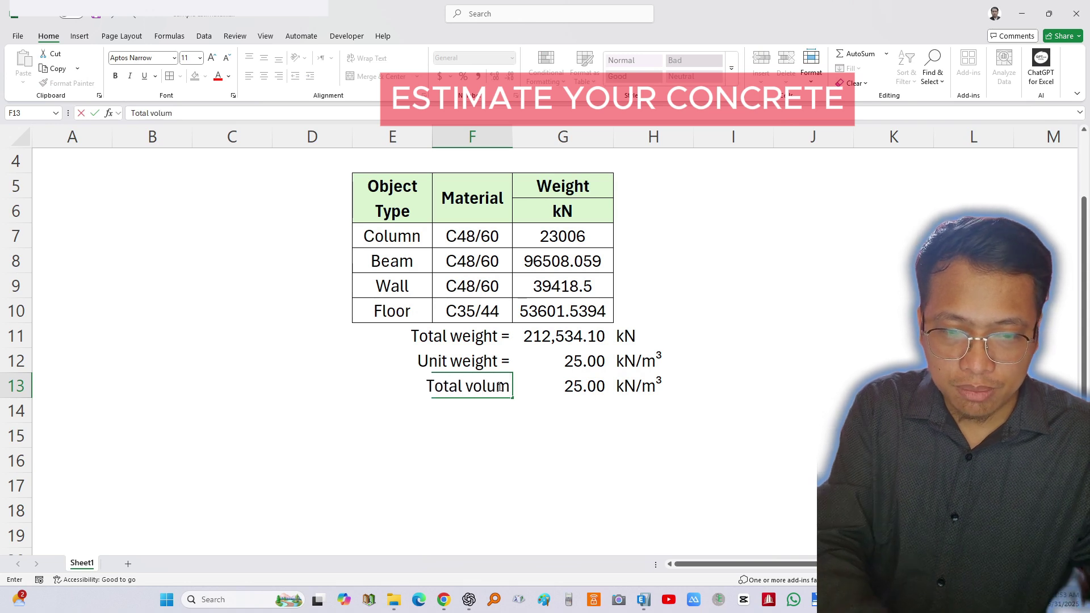
type("e =")
key("Return")
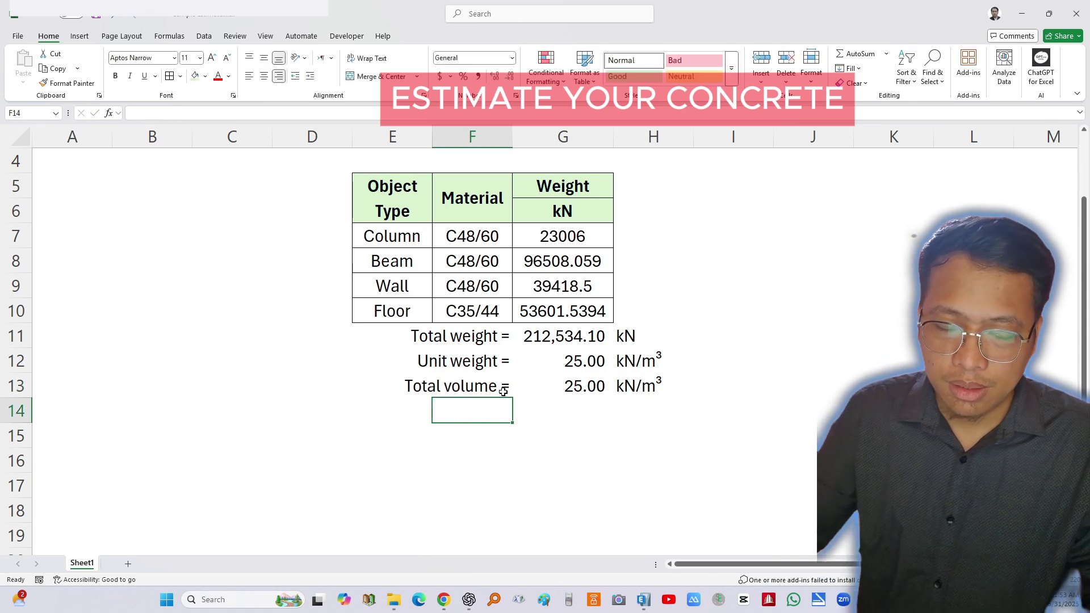
- Remove kN/ from the unit in cell H13 so it reads m³
left_click(585, 390)
left_click(636, 386)
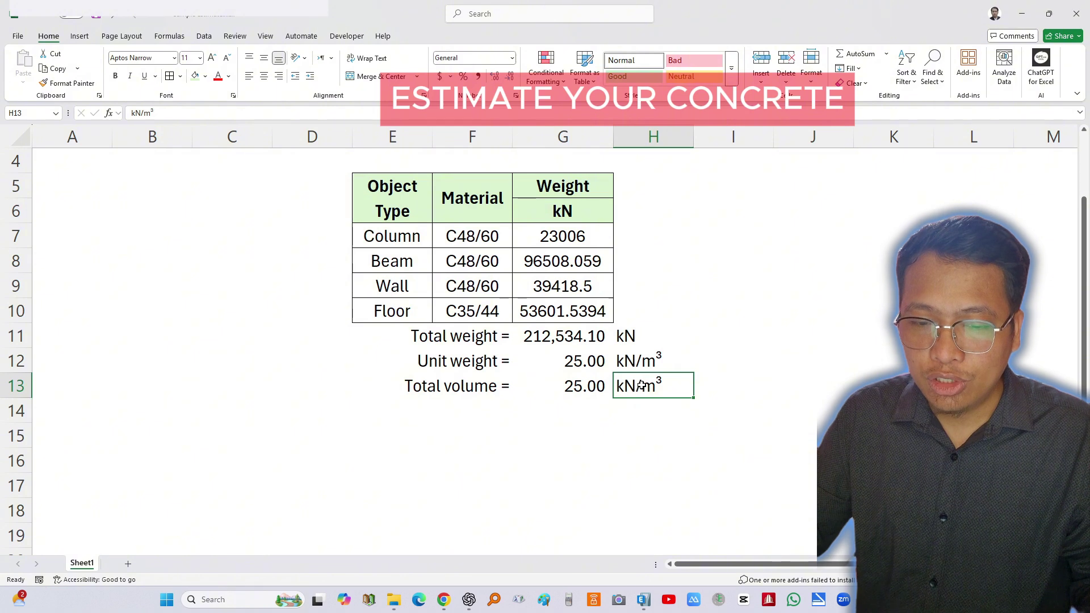
double_click(636, 385)
key("shift+Home")
key("BackSpace")
key("Return")
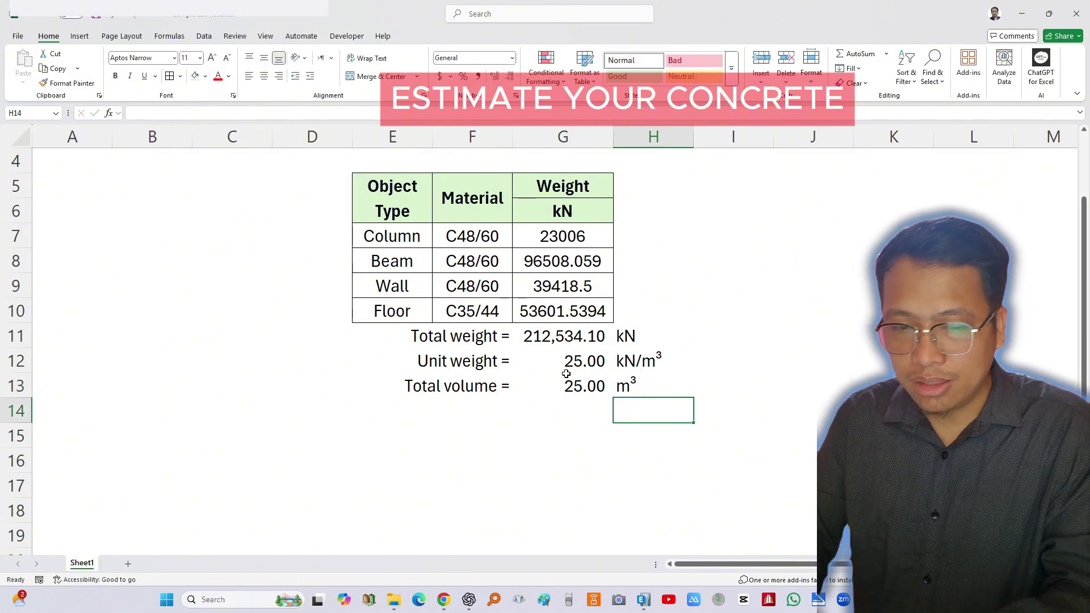
left_click_drag(422, 362, 700, 380)
left_click(703, 457)
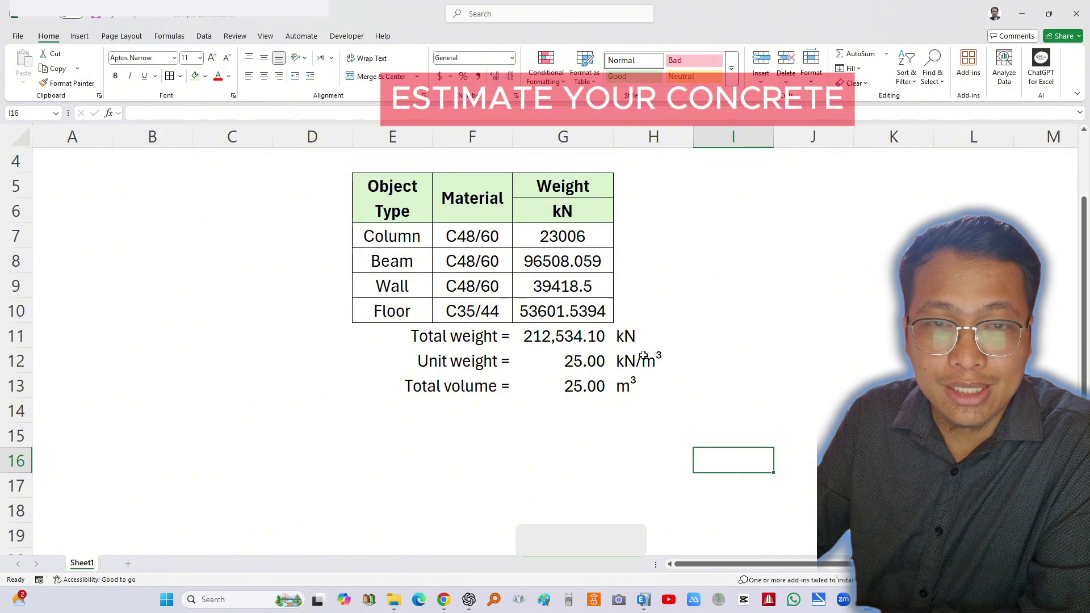
left_click(703, 340)
left_click(564, 362)
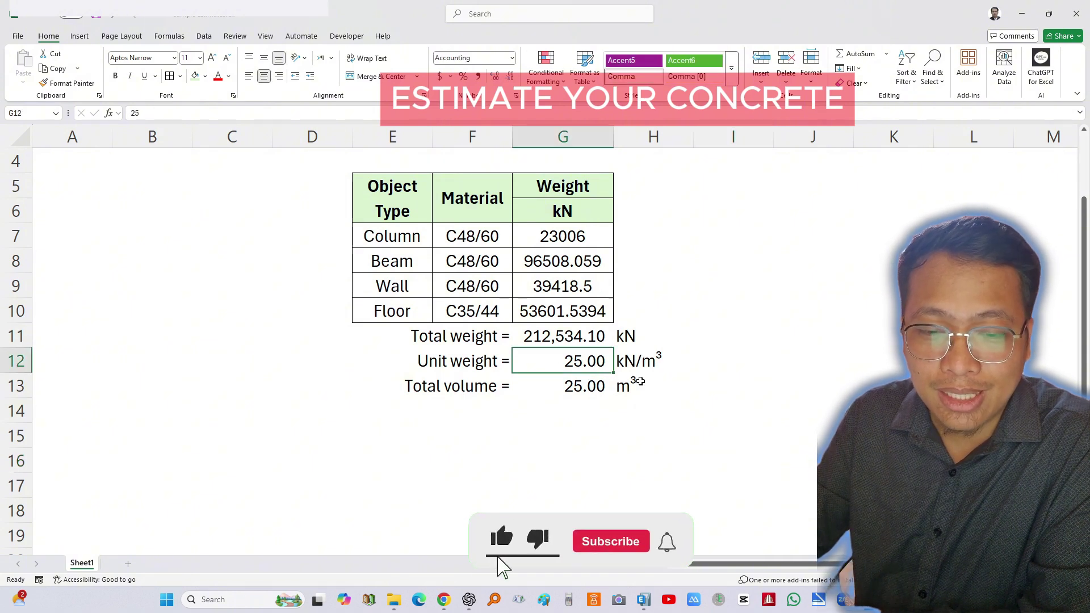
left_click(640, 381)
- Enter the formula +G12*G11 in cell G13 to multiply the unit weight by the total weight
left_click(584, 380)
type("+")
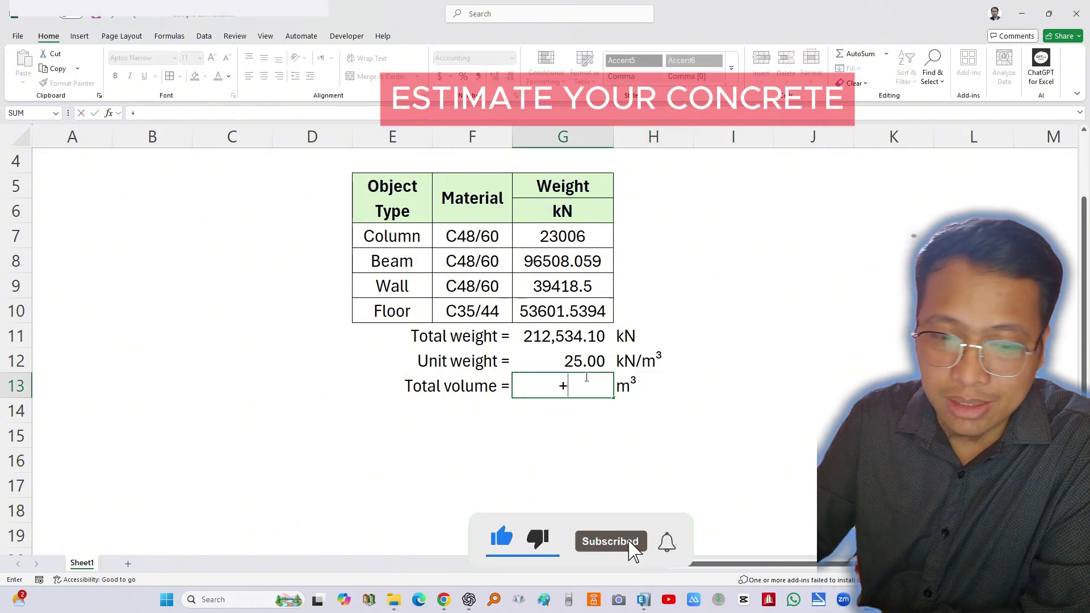
left_click(580, 361)
type("*")
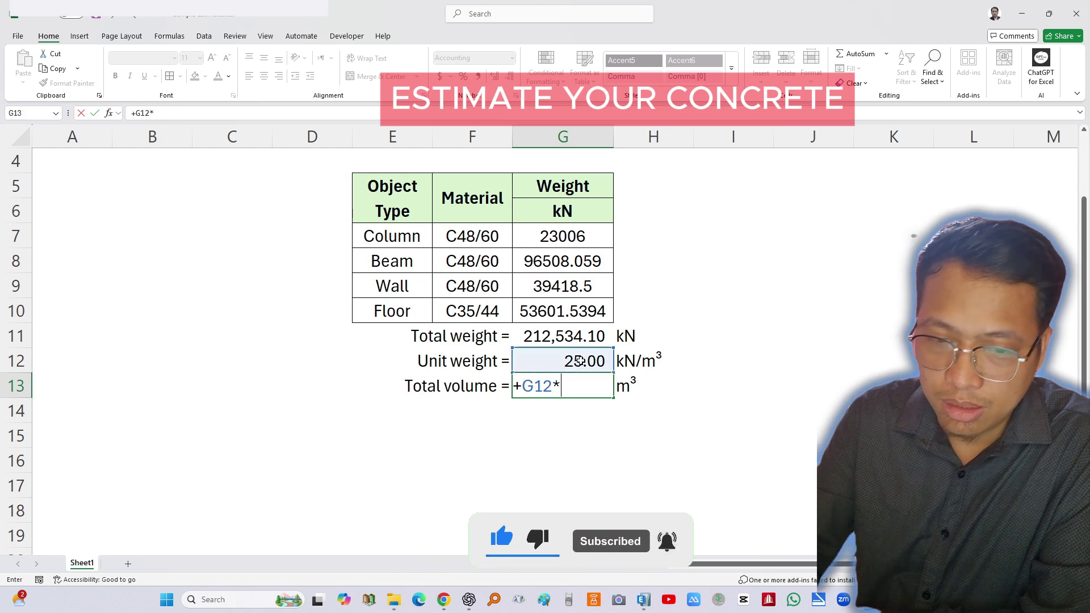
left_click(576, 338)
key("Return")
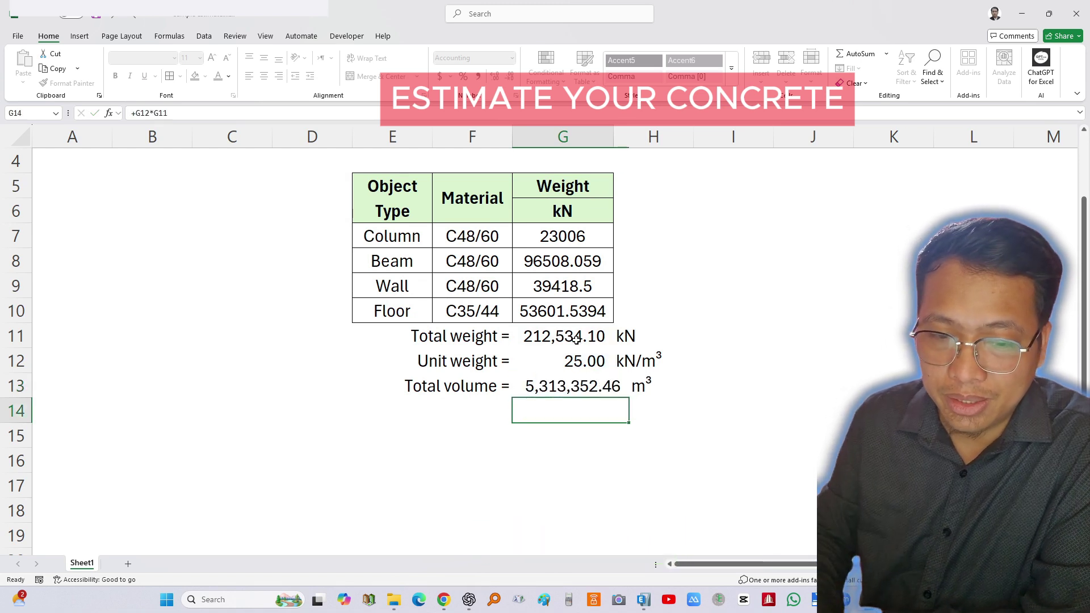
- Check the total volume formula in cell G13 and the unit weight value it uses
left_click(802, 391)
left_click(609, 392)
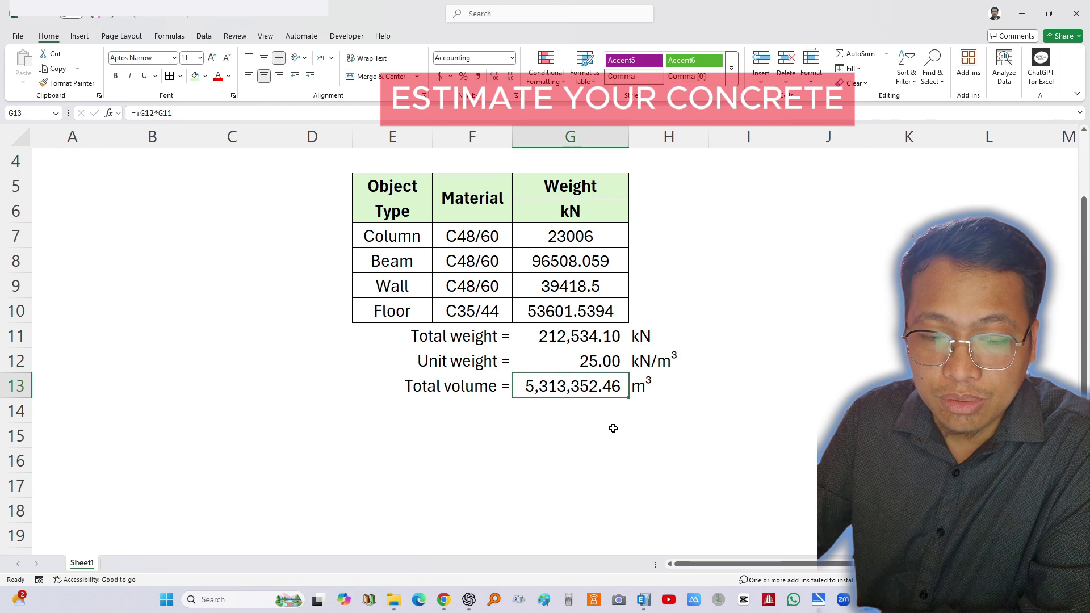
left_click(612, 429)
left_click(673, 386)
left_click(589, 361)
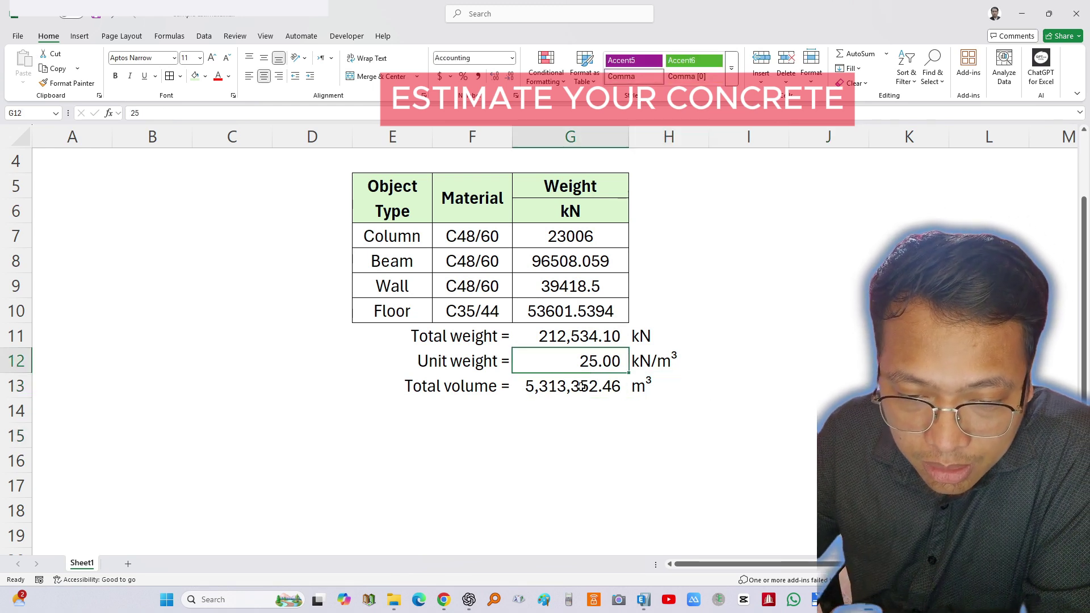
- Change the total volume formula in cell G13 to divide the unit weight by the total weight, =+G12/G11
left_click(580, 387)
left_click(147, 112)
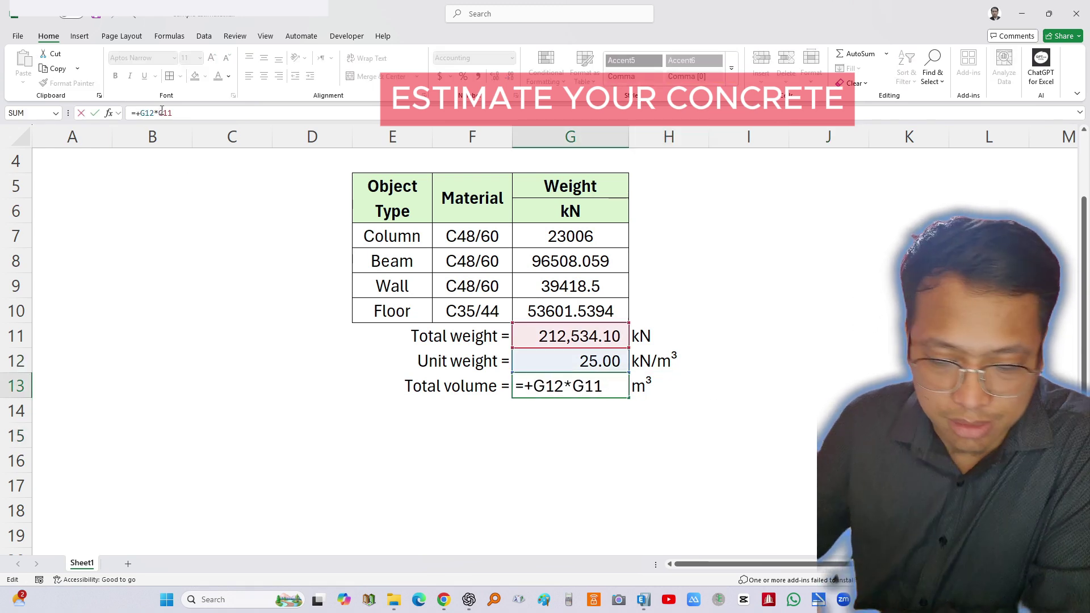
key("BackSpace")
type("/")
key("Return")
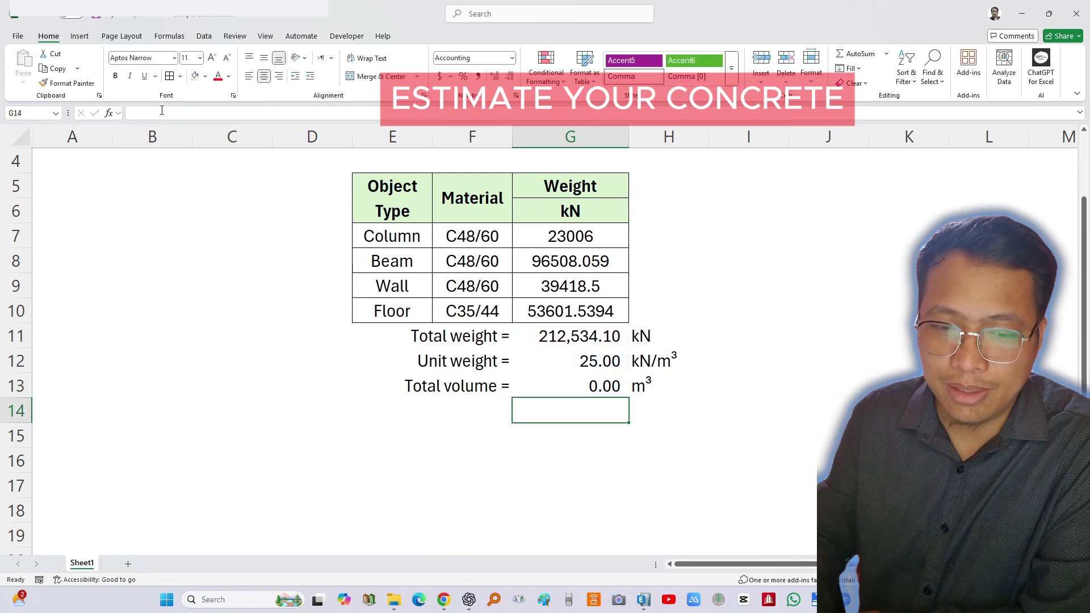
- Replace the formula in cell G13 with =G11/G12 to divide the total weight by the unit weight
left_click(610, 384)
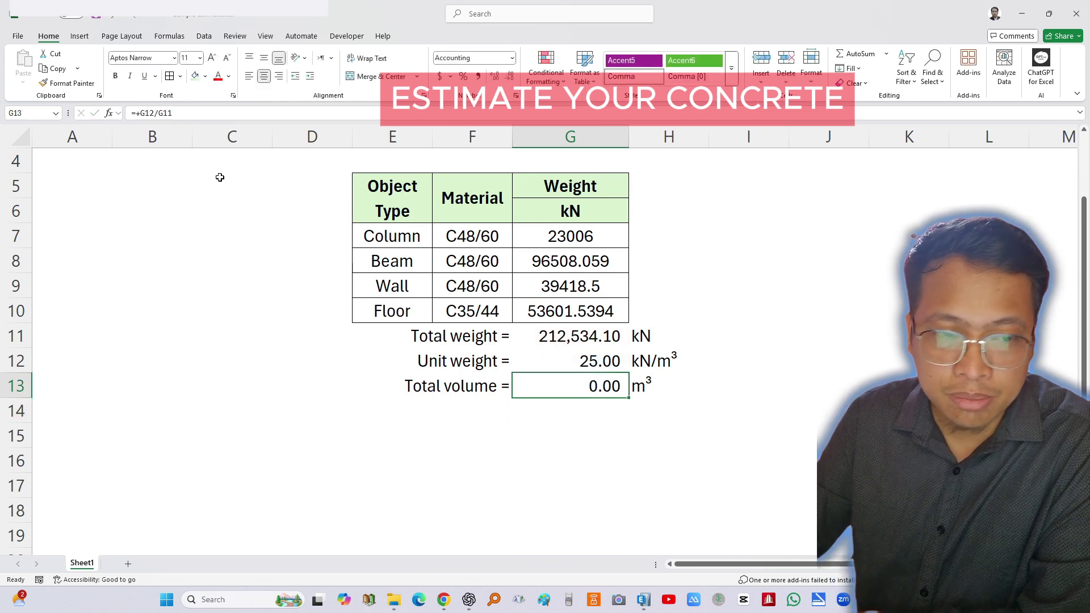
left_click(170, 112)
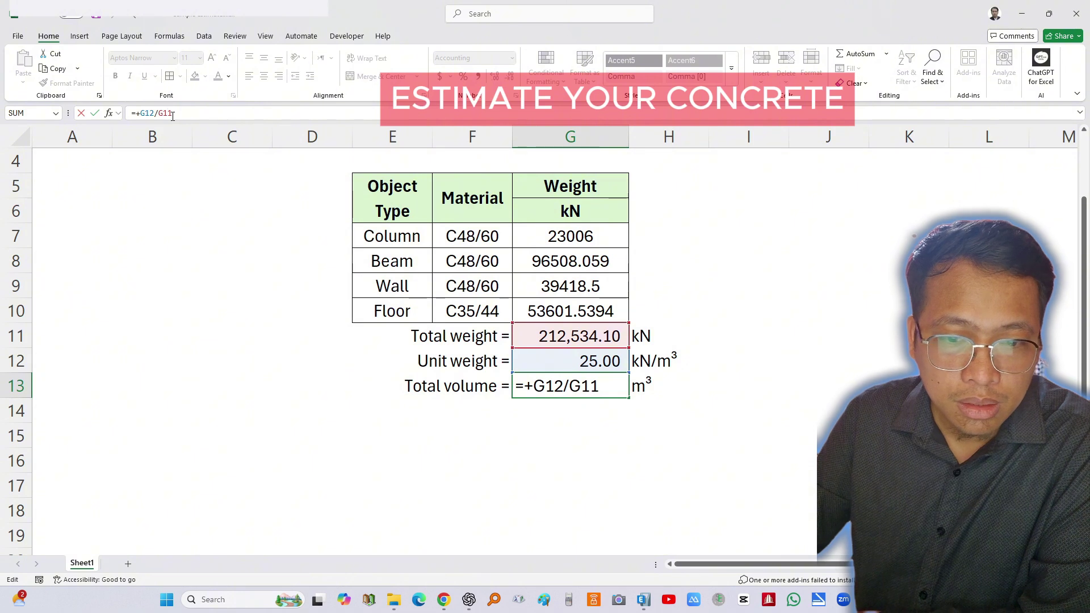
key("BackSpace")
key("BackSpace")
key("BackSpace")
key("BackSpace")
key("BackSpace")
key("BackSpace")
key("BackSpace")
key("BackSpace")
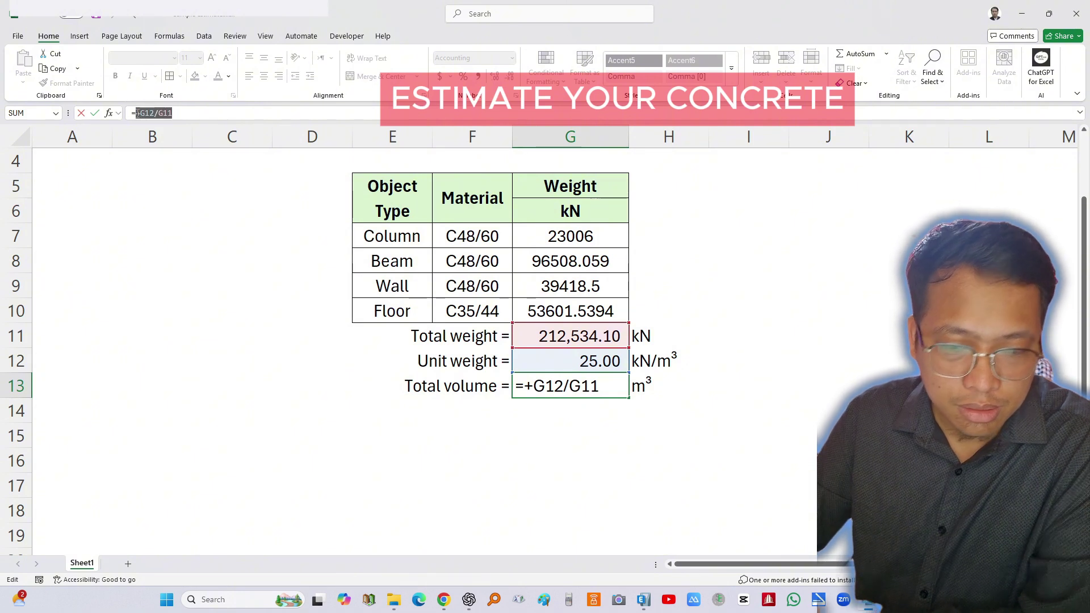
left_click(604, 337)
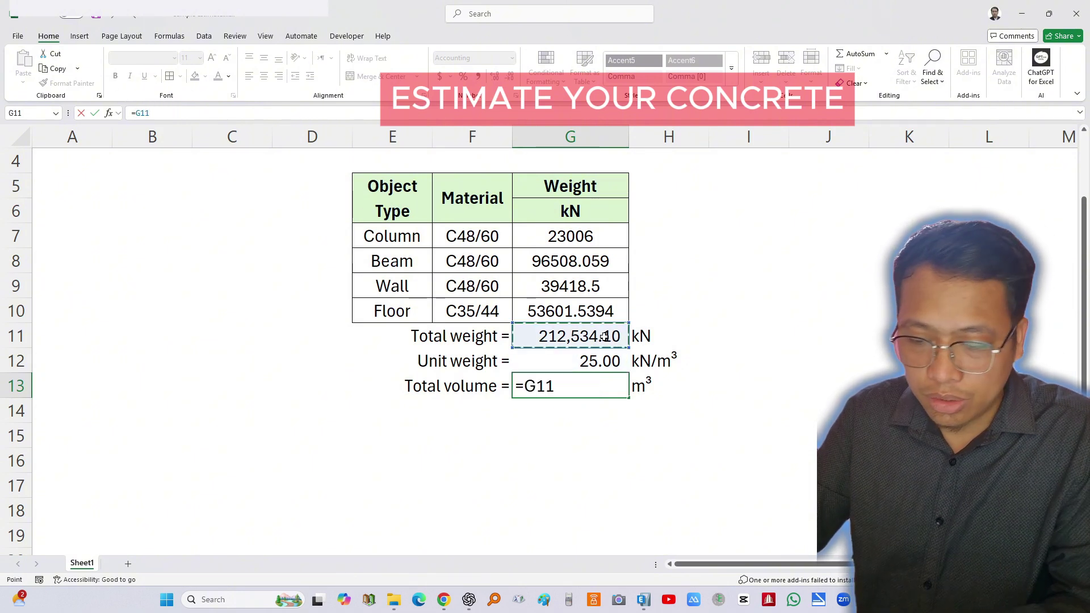
type("/")
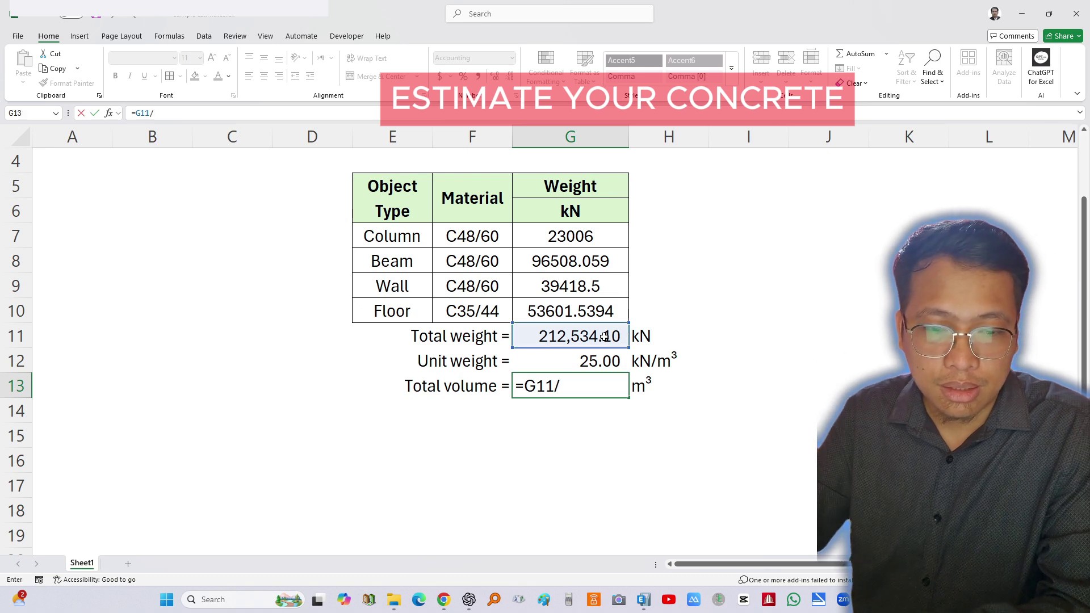
left_click(598, 361)
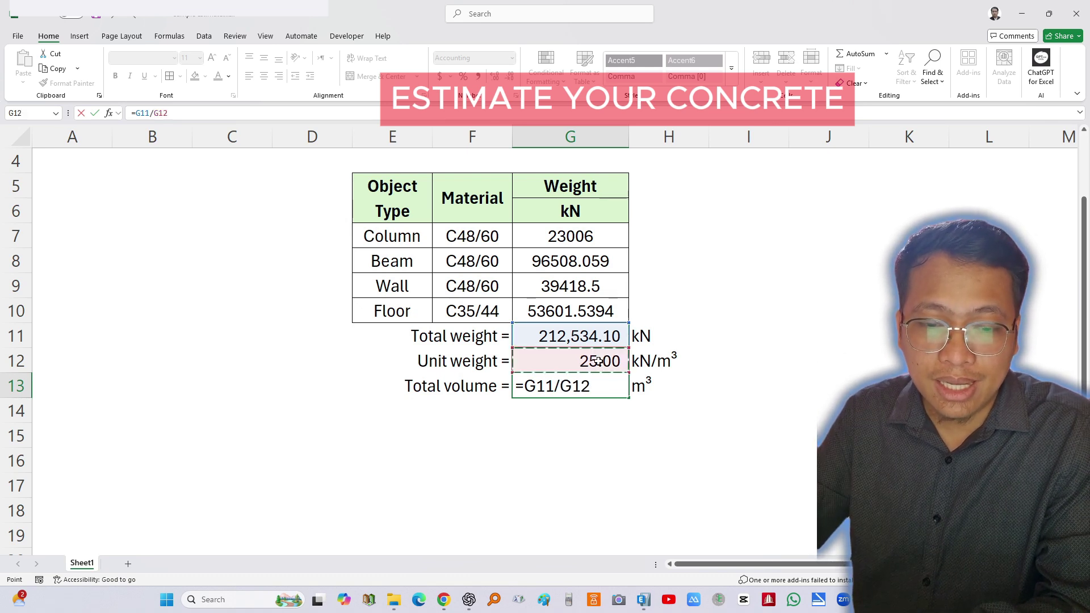
key("Return")
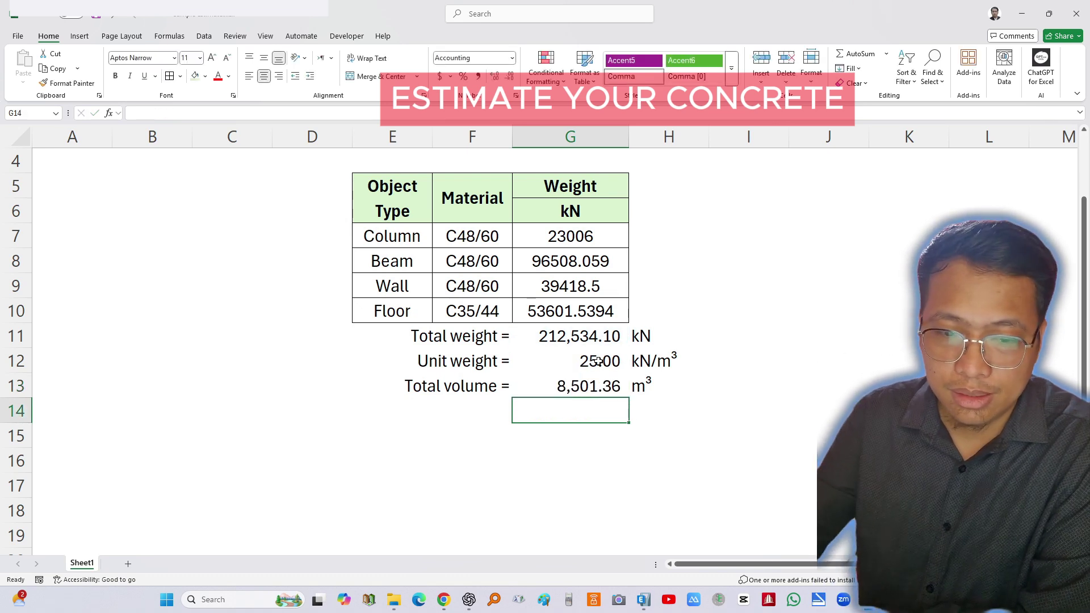
- Copy the total volume label, value and unit in F13:H13 to row 14 starting at cell F14
left_click(692, 454)
left_click(520, 393)
left_click_drag(504, 394, 670, 395)
left_click(570, 434)
left_click_drag(492, 387, 670, 392)
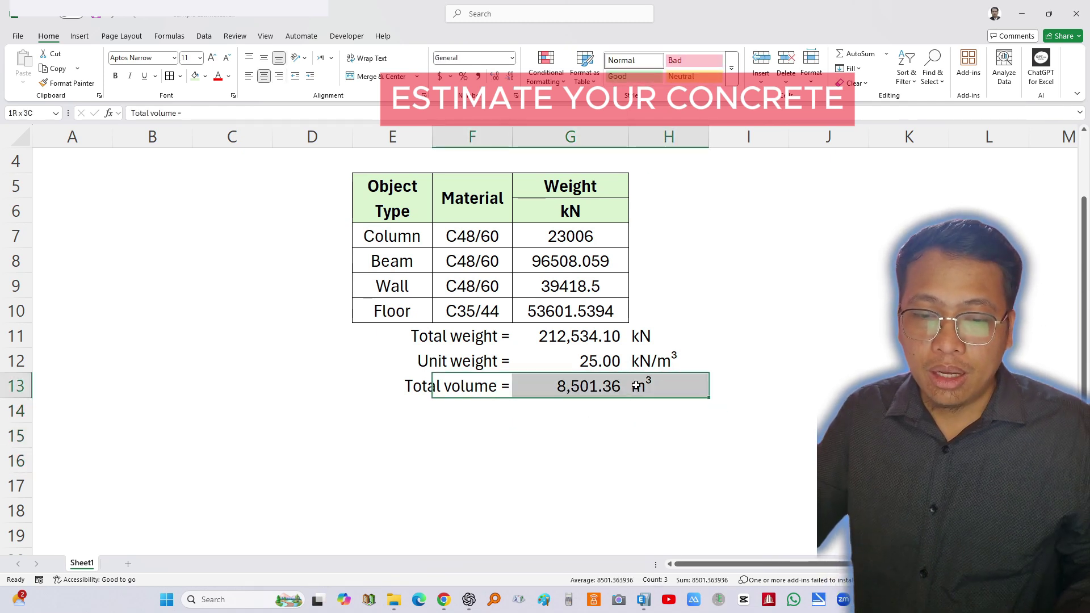
key("ctrl+c")
left_click(476, 414)
key("ctrl+v")
left_click(508, 477)
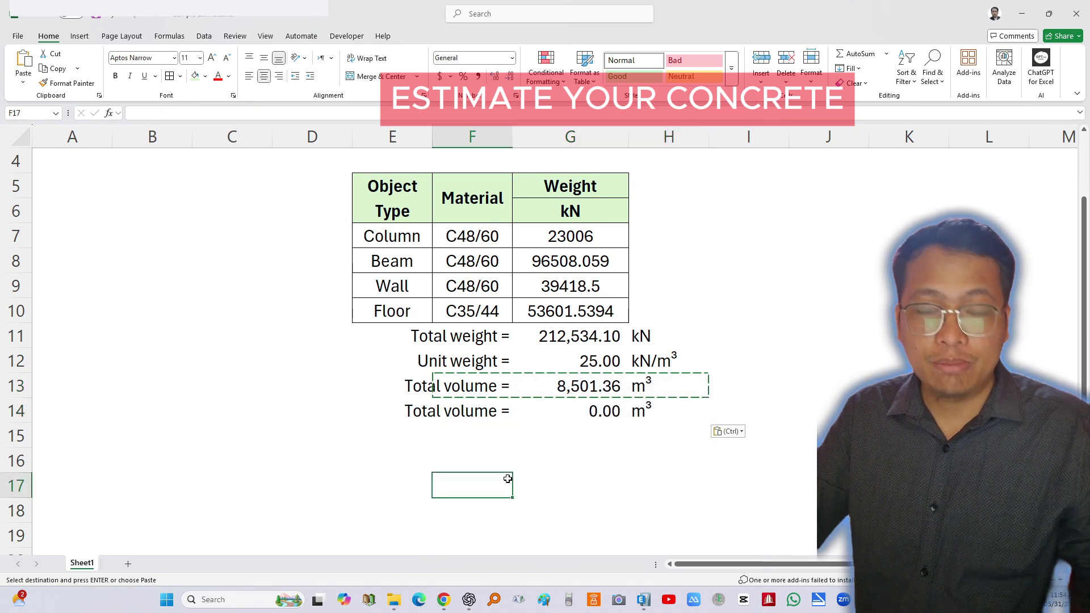
key("Escape")
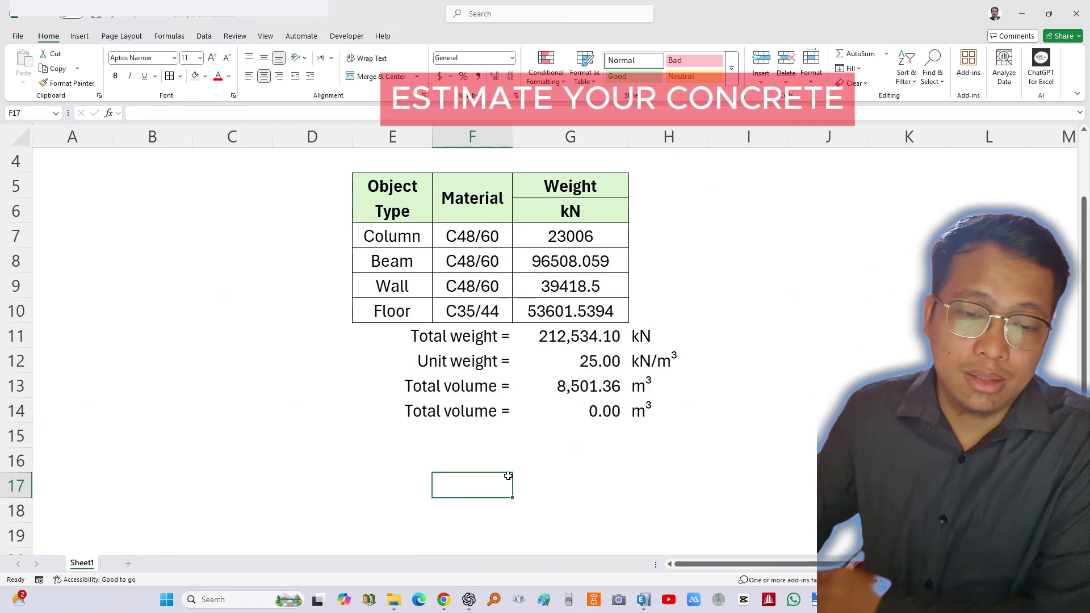
- Reword the copied label in cell F14 as "Unit price ="
left_click(504, 416)
type("Unit ")
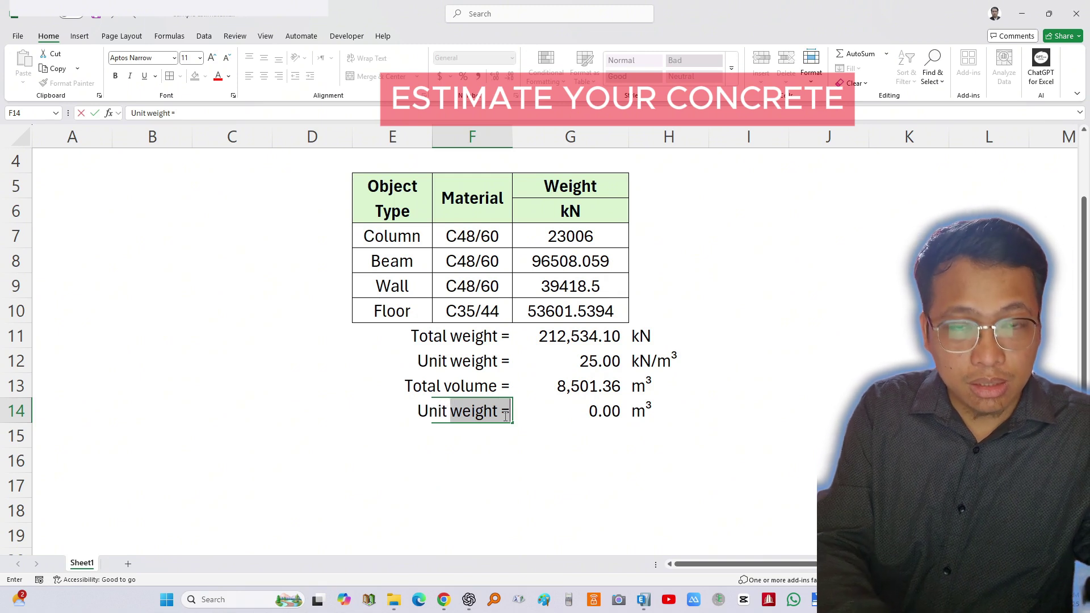
type("price")
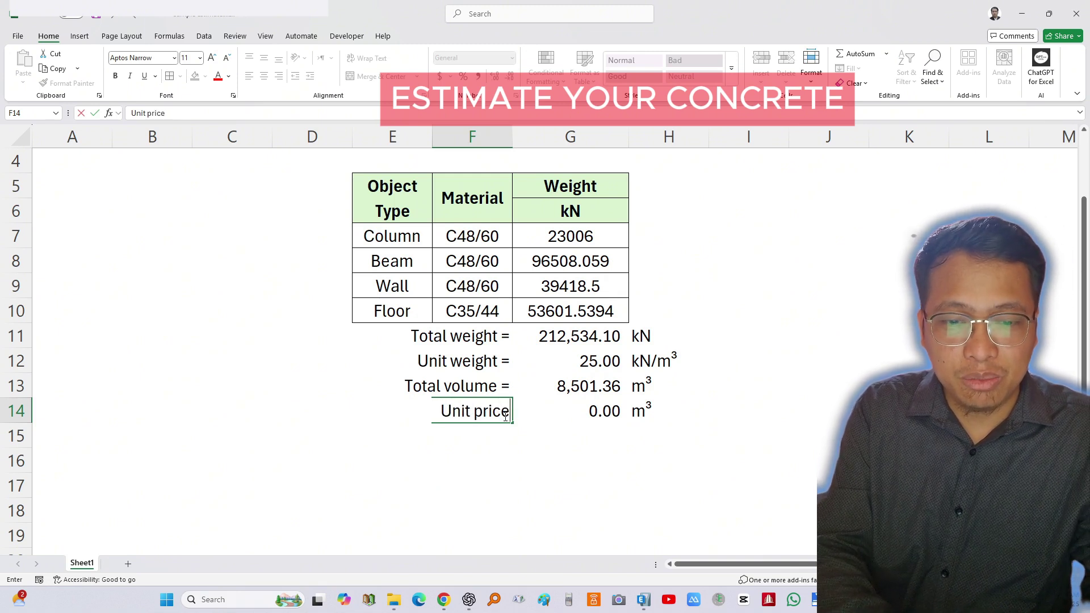
key("Return")
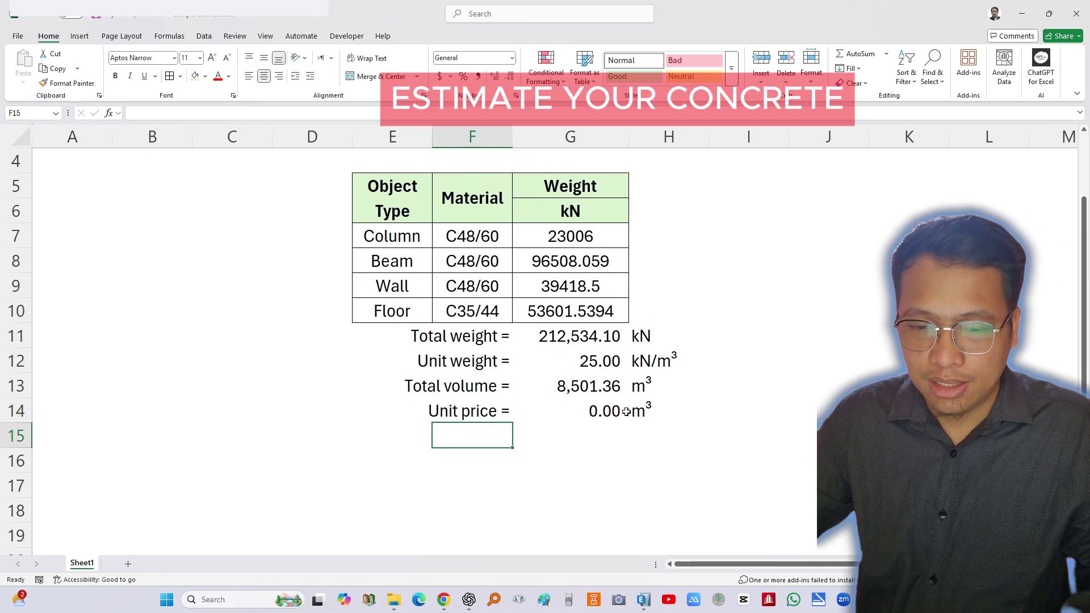
- Add Php/ before the unit in cell H14 so it reads Php/m³
double_click(630, 411)
type("P")
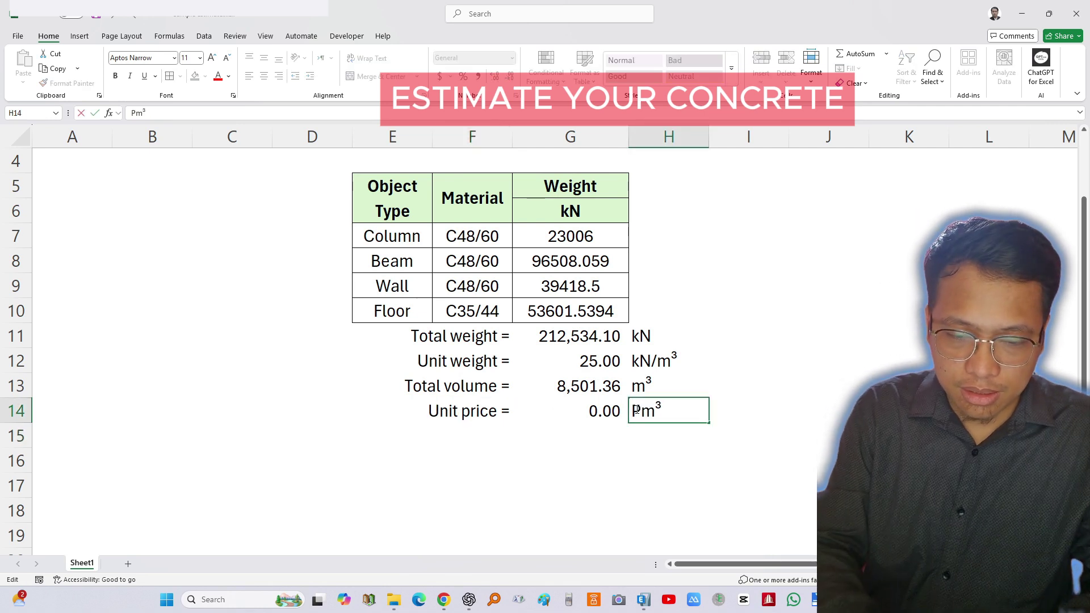
type("hp")
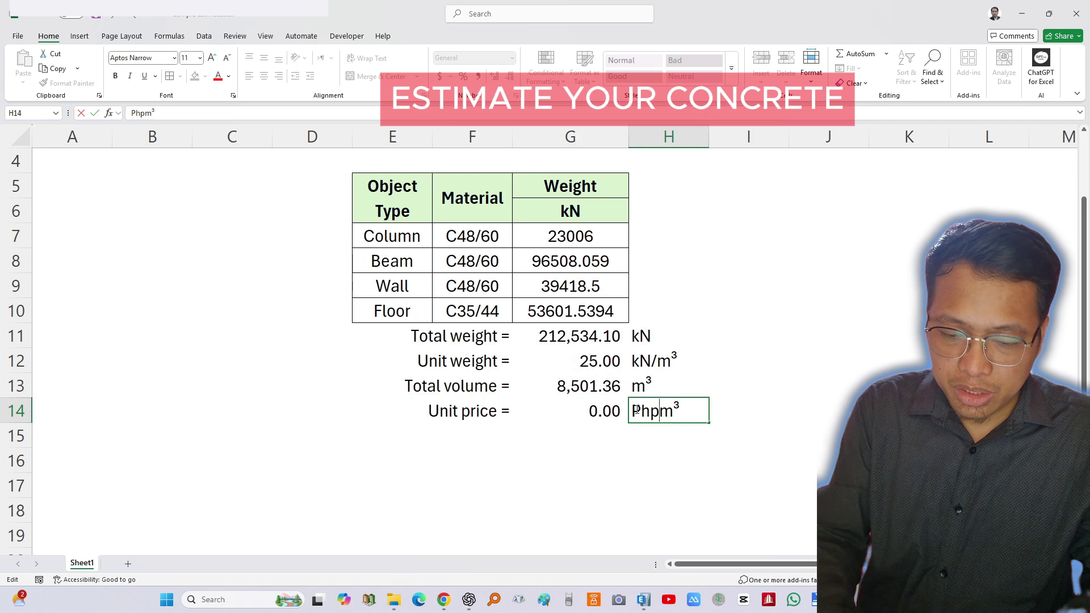
type("/")
key("Return")
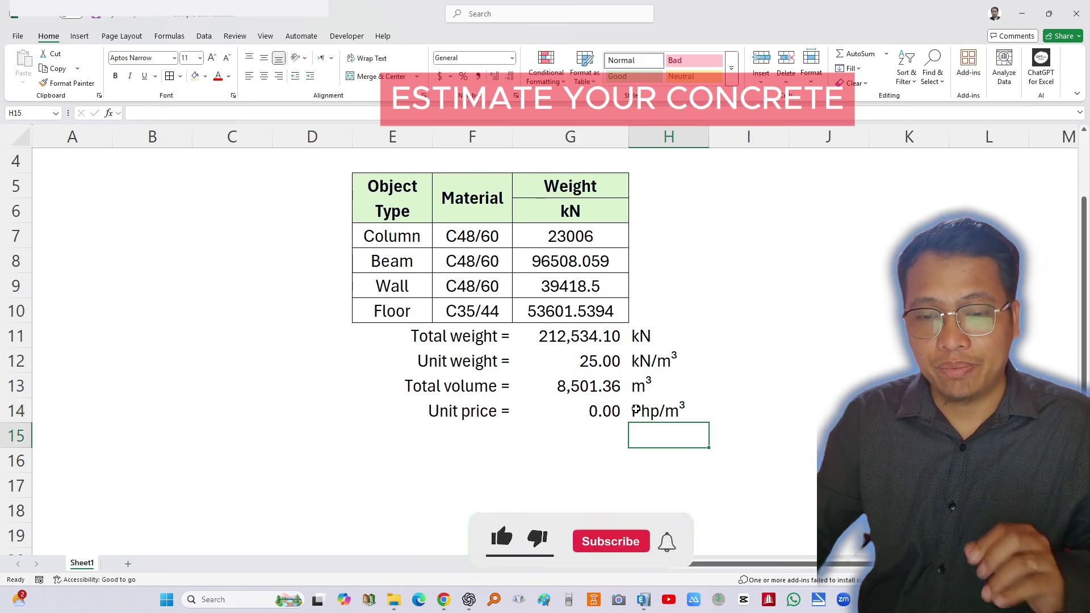
left_click(674, 491)
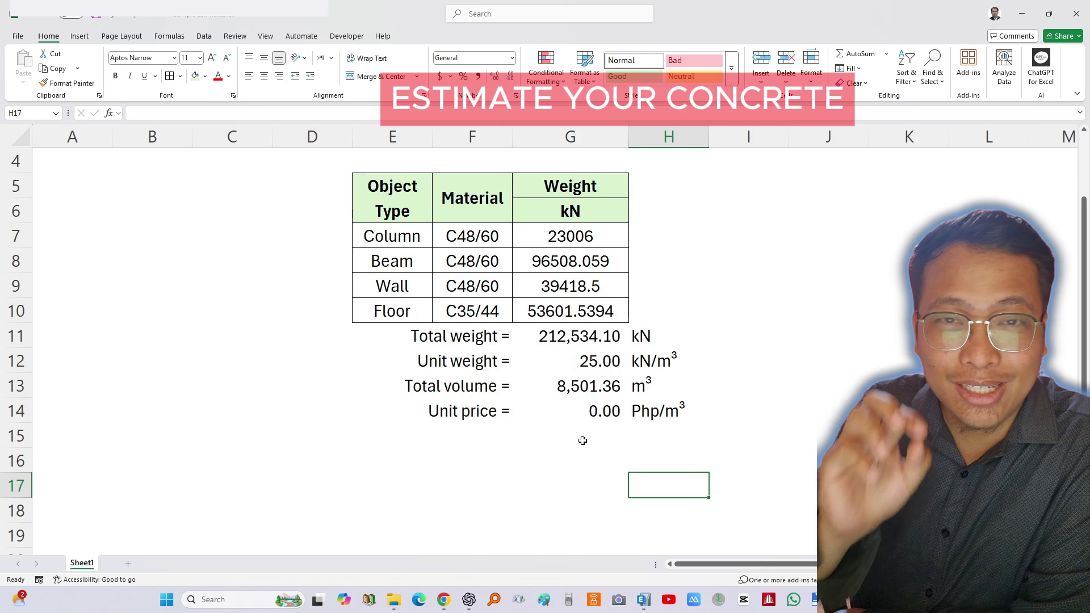
left_click(625, 419)
left_click(766, 466)
left_click(584, 417)
left_click(806, 485)
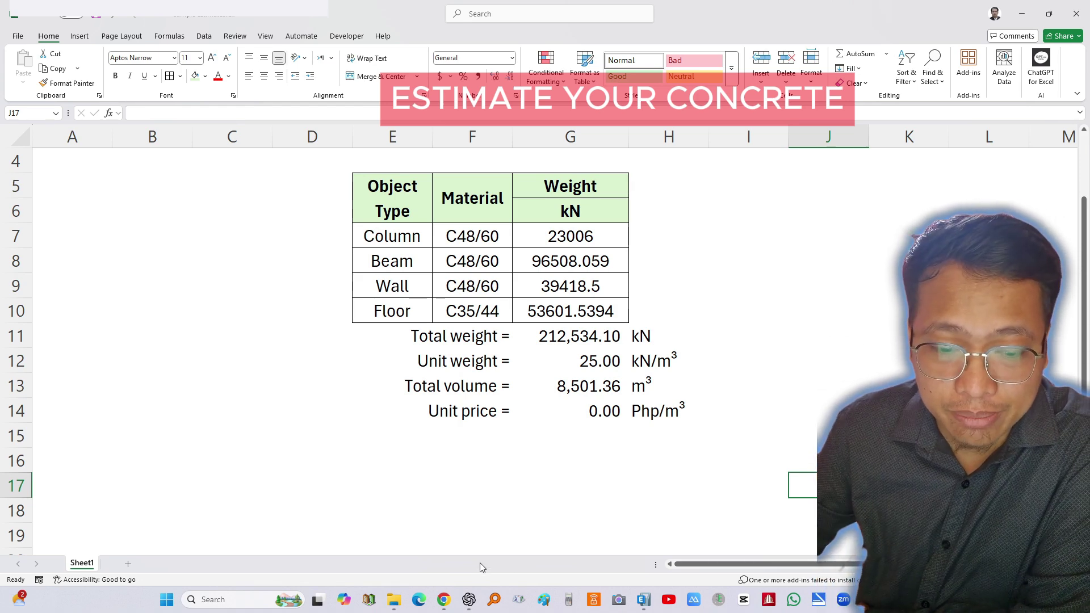
- Switch to ChatGPT with a new chat and maximize its window
left_click(468, 599)
left_click(38, 32)
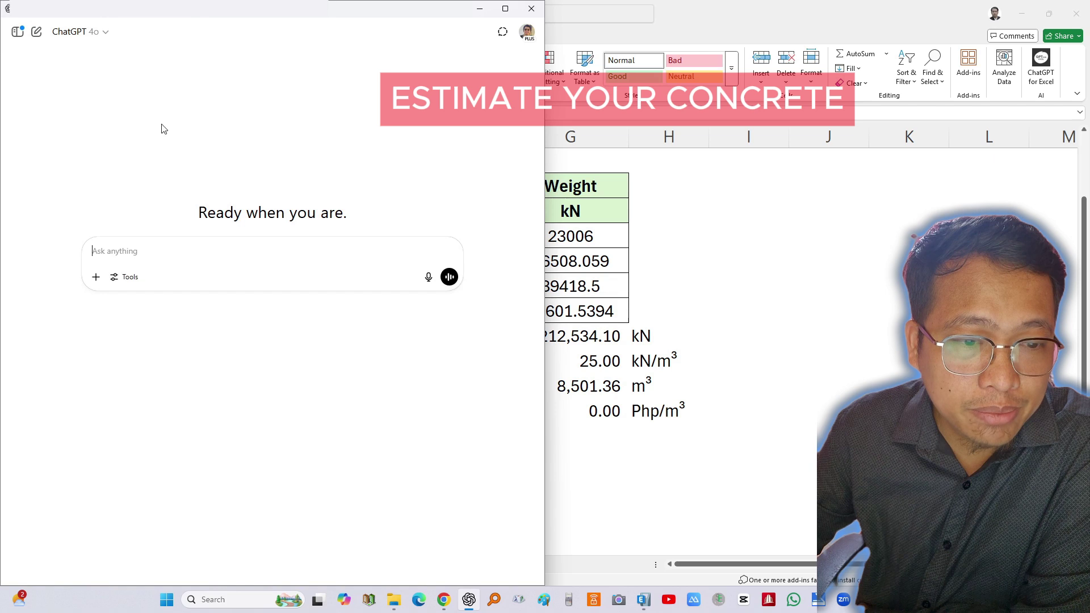
left_click(507, 10)
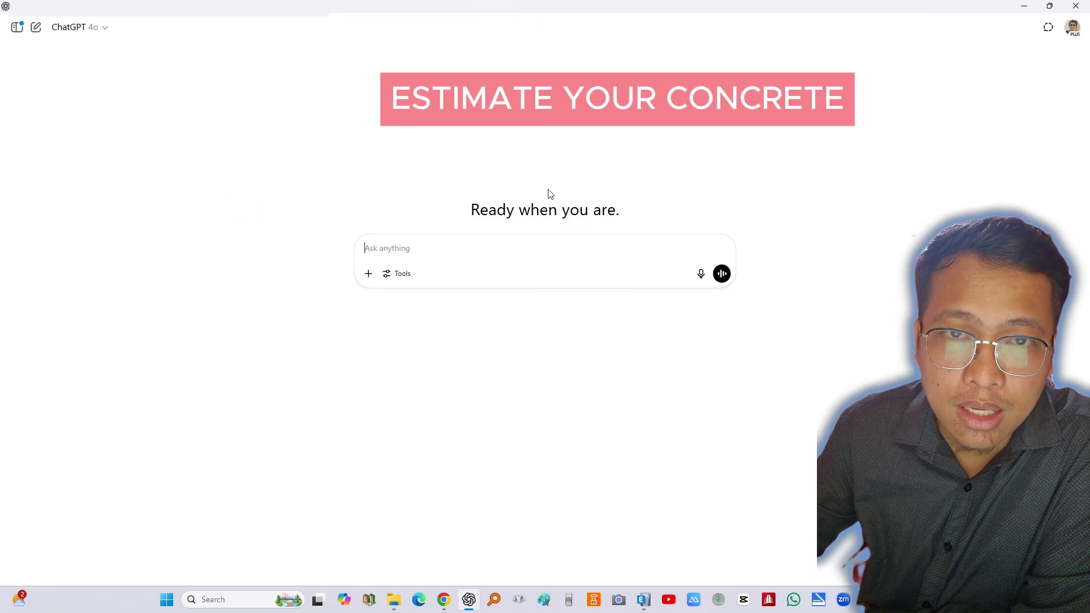
- Begin the ChatGPT prompt with "What is the average unit price of concrete in the philippines"
left_click(440, 253)
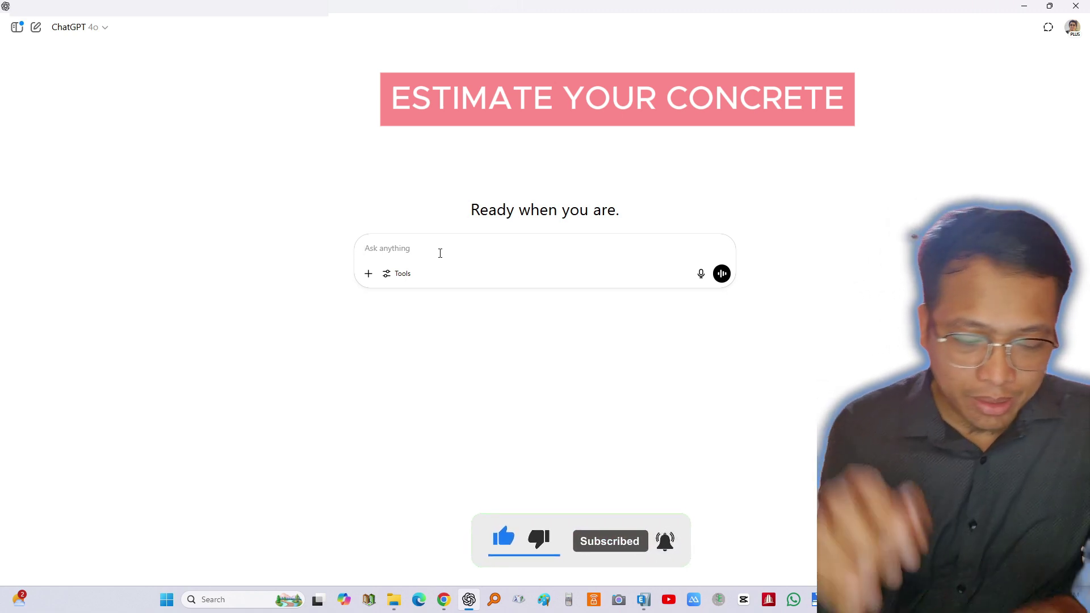
type("Wh")
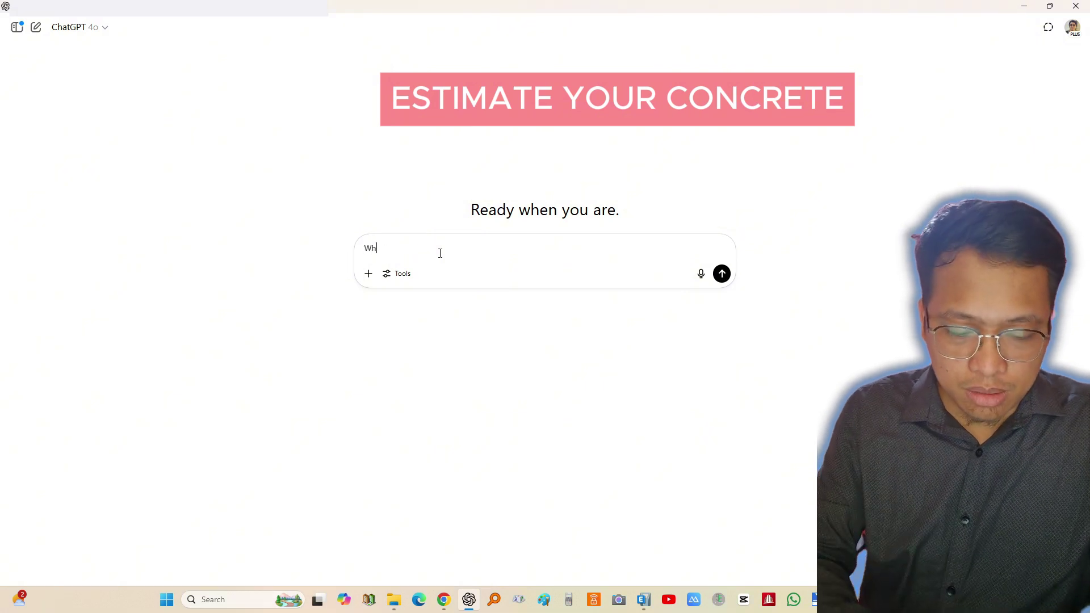
type("at is the")
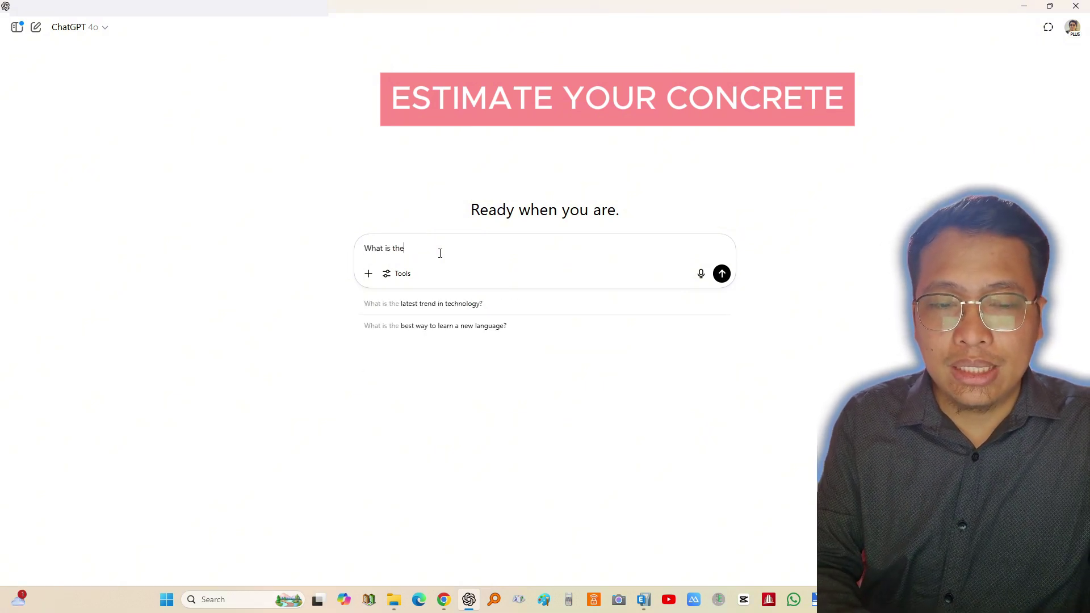
type(" average ")
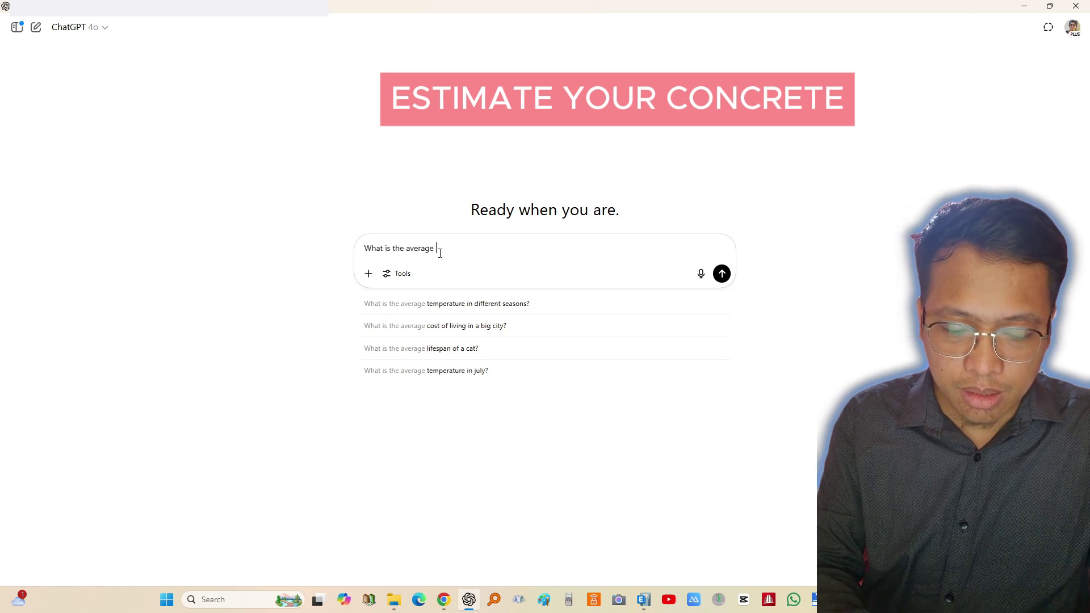
type("unit pro")
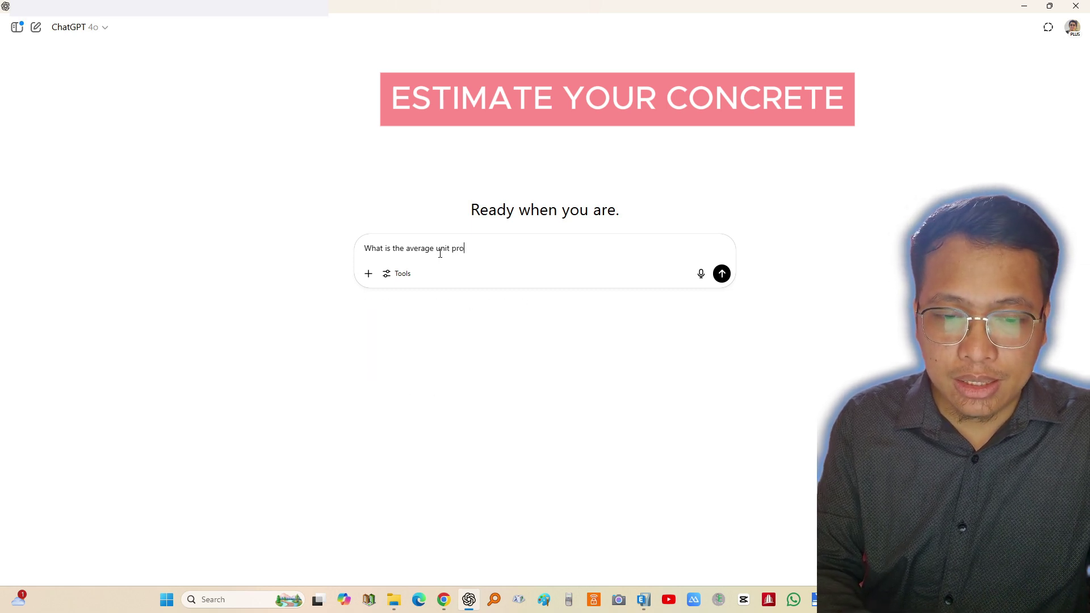
key("BackSpace")
type("ice of concr")
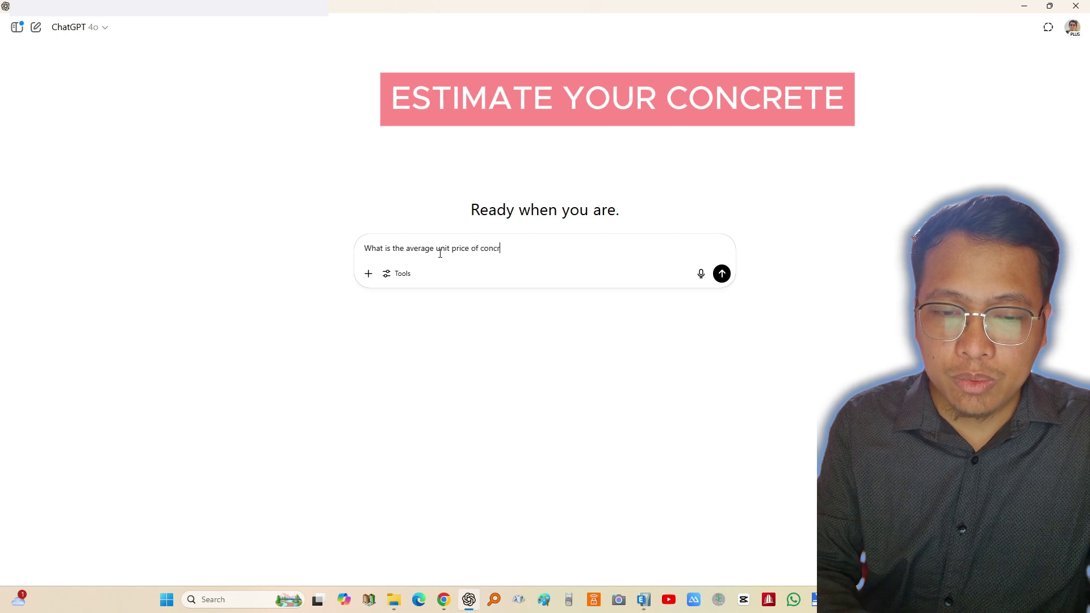
type("ete in the")
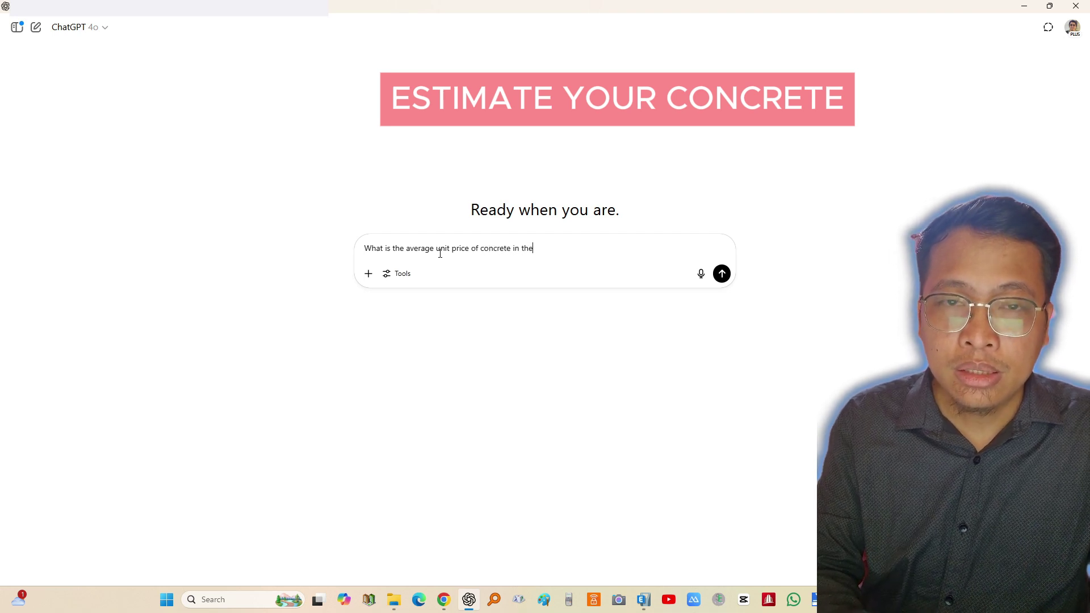
type(" philippi")
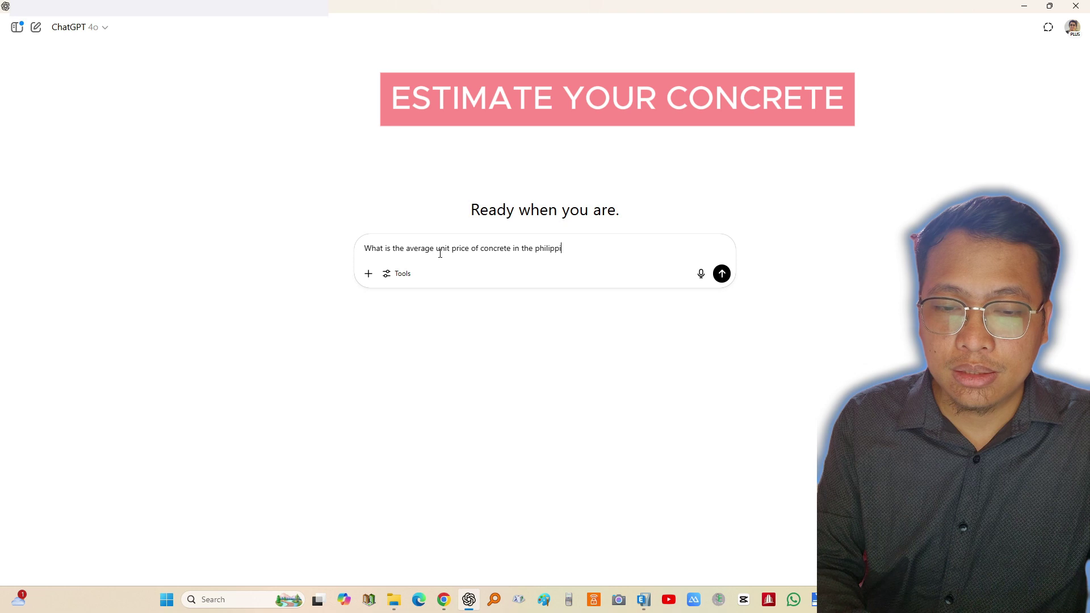
type("nes con")
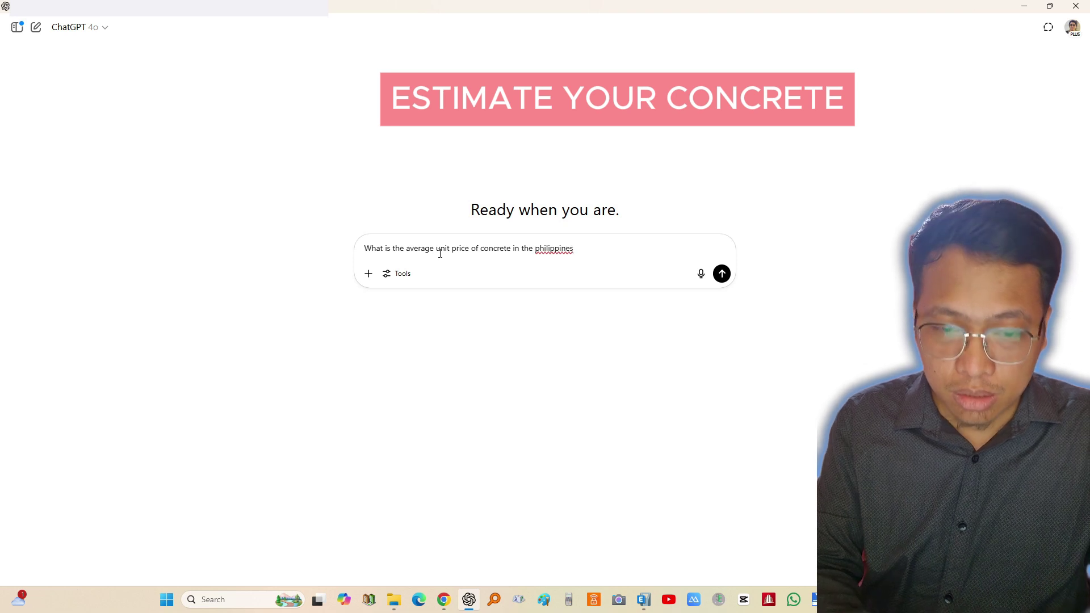
key("BackSpace")
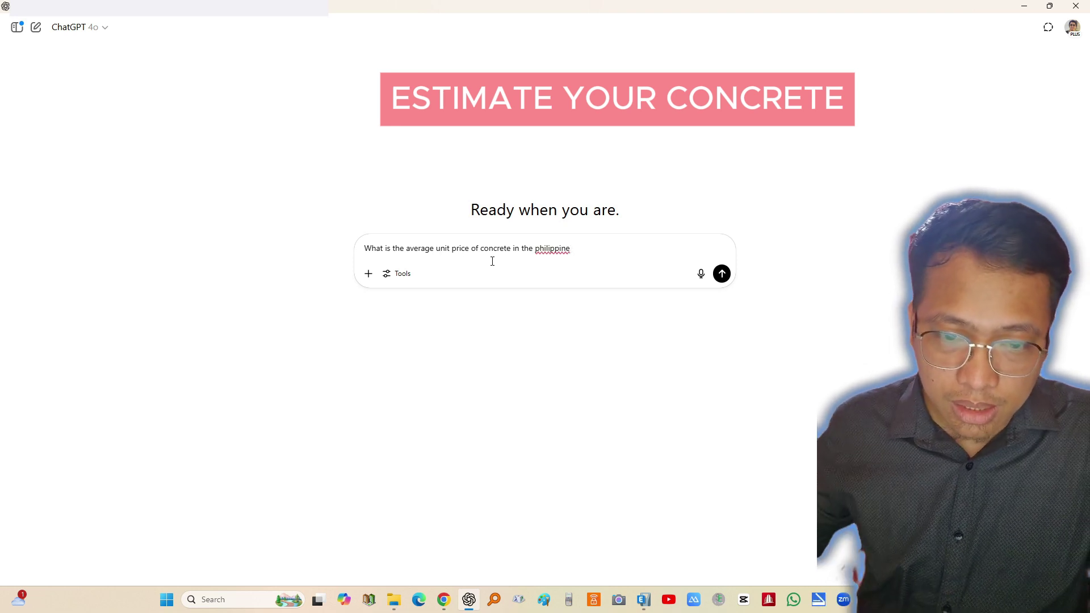
- Complete the prompt with "Philippines considering the C35 & C48 concrete." and send it
left_click(537, 260)
key("BackSpace")
type("Philippines c")
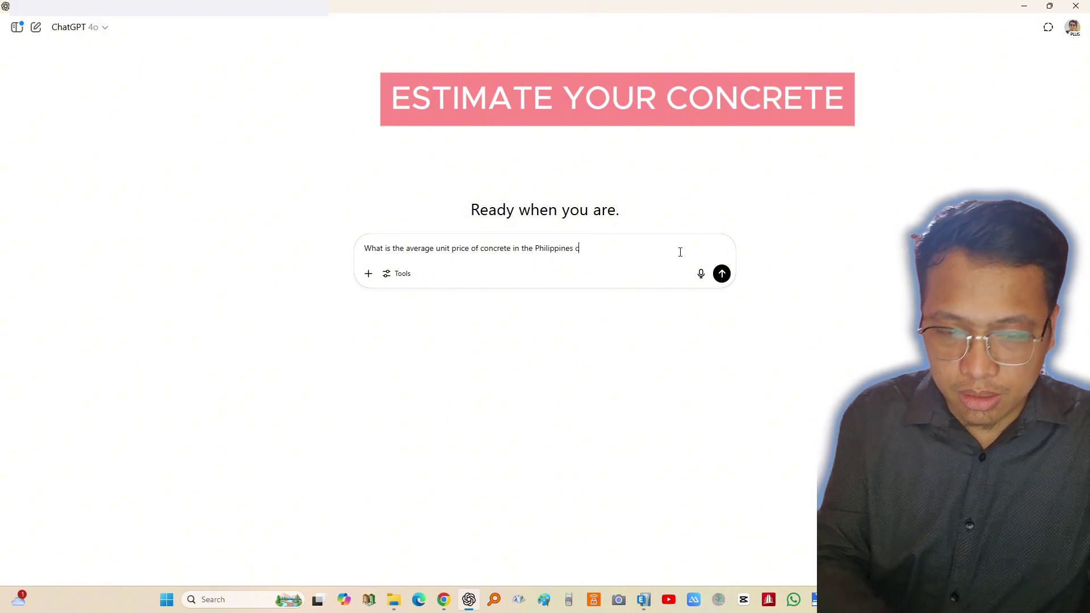
type("onsidering th")
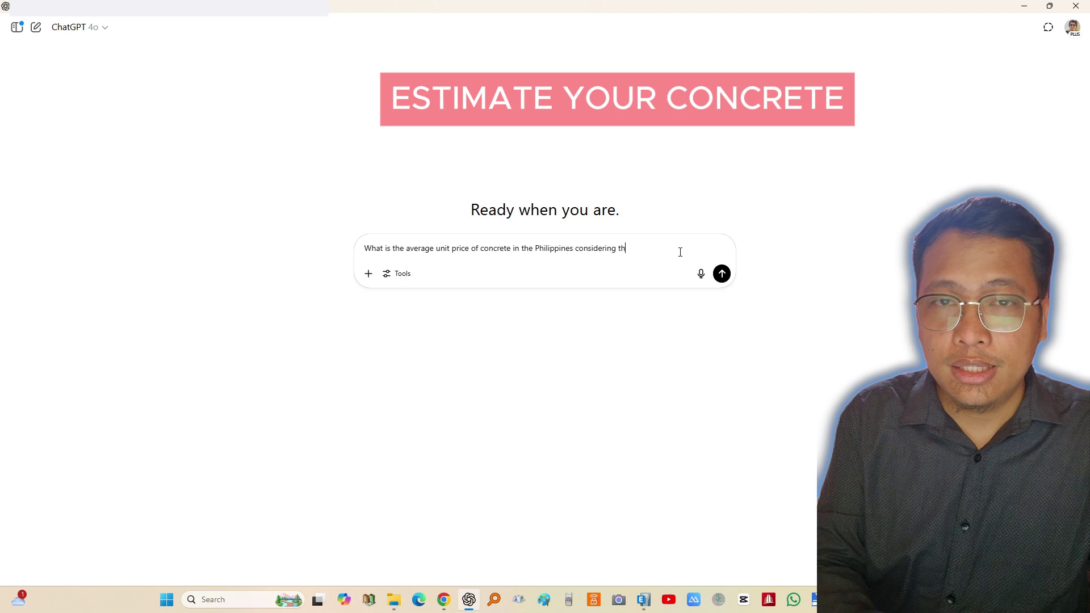
type("e C35")
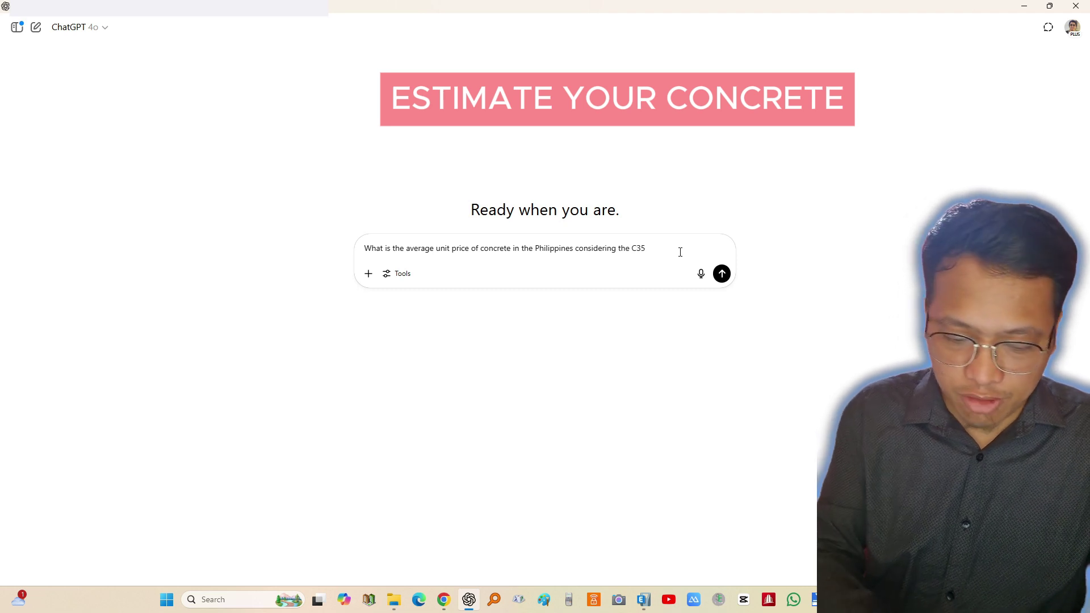
type(" & C48 concrete.")
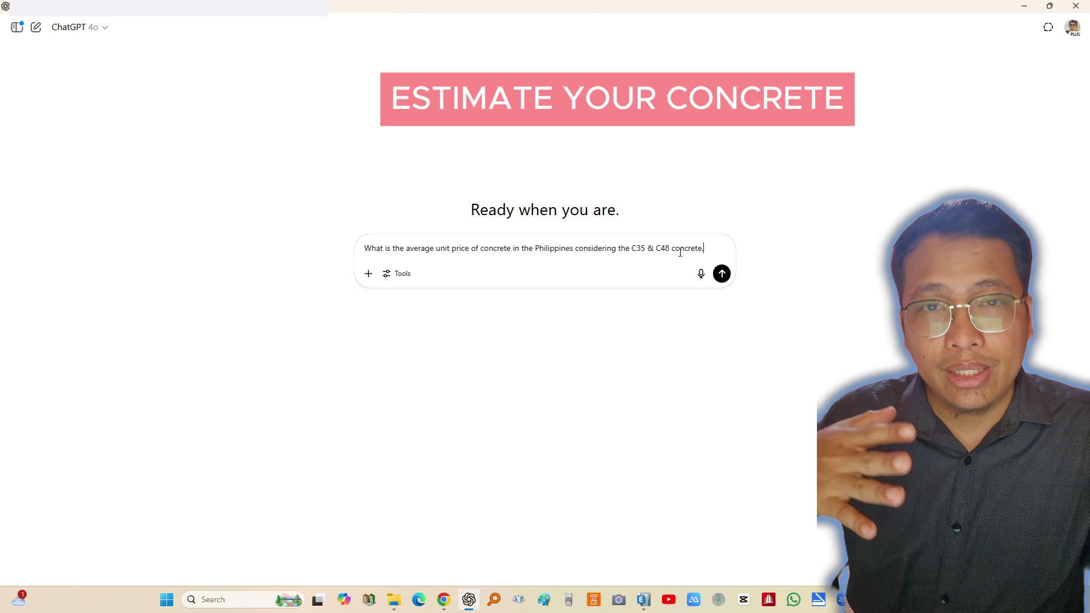
key("Return")
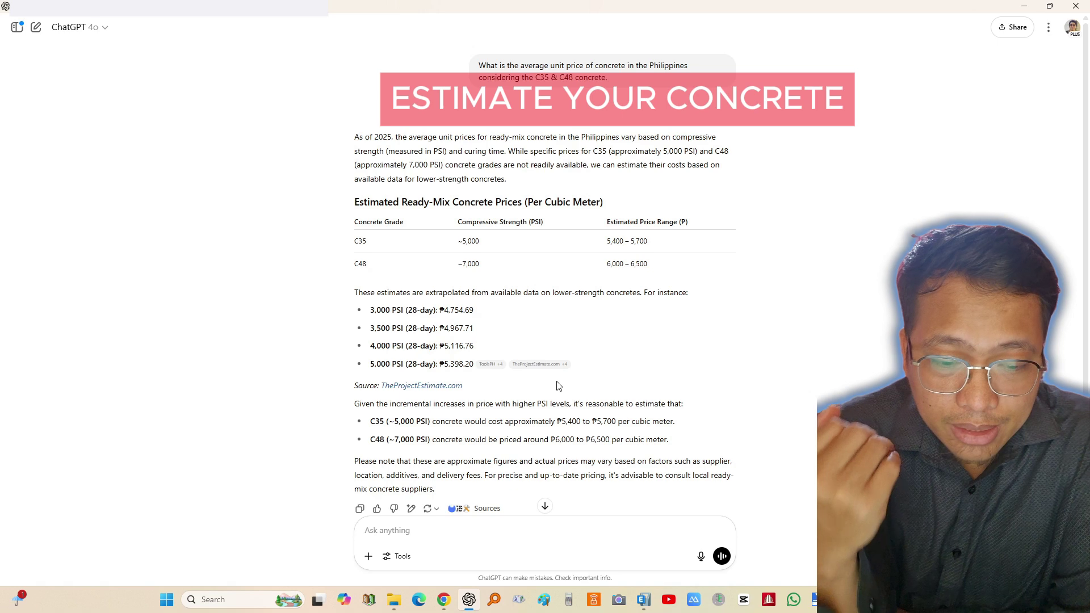
- Review the price answer and its cited sources, then close the source list
scroll(645, 306, "down", 1)
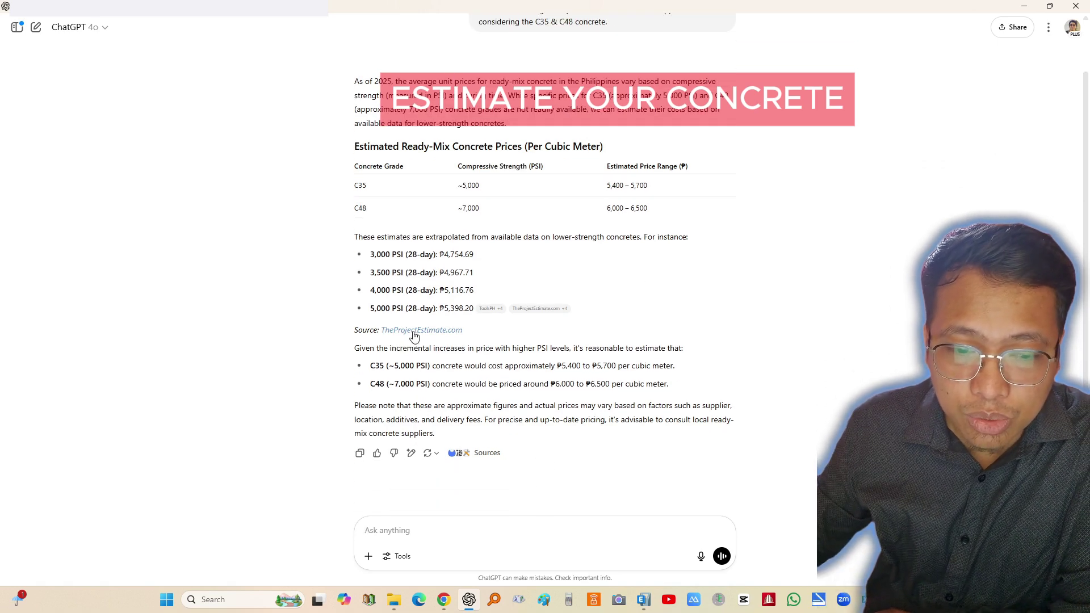
left_click(478, 454)
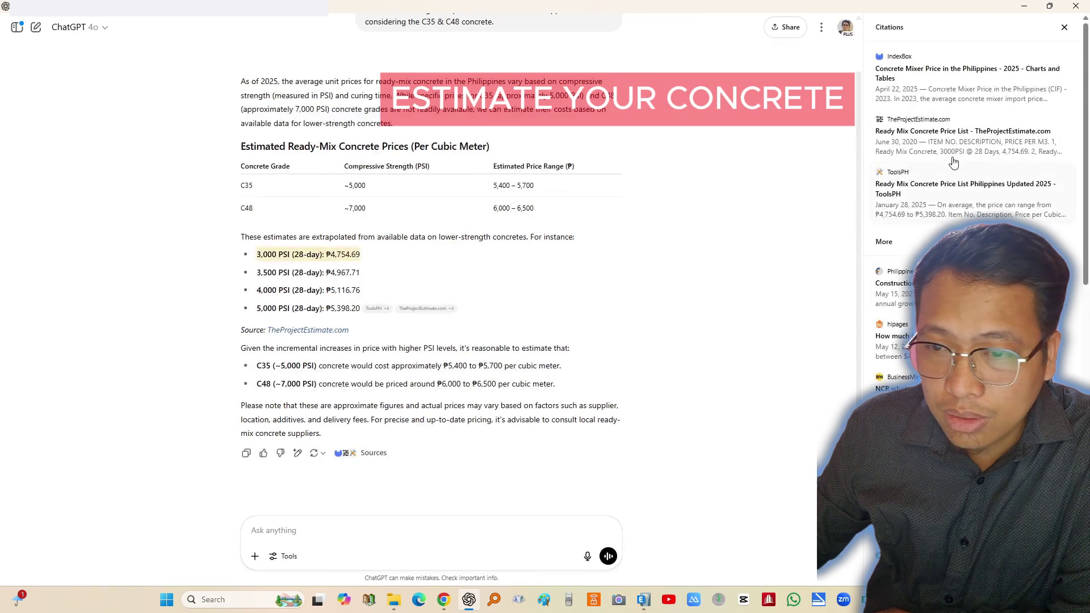
scroll(959, 170, "down", 5)
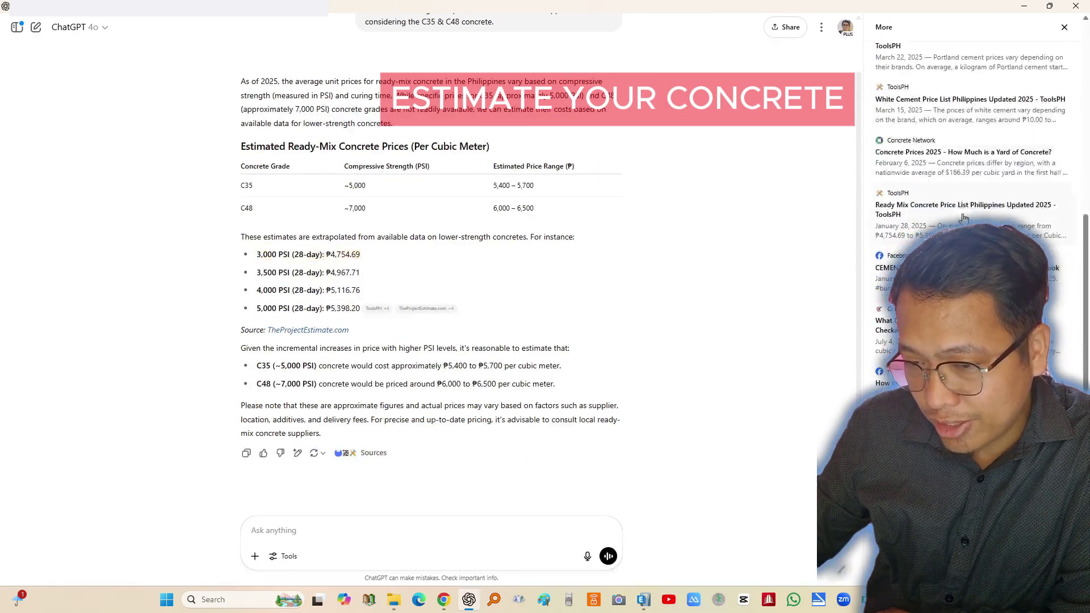
scroll(963, 217, "up", 5)
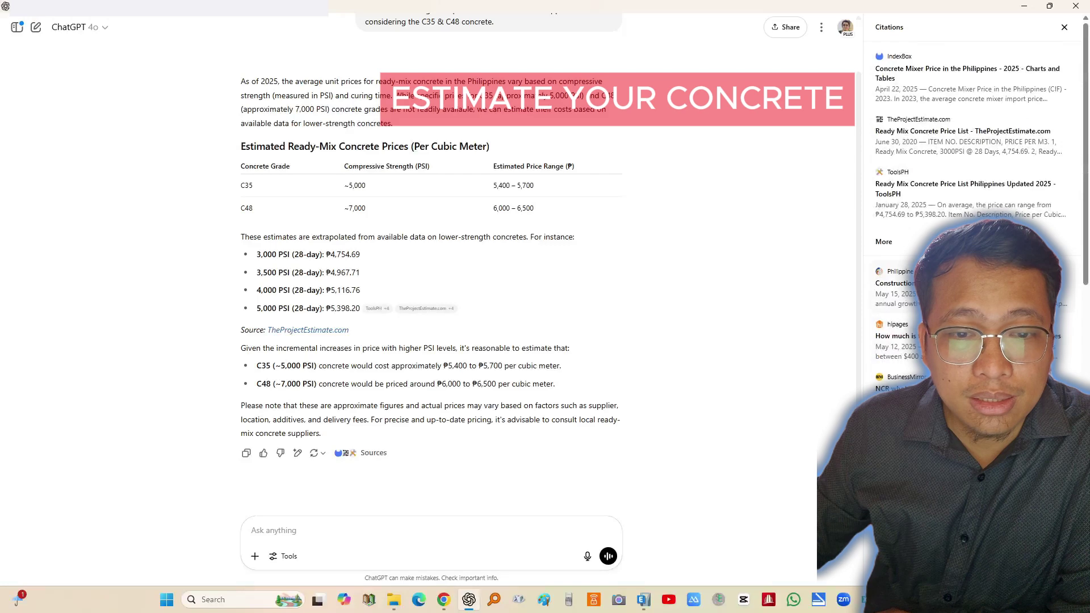
scroll(479, 194, "up", 1)
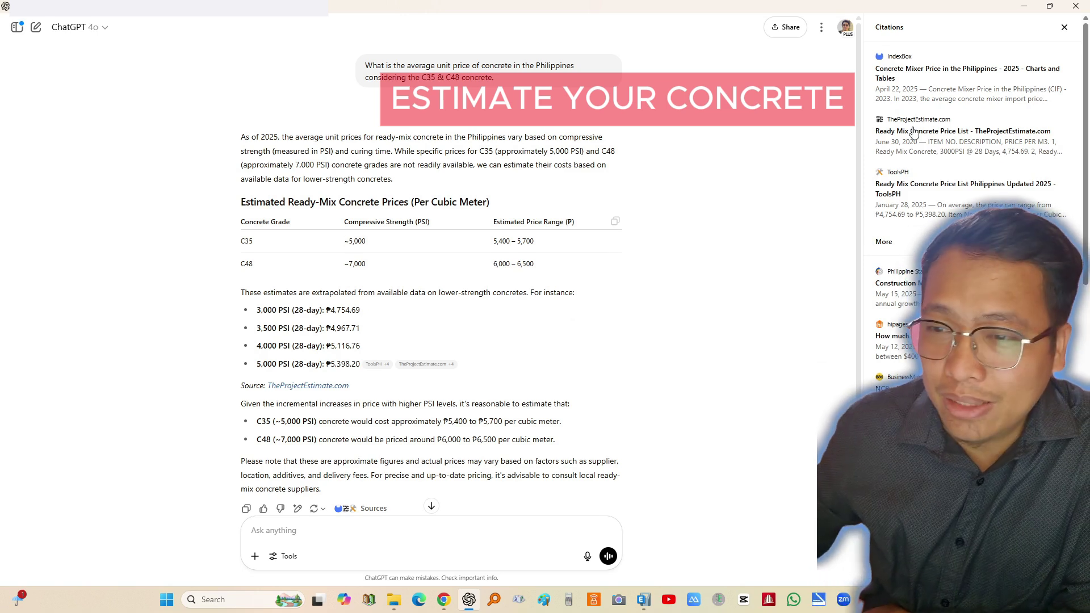
left_click(1064, 28)
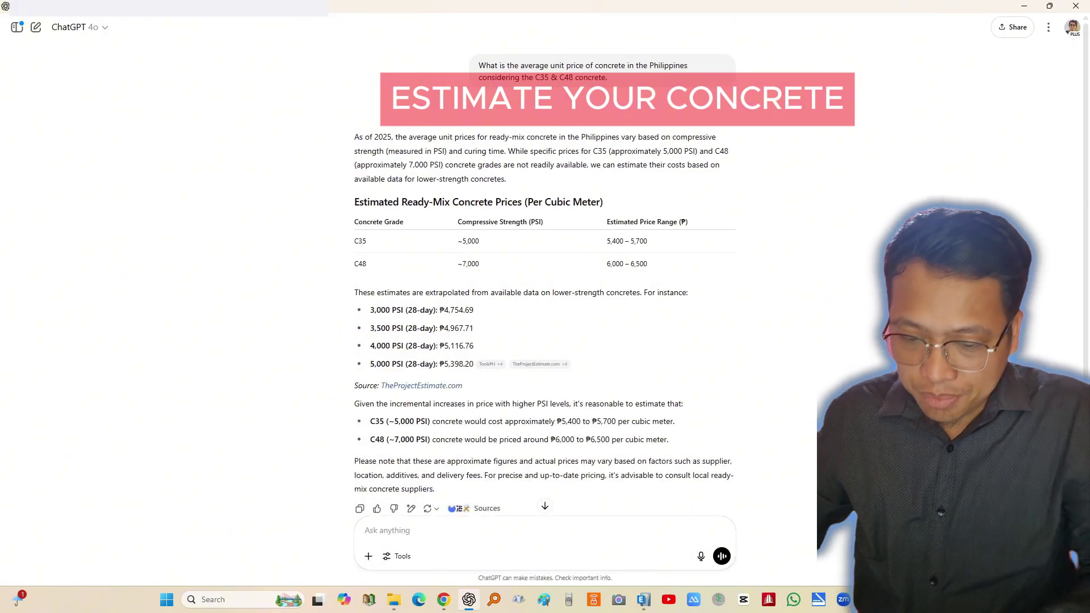
- Capture a screenshot of the Estimated Ready-Mix Concrete Prices table and paste it into the Excel sheet
key("shift+super+s")
left_click_drag(337, 188, 740, 278)
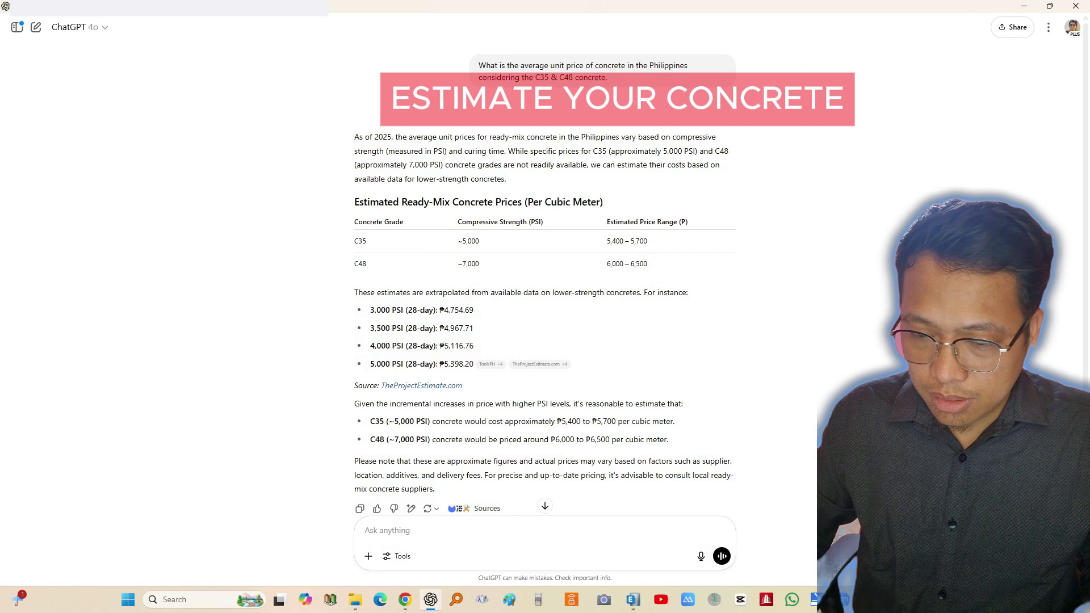
key("alt+Tab")
key("ctrl+v")
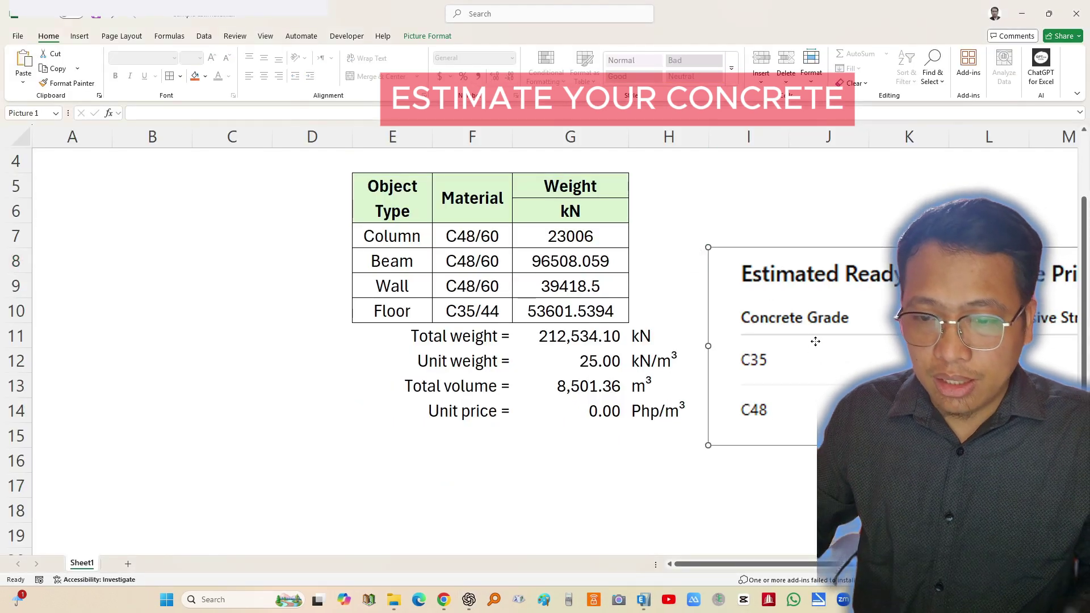
- Move the pasted price table picture clear of the weight table, into the empty area from about column L onward
left_click_drag(815, 341, 810, 291)
left_click_drag(806, 564, 883, 565)
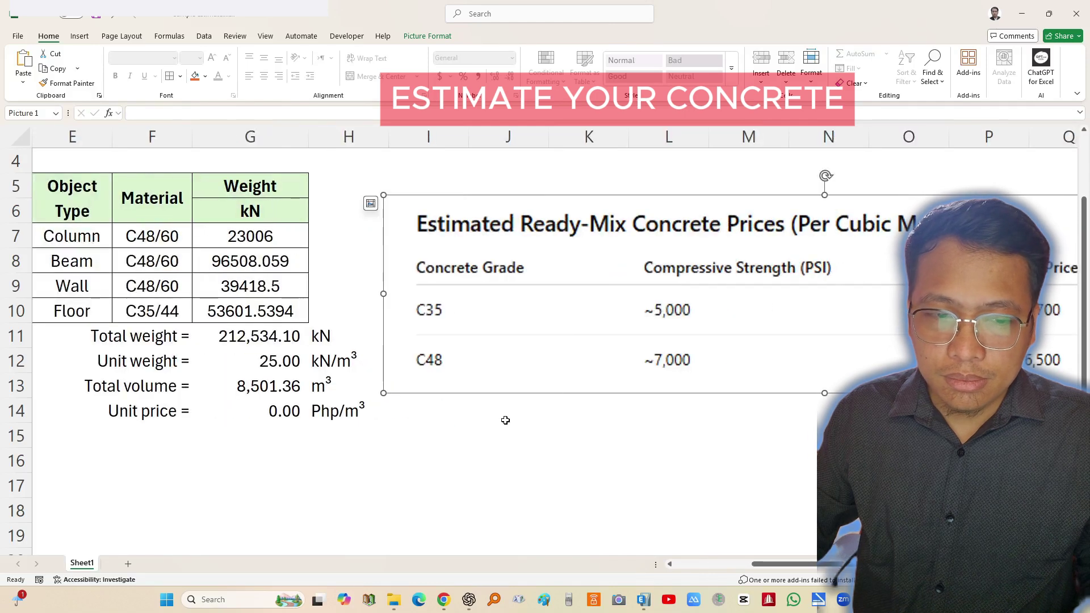
scroll(503, 420, "down", 2, "ctrl")
scroll(767, 504, "down", 2, "ctrl")
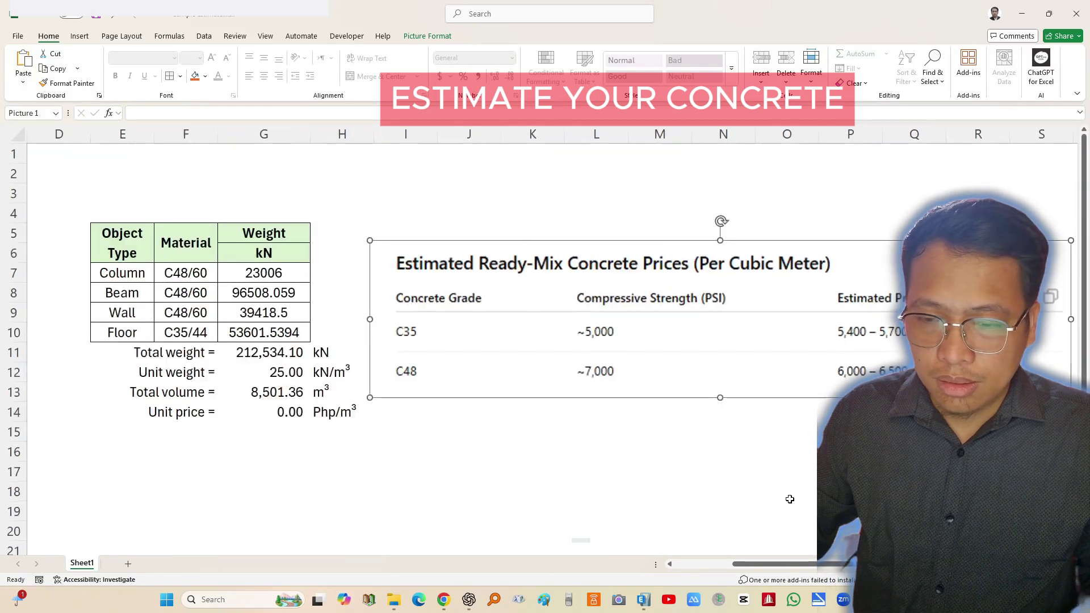
left_click_drag(631, 351, 708, 286)
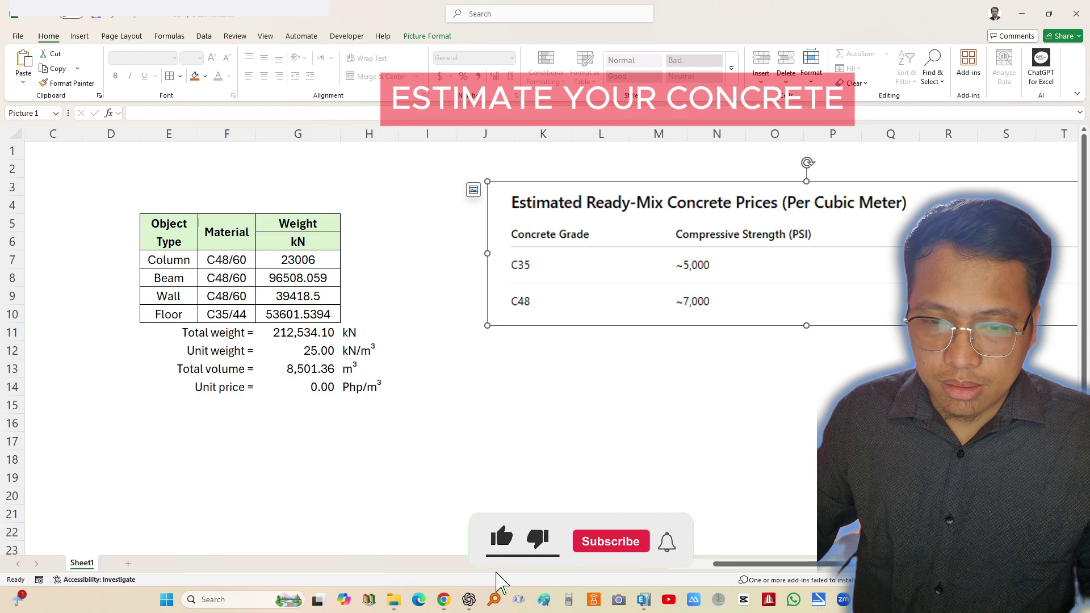
left_click_drag(499, 555, 607, 553)
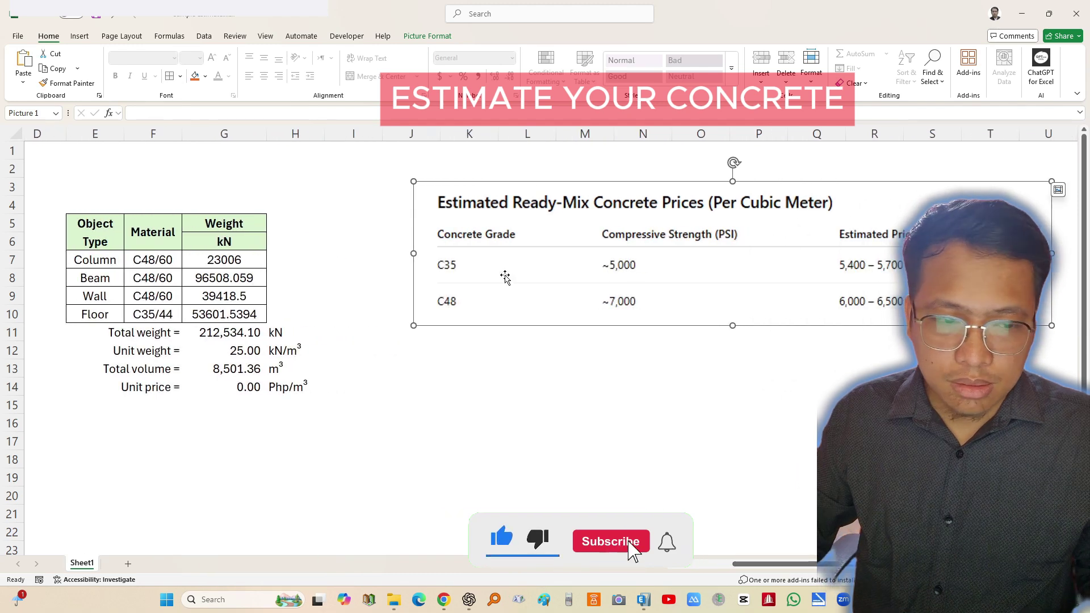
left_click_drag(504, 274, 587, 281)
left_click(628, 435)
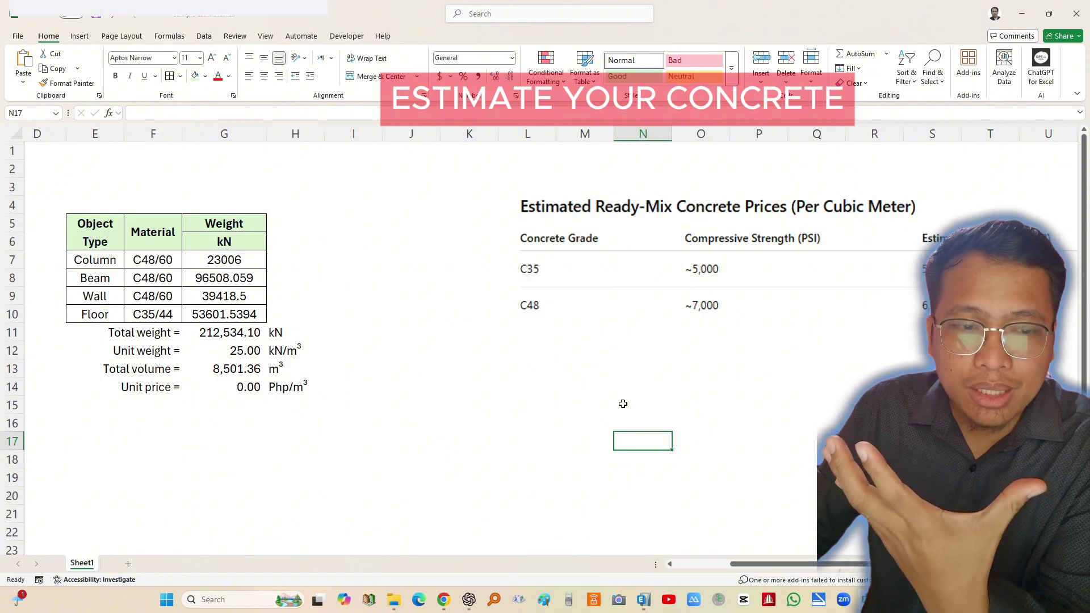
left_click(436, 402)
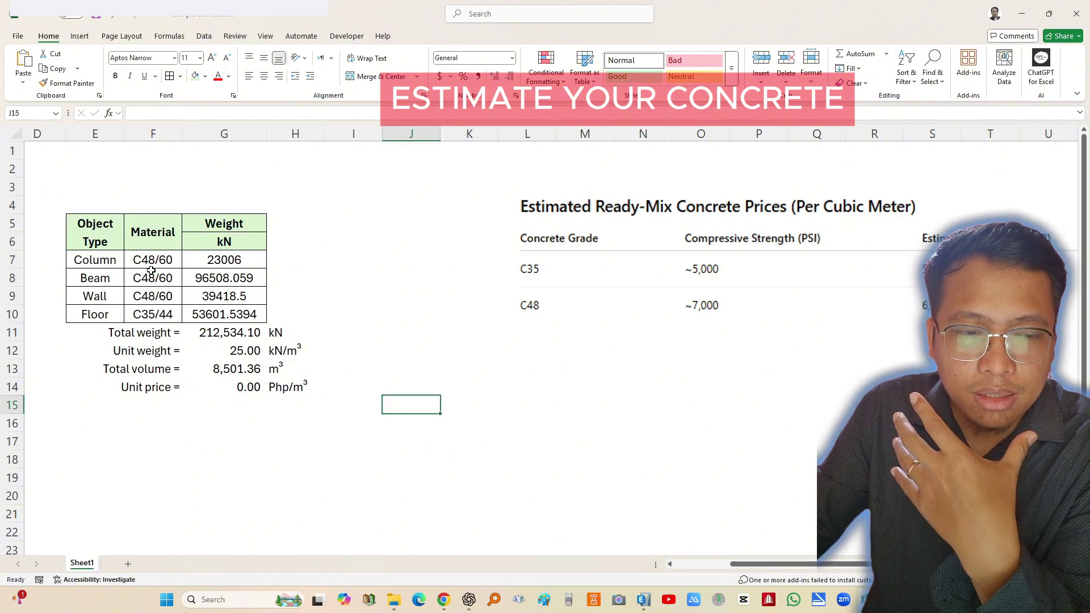
left_click(296, 259)
left_click(100, 269)
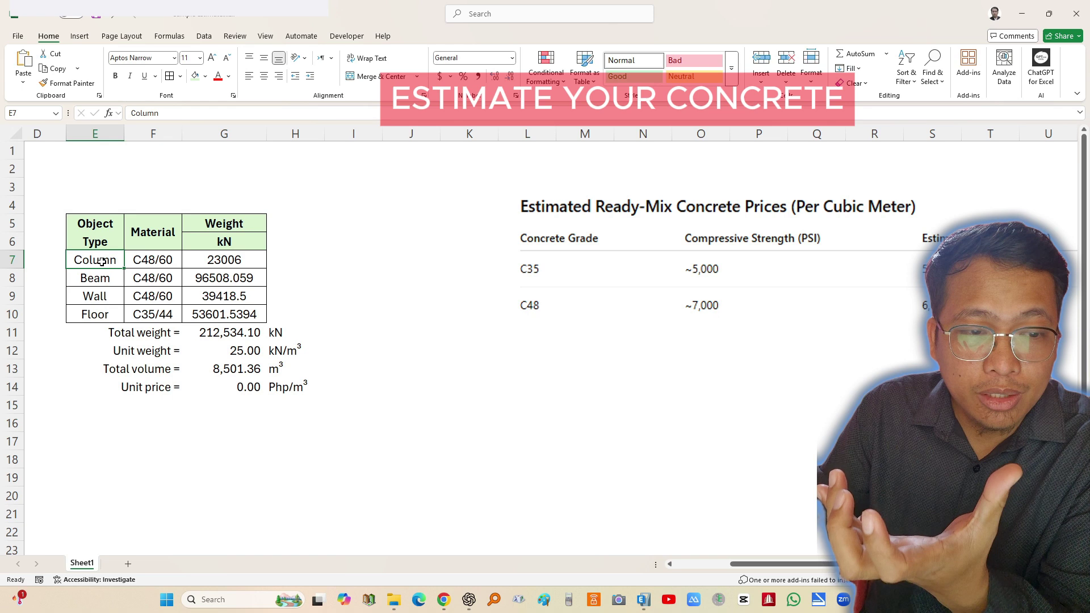
left_click(395, 343)
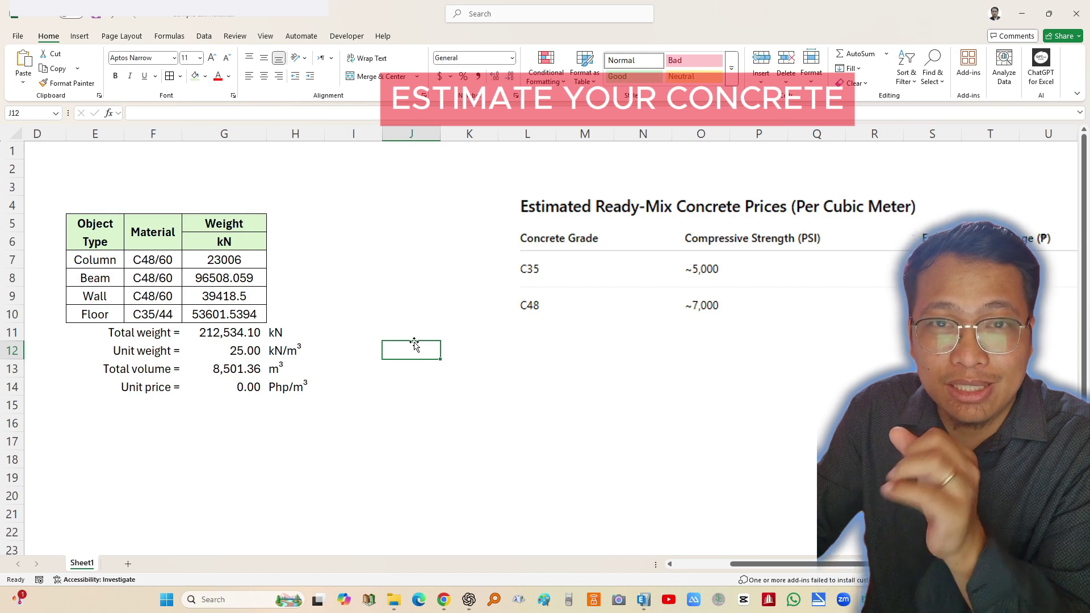
left_click(435, 404)
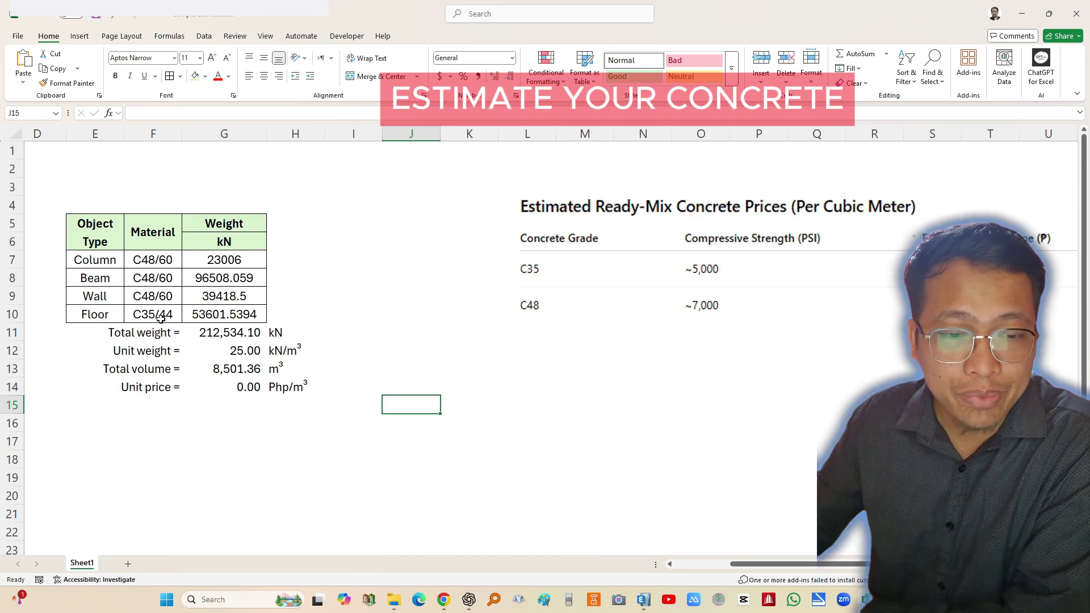
left_click(245, 387)
left_click(701, 422)
- Shift the price table picture closer to the weight table, starting at about column J, so its price ranges can be read
left_click_drag(931, 273, 858, 286)
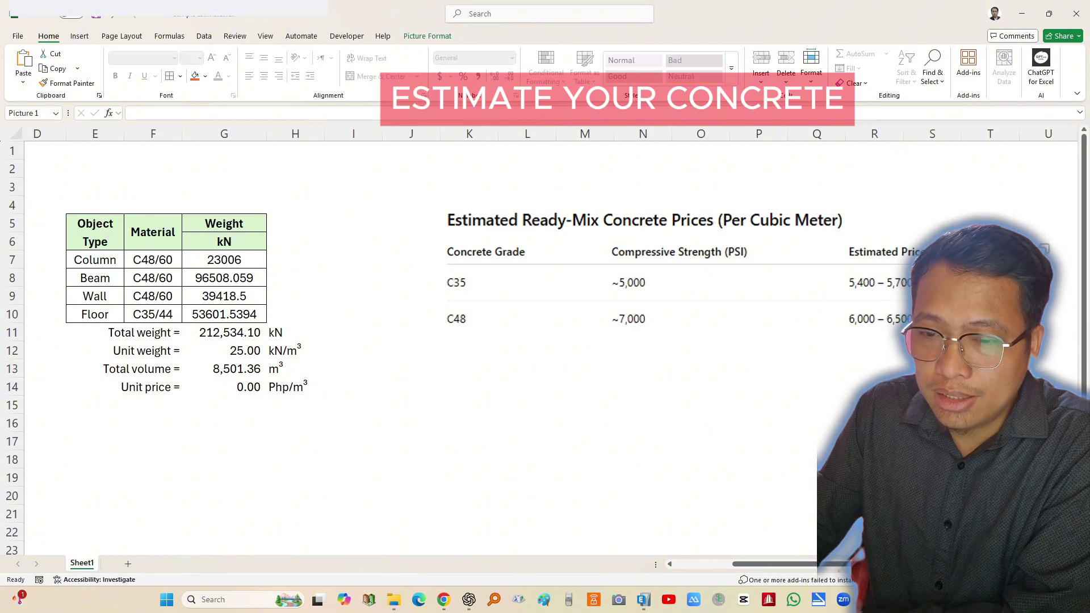
left_click(931, 386)
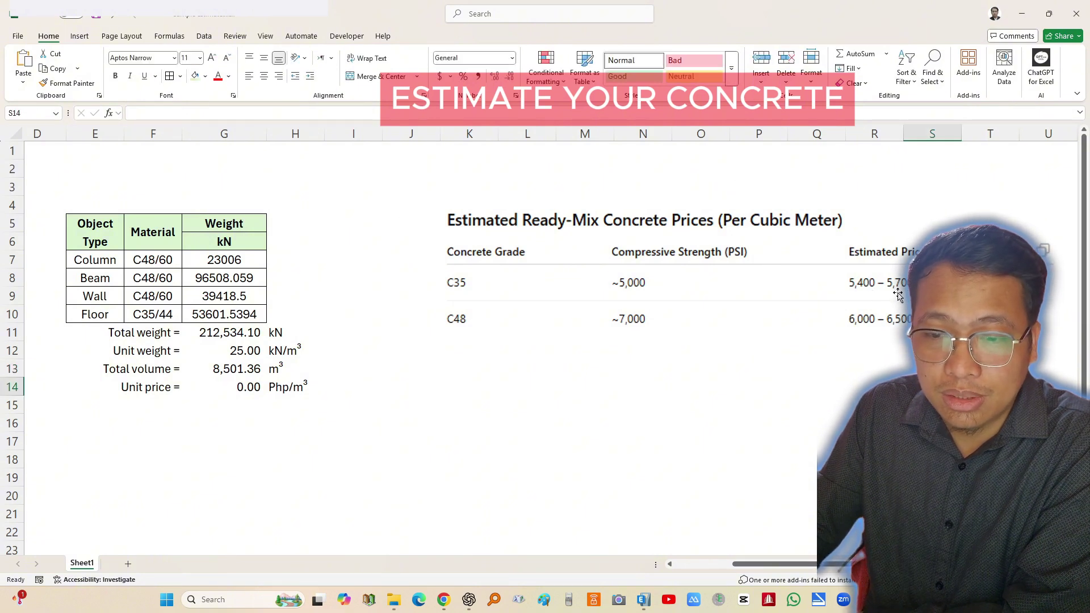
left_click(909, 331)
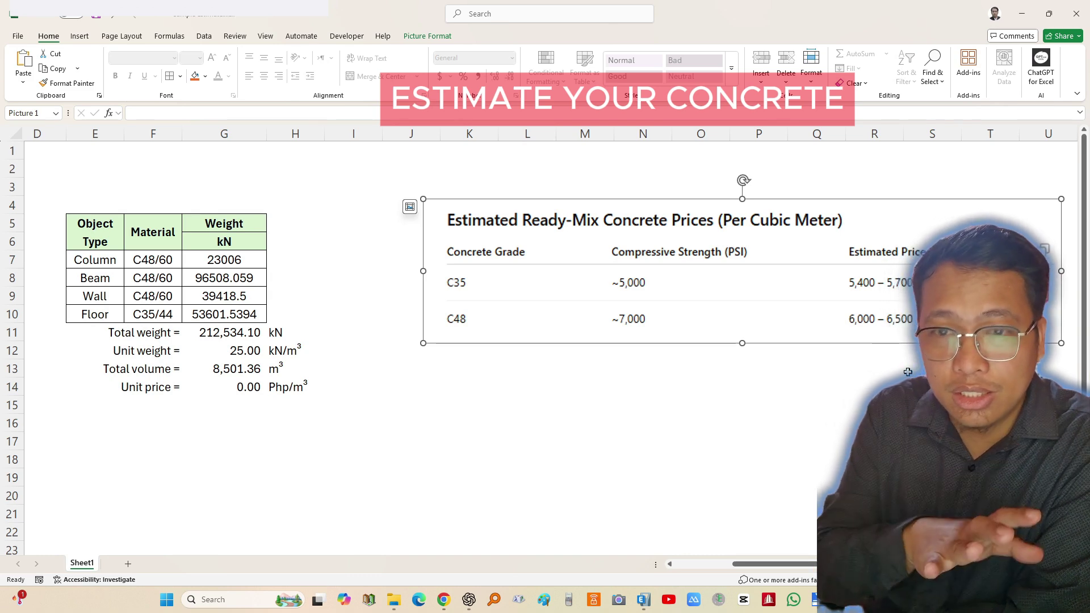
left_click(723, 403)
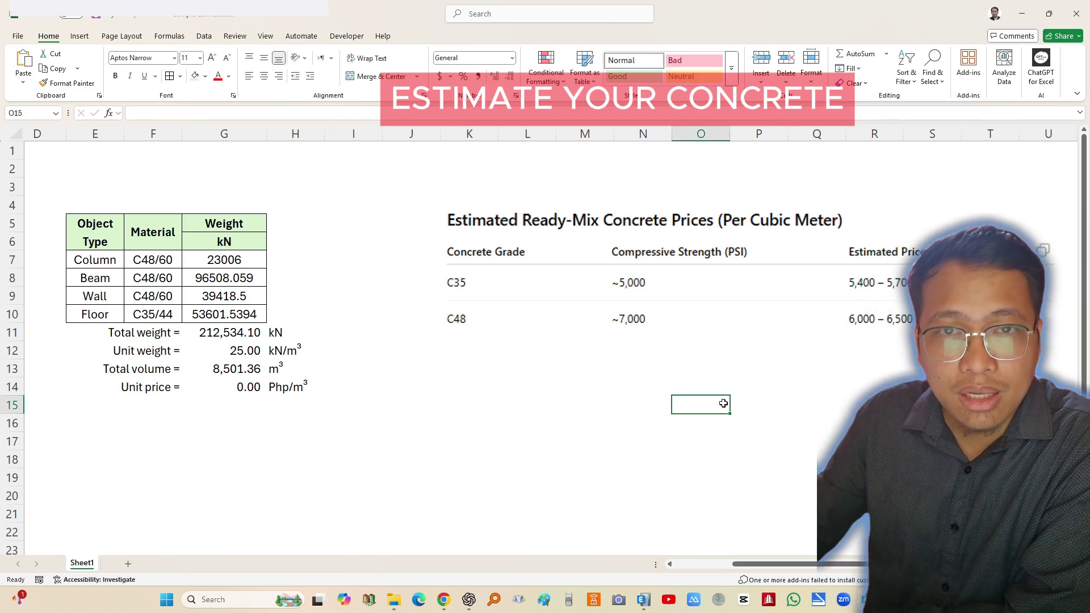
left_click(413, 351)
left_click(704, 437)
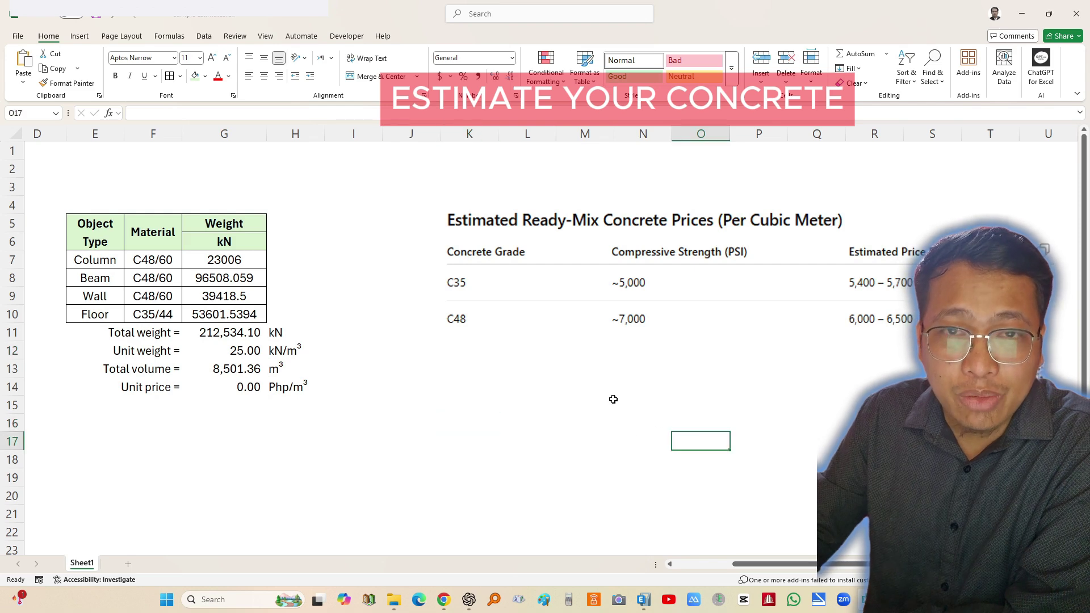
left_click_drag(634, 323, 599, 330)
left_click(579, 440)
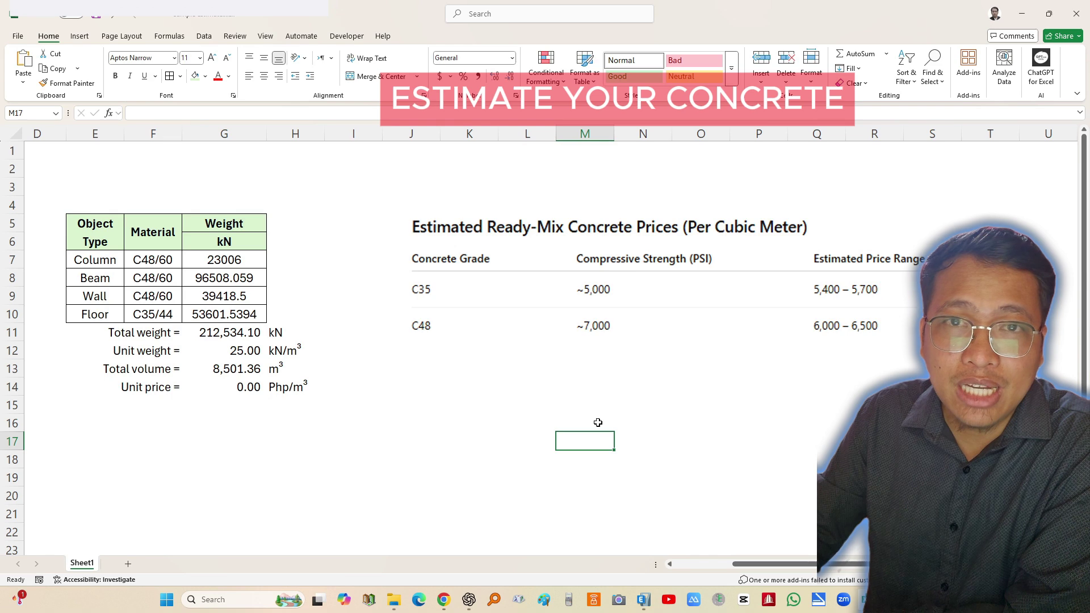
left_click(424, 446)
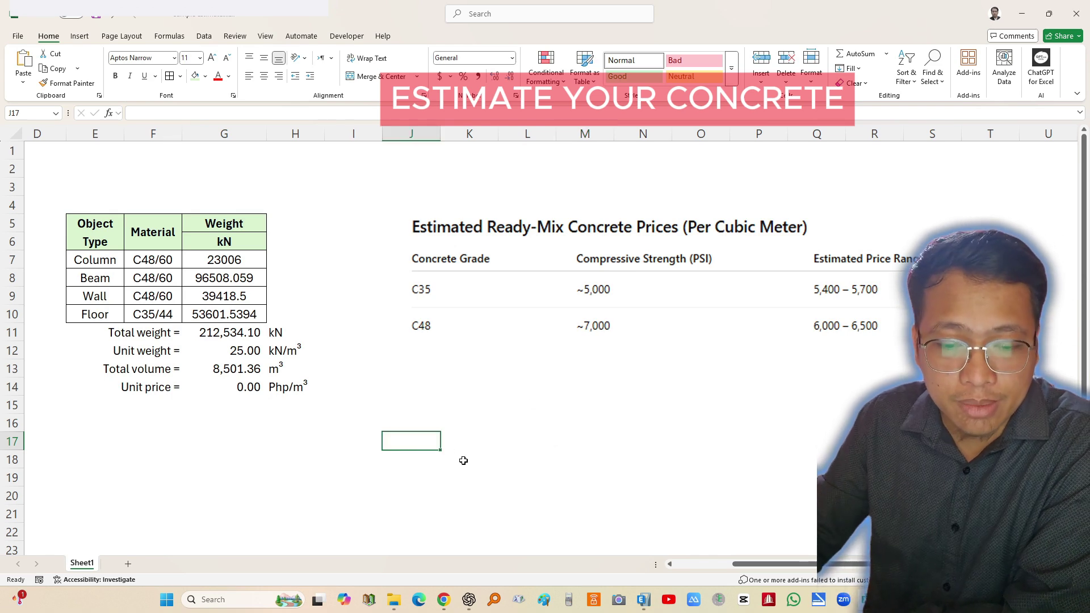
- Replace the unit price in cell G14 with the average of the C48 price range, using +0.5*(6000+6500)
left_click(568, 599)
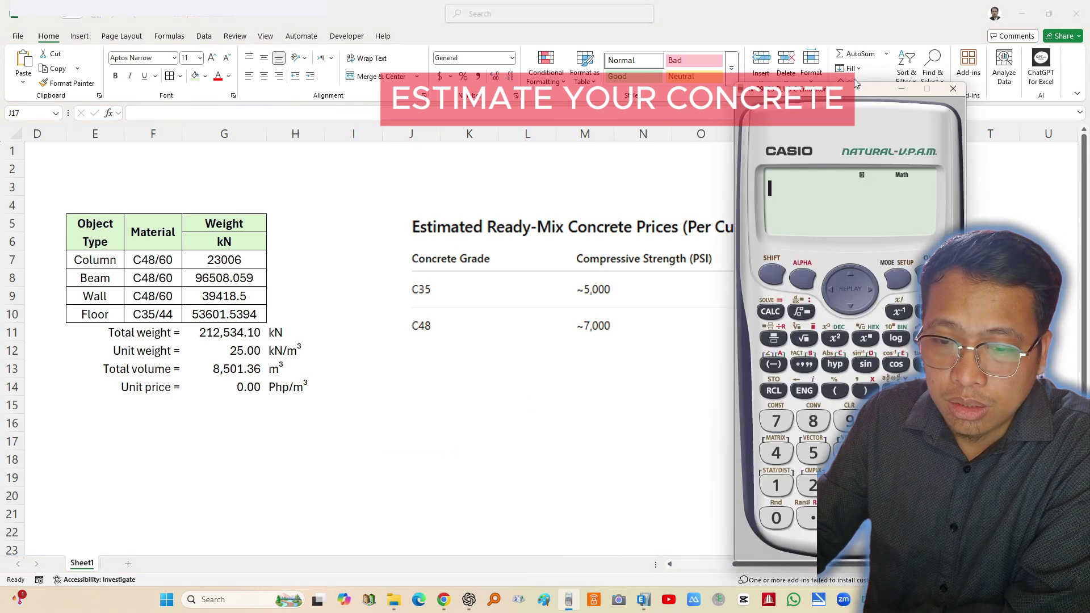
left_click(953, 88)
left_click(224, 389)
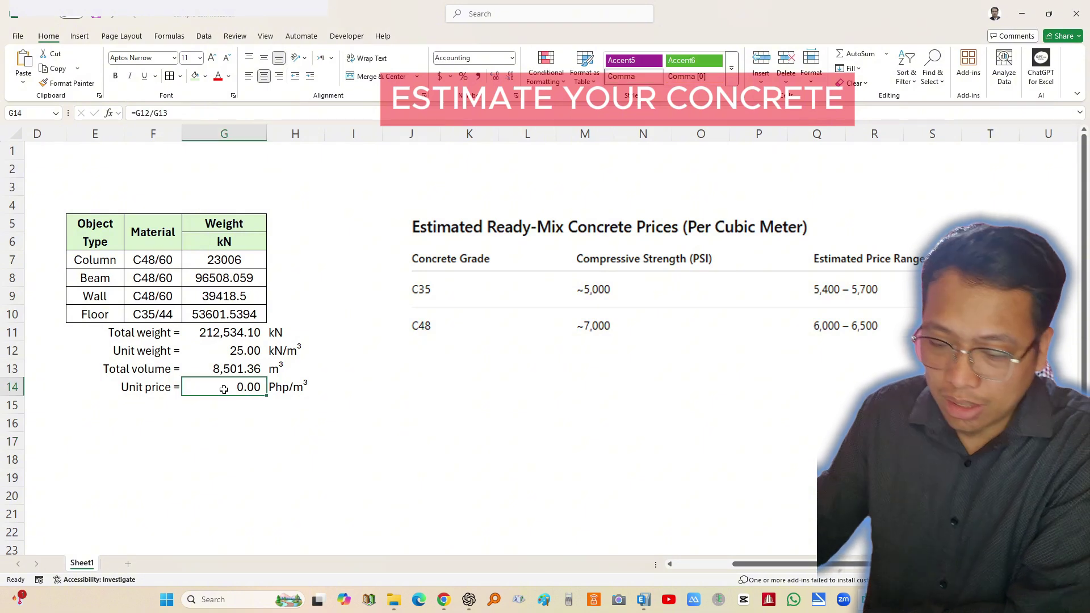
type("+0.5*(")
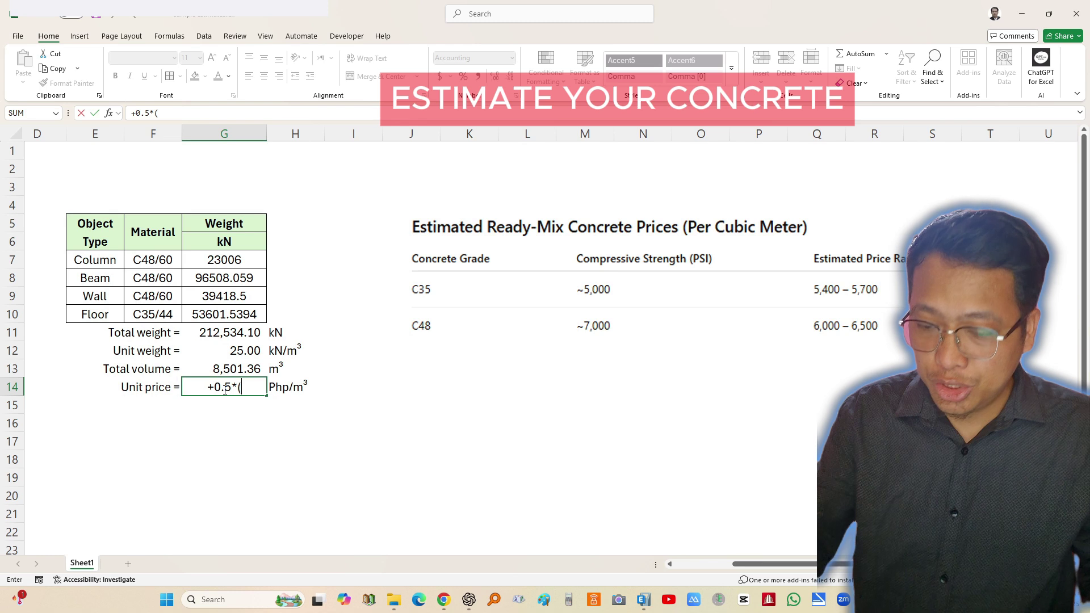
type("6000")
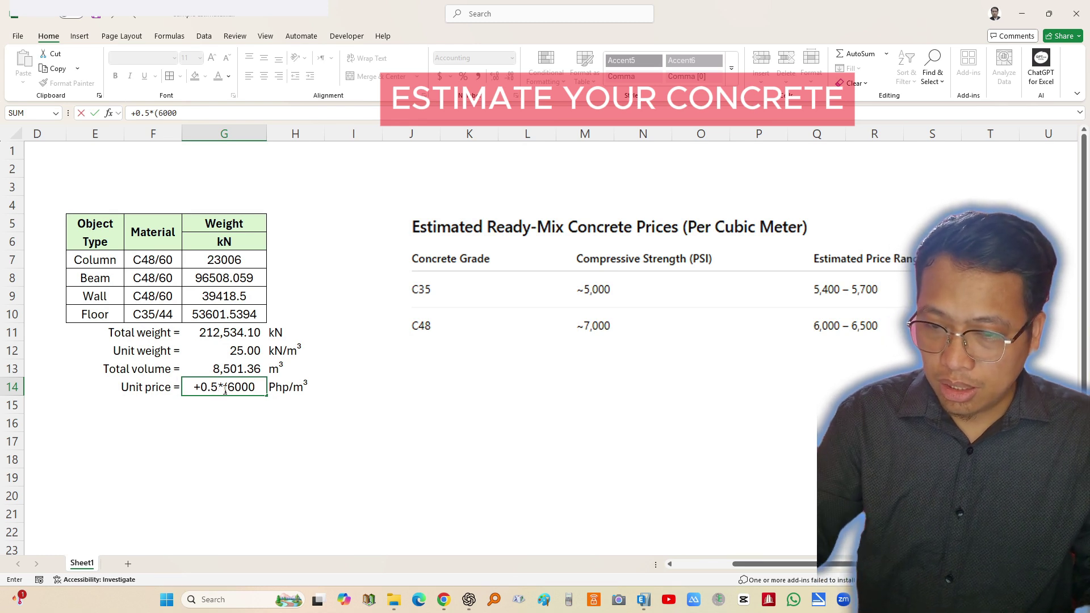
type("+6500")
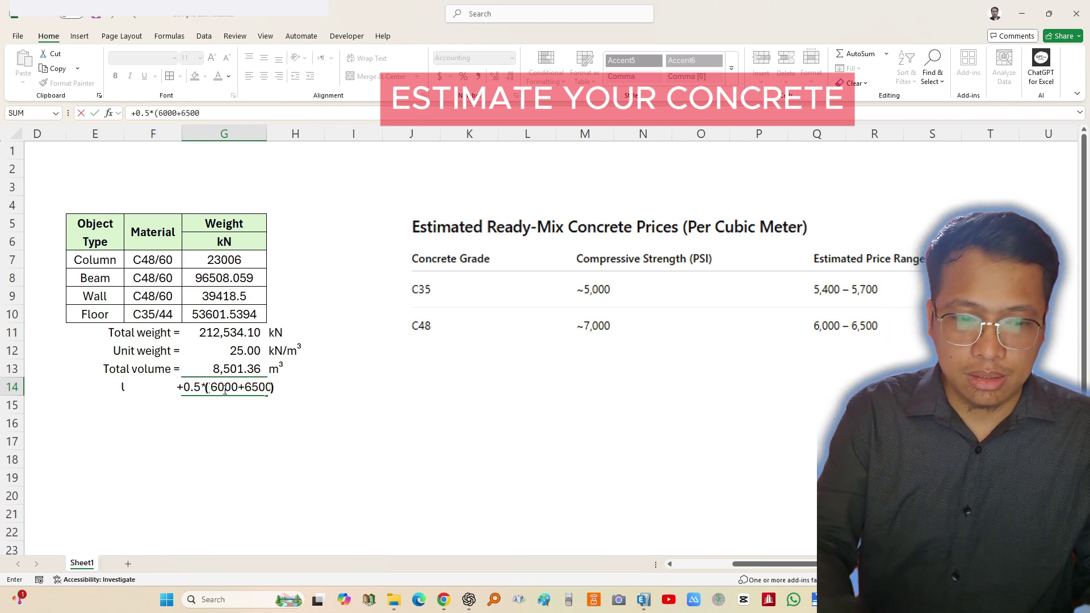
type(")")
key("Return")
left_click(423, 436)
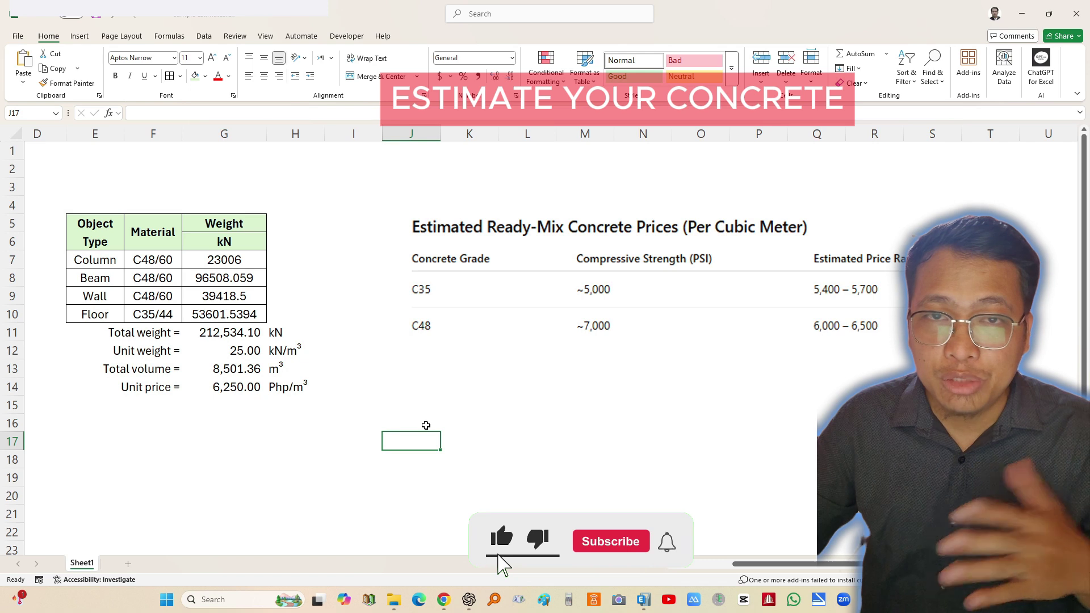
- Duplicate the unit price row F14:H14 into row 15
left_click(565, 408)
left_click(147, 388)
key("shift+Right")
key("shift+Right")
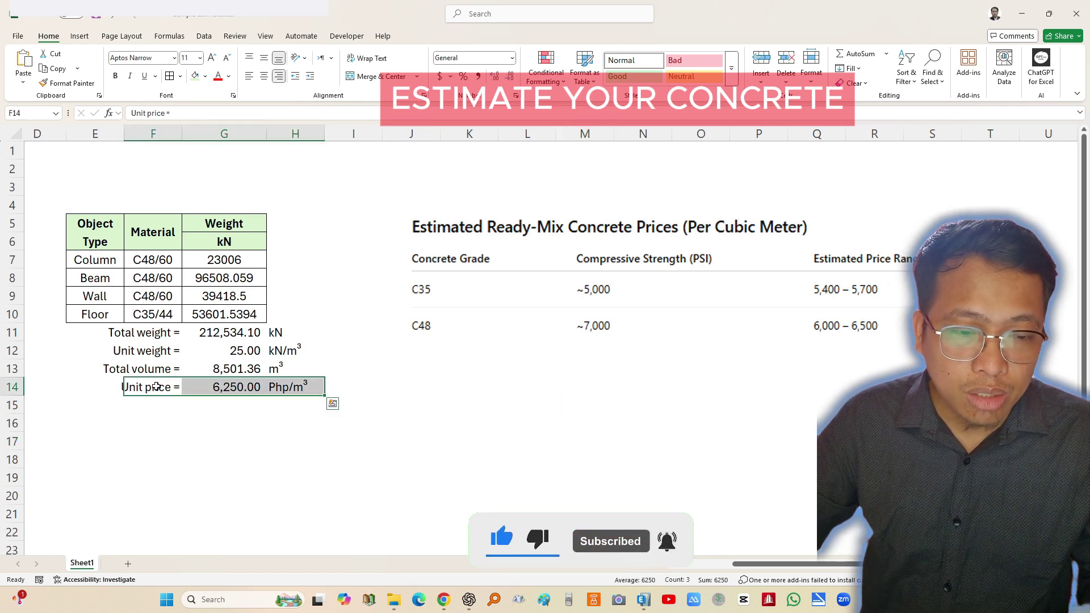
key("ctrl+c")
left_click(161, 405)
key("ctrl+v")
key("Escape")
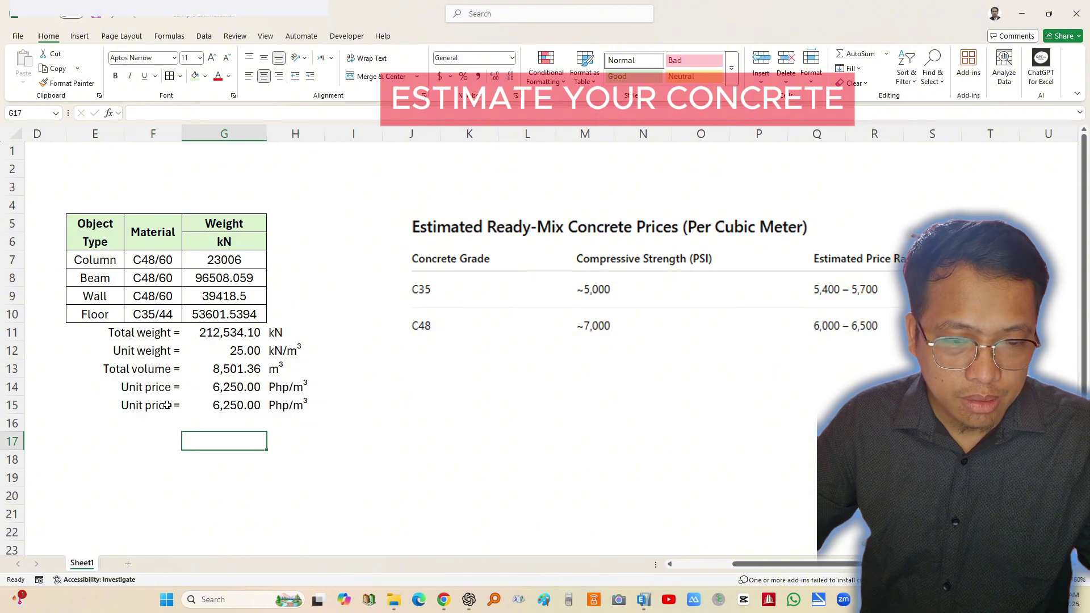
- Change the label in F15 to "Total price =" and the unit in H15 to Php
left_click(168, 404)
type("Total p")
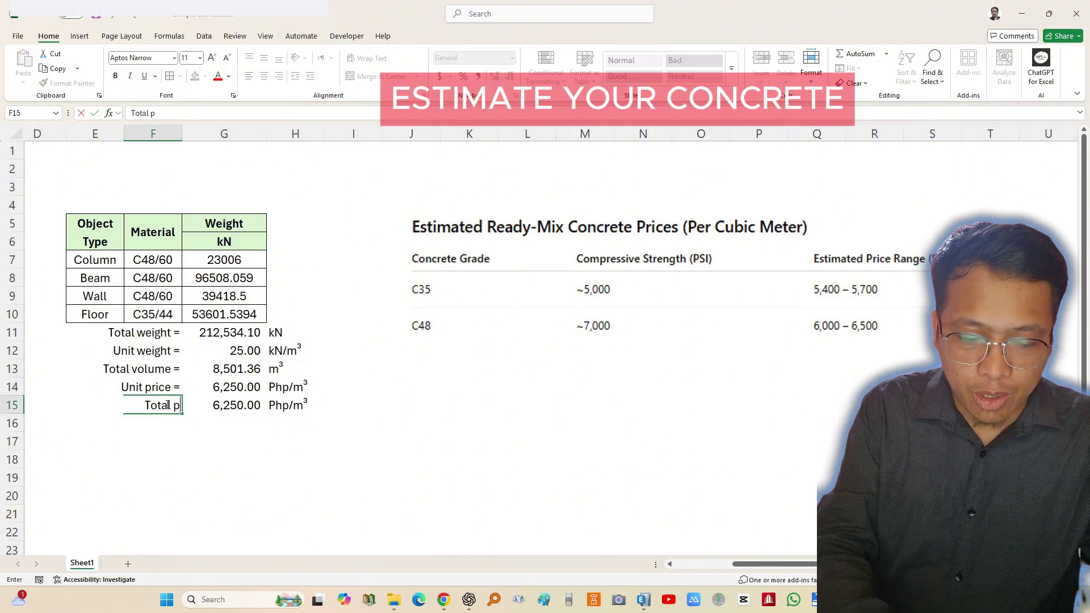
type("rice =")
key("Return")
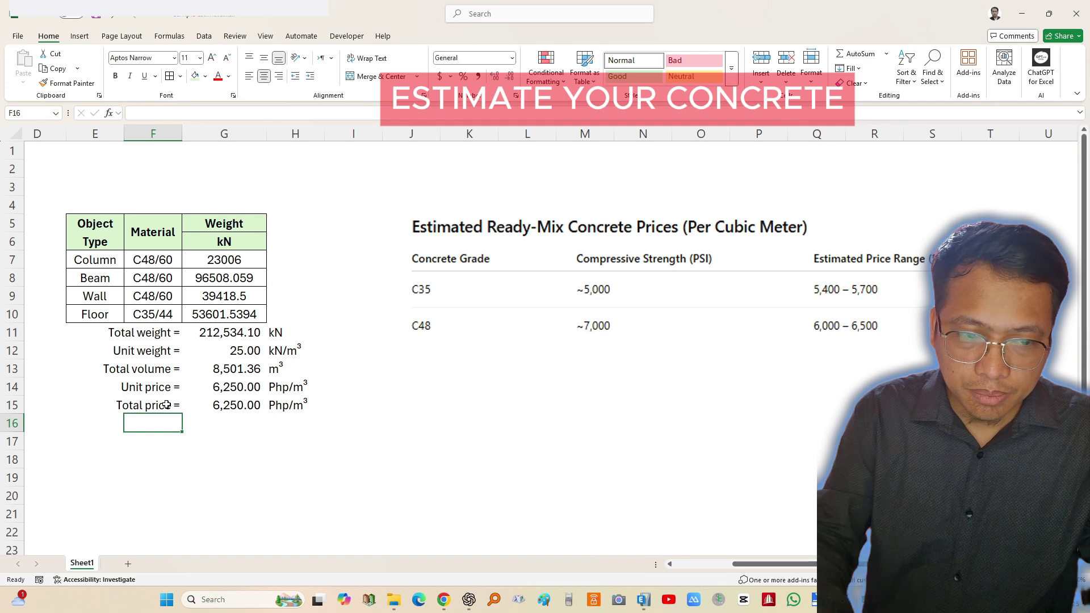
left_click(278, 404)
type("Php")
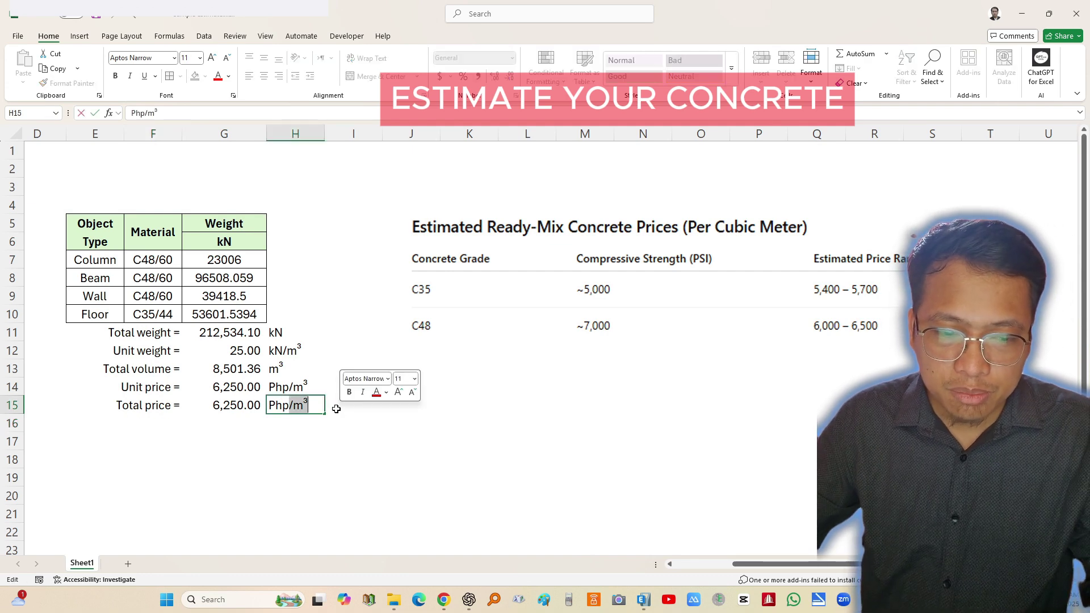
key("Return")
- Calculate the total price in G15 by multiplying total volume by unit price with +G13*G14
left_click(245, 403)
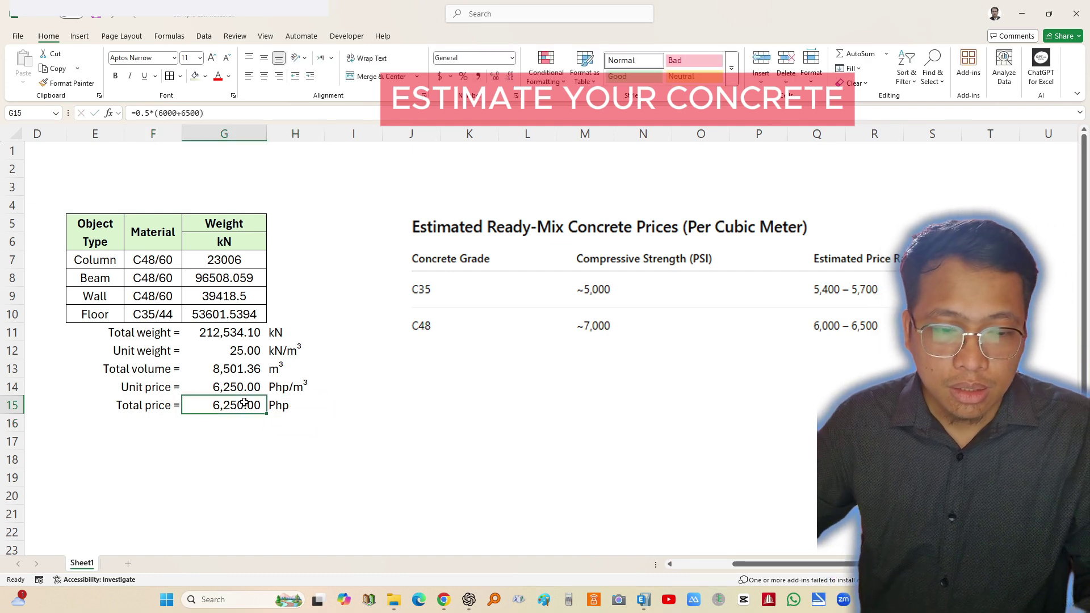
type("+")
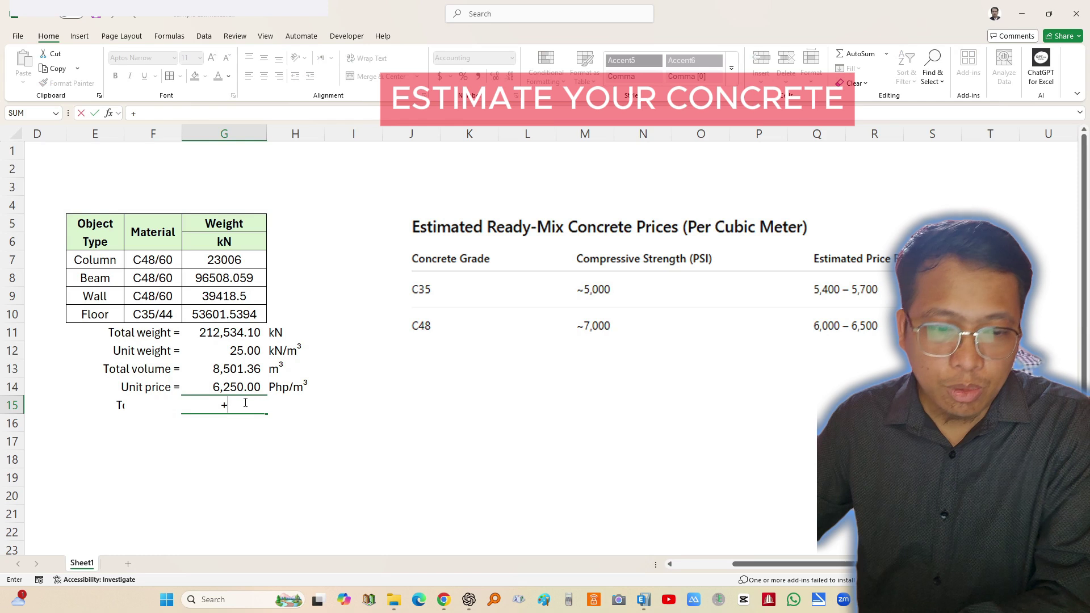
left_click(245, 371)
type("*")
left_click(232, 387)
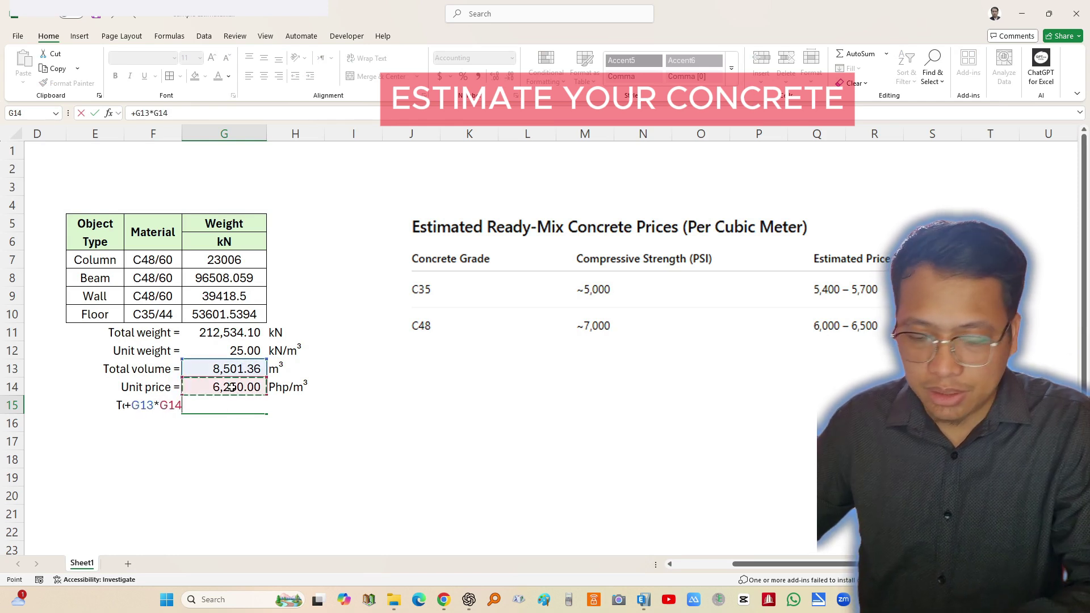
key("Return")
left_click(352, 454)
- Format the total price row F15:H15 in bold red text
left_click(242, 405)
left_click_drag(160, 406, 283, 408)
scroll(151, 377, "up", 2)
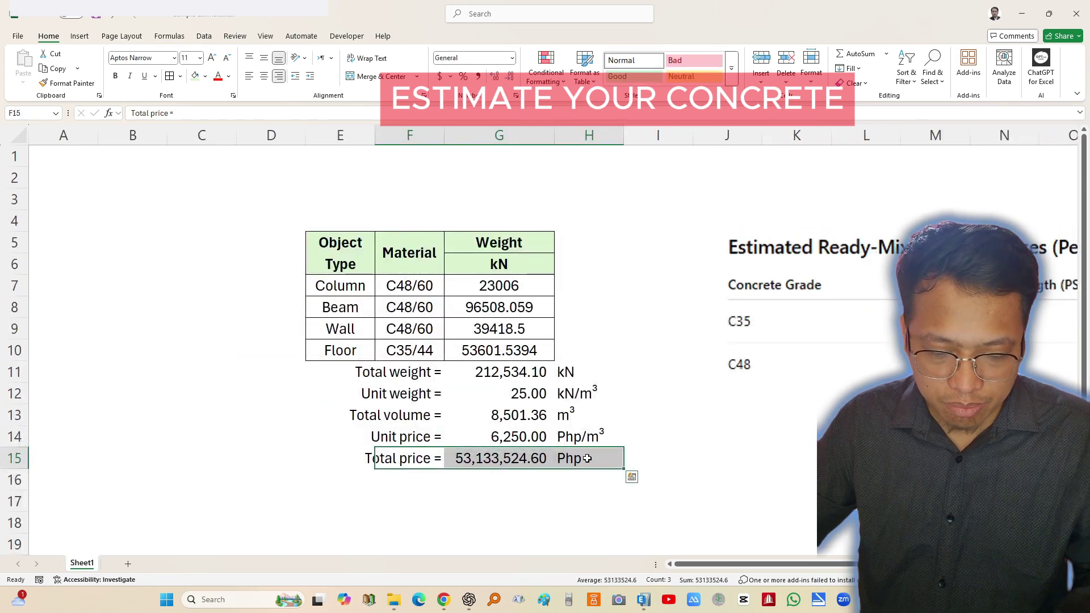
key("ctrl+b")
left_click(218, 76)
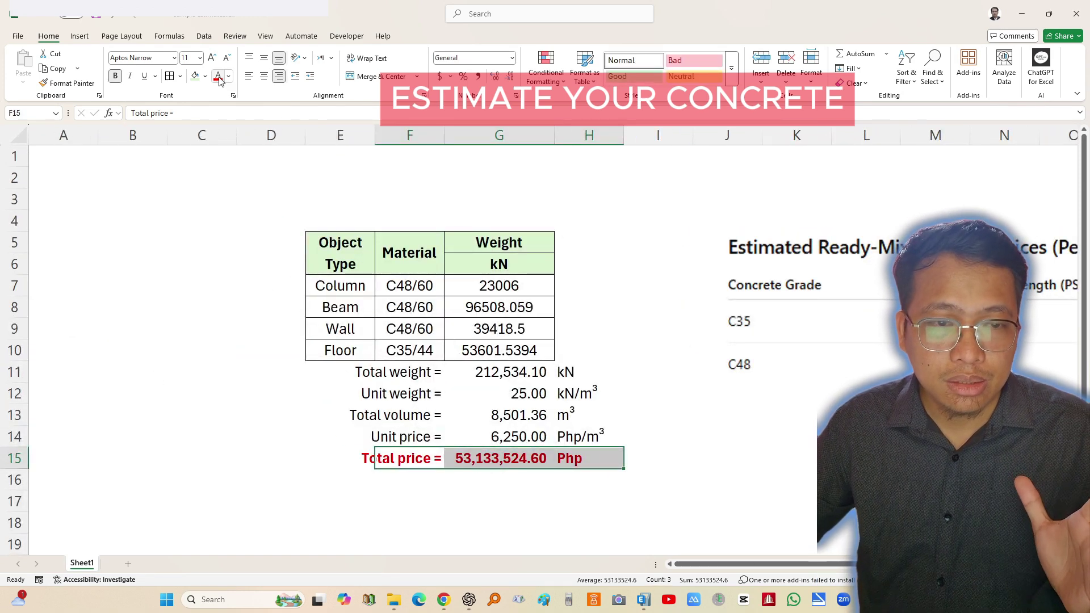
left_click(698, 436)
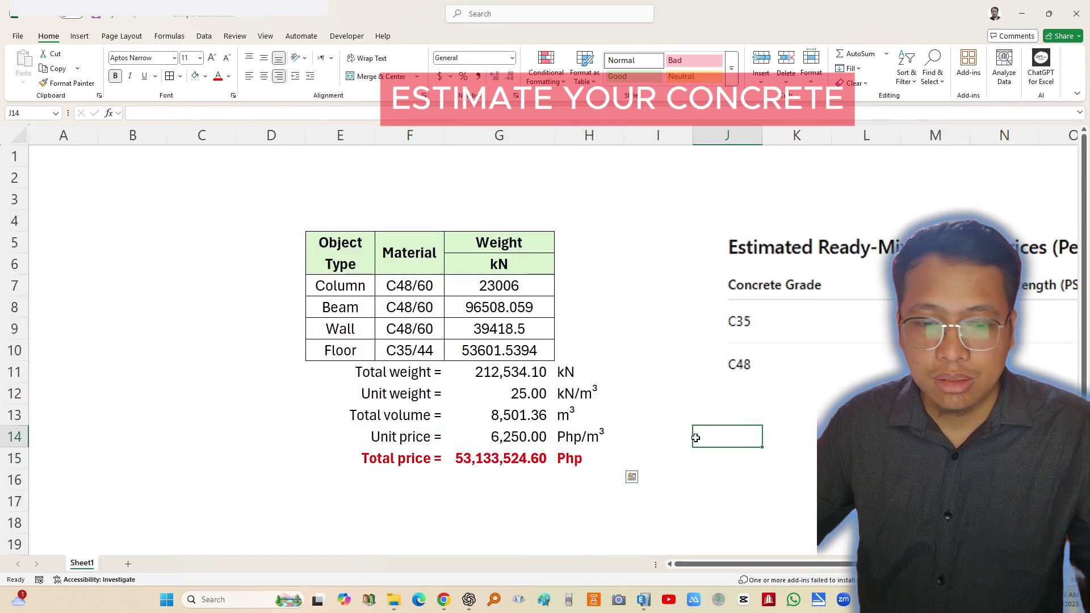
left_click(783, 440)
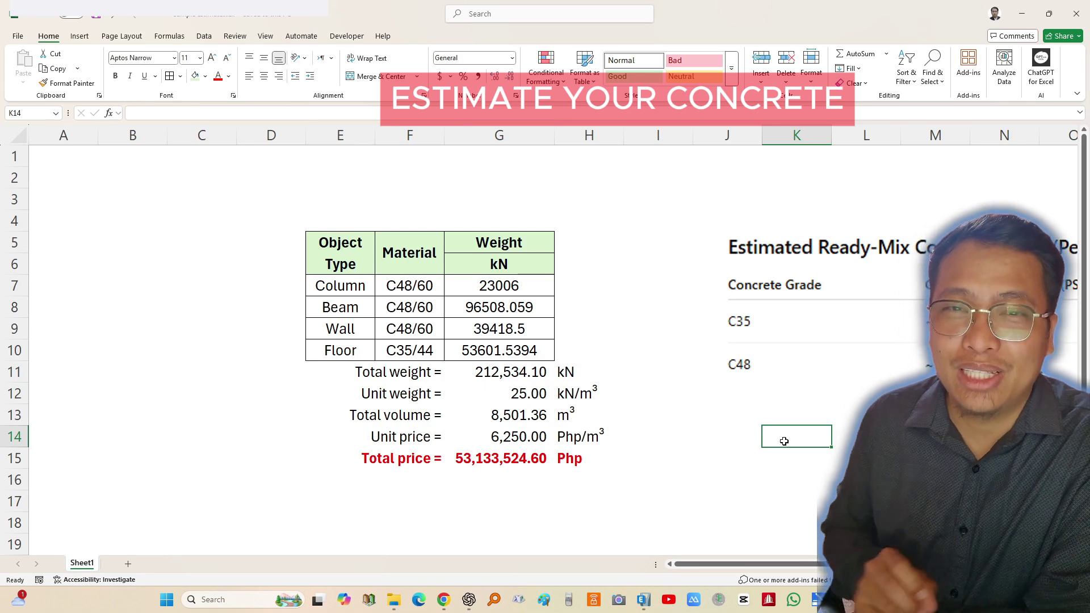
key("Right")
key("Right")
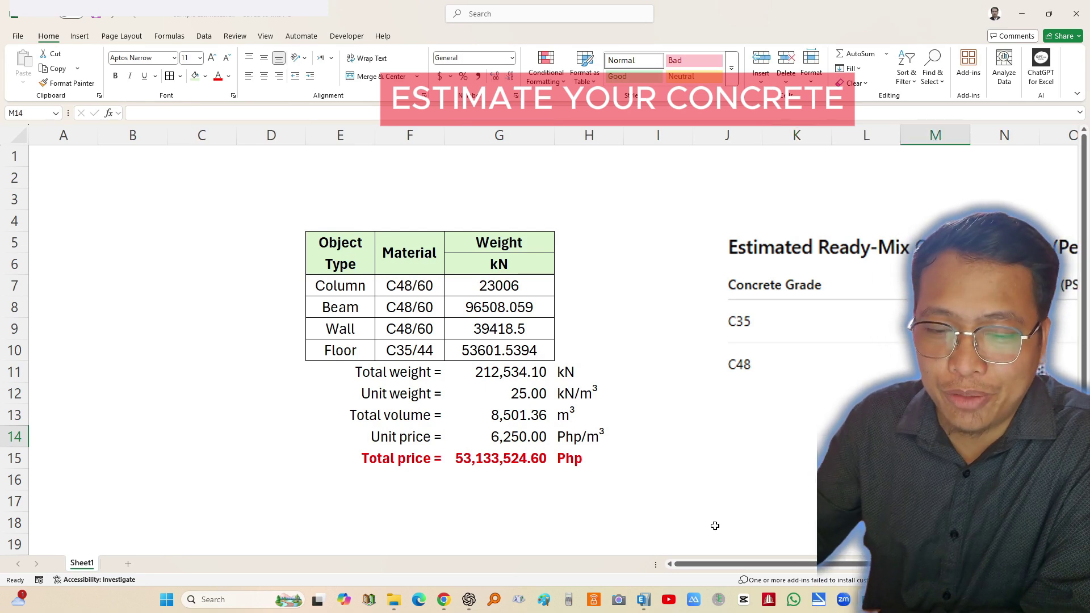
- Move the concrete price table picture farther from the weight table, to start at about column L
mouse_move(644, 599)
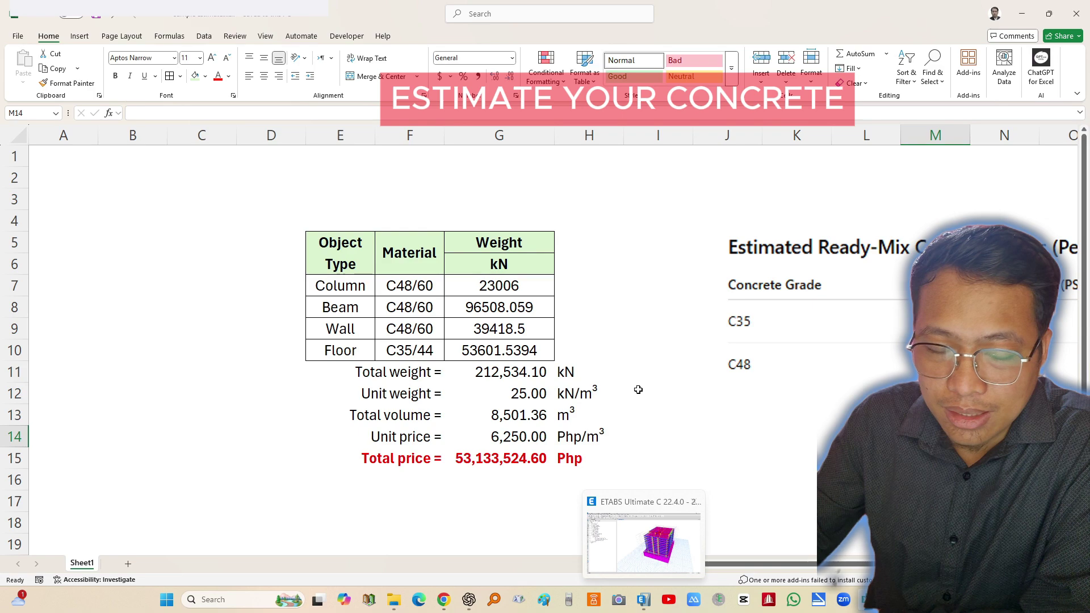
left_click_drag(638, 390, 647, 369)
left_click(652, 348)
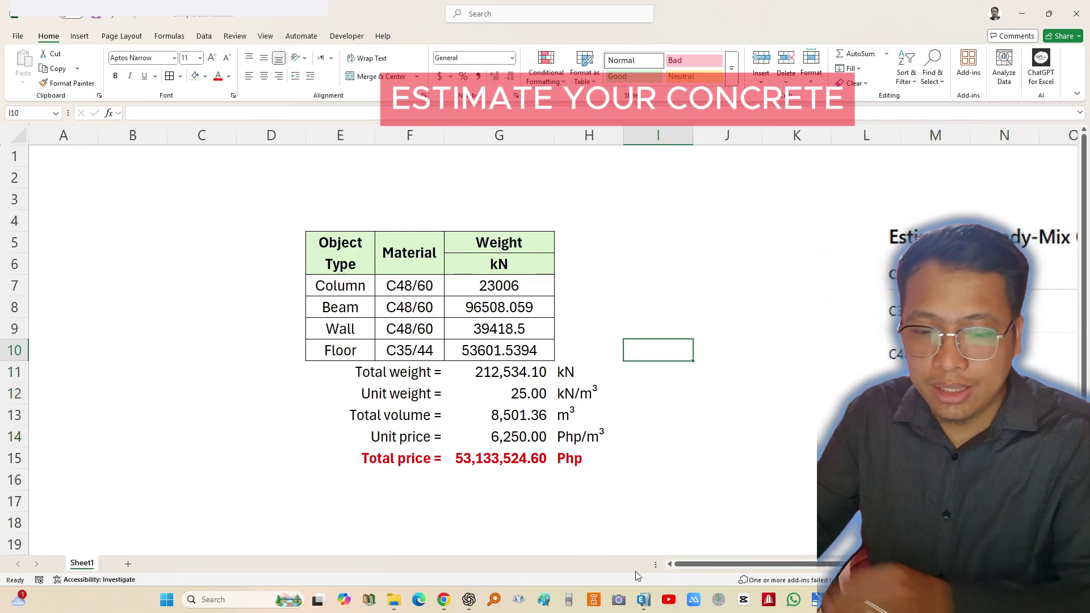
- Switch to ETABS and examine how the beams end at the faces of a perimeter column in the 3-D view
left_click(644, 600)
scroll(675, 267, "up", 5)
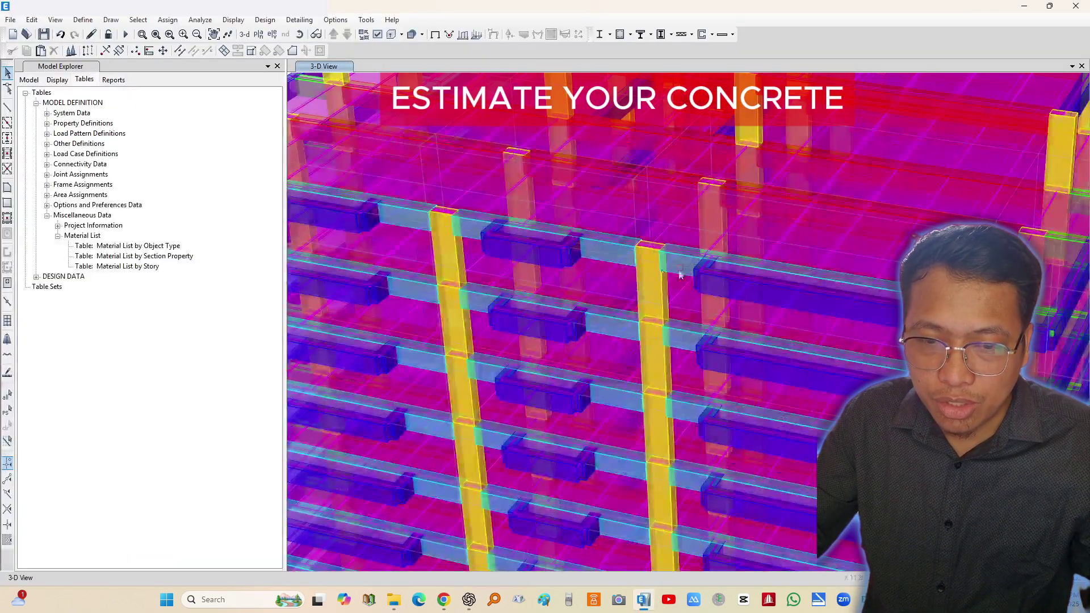
left_click_drag(679, 272, 659, 282)
scroll(611, 287, "up", 4)
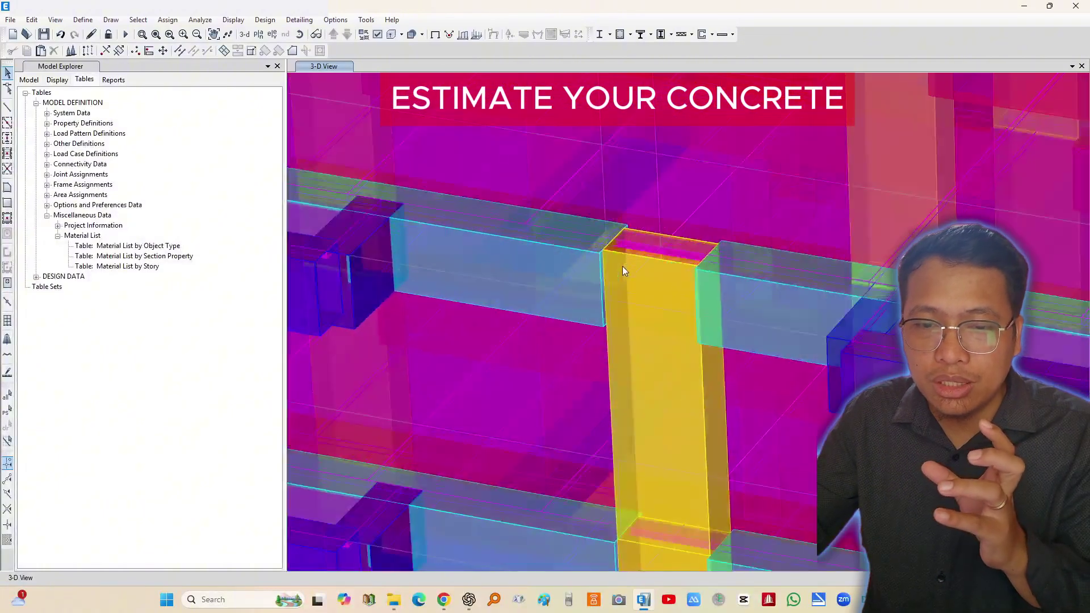
scroll(647, 284, "up", 3)
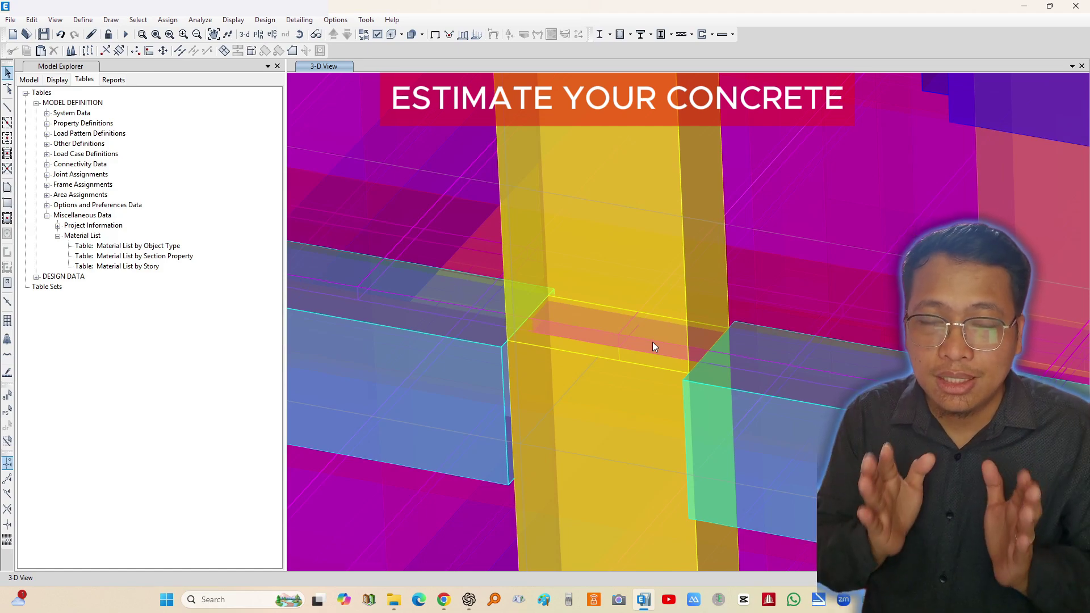
scroll(652, 342, "down", 6)
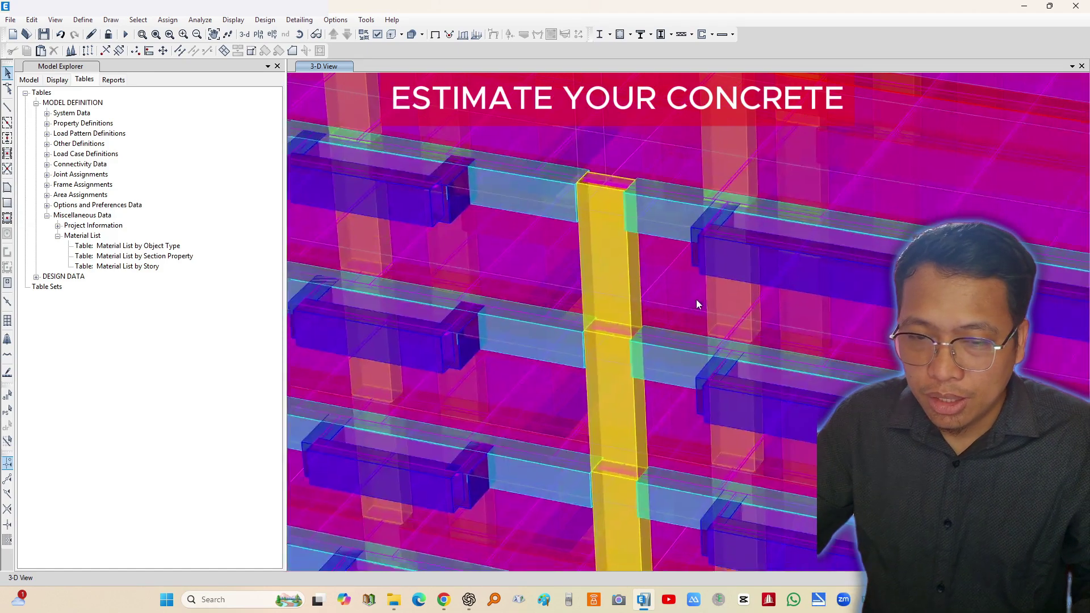
- Select the whole model and assign frame end length offsets with defined lengths of 0 mm at End-I and End-J and rigid-zone factor 0
scroll(674, 280, "down", 5)
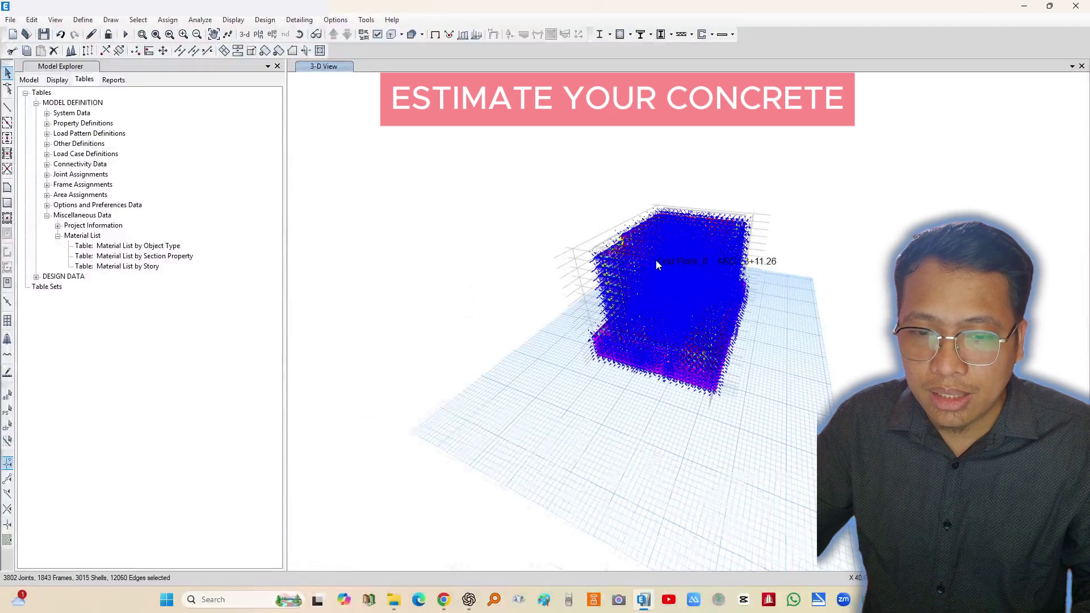
scroll(670, 272, "up", 5)
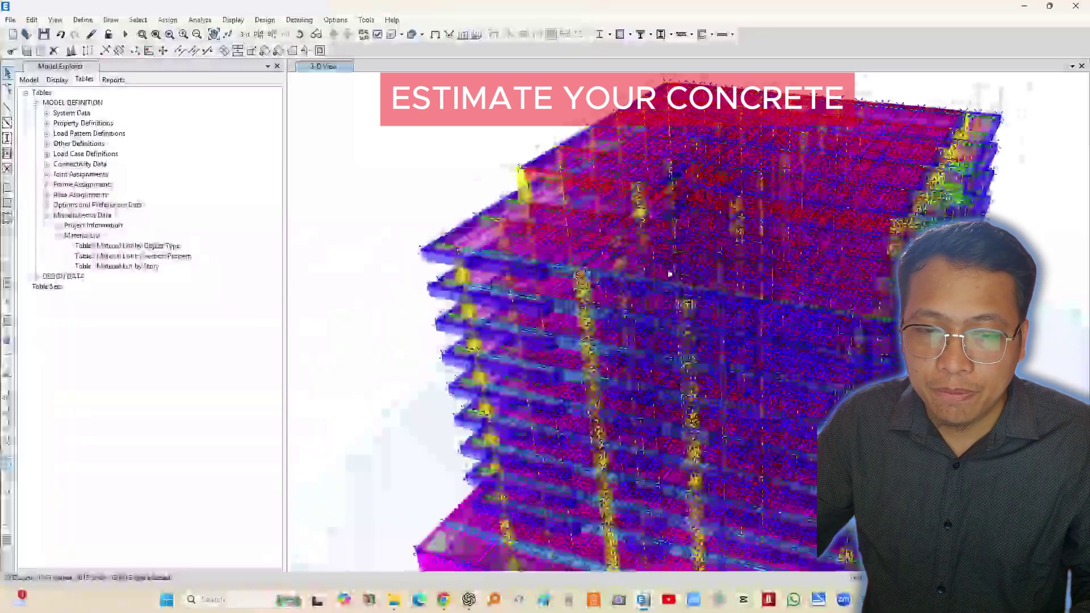
left_click(167, 19)
mouse_move(219, 49)
left_click(421, 97)
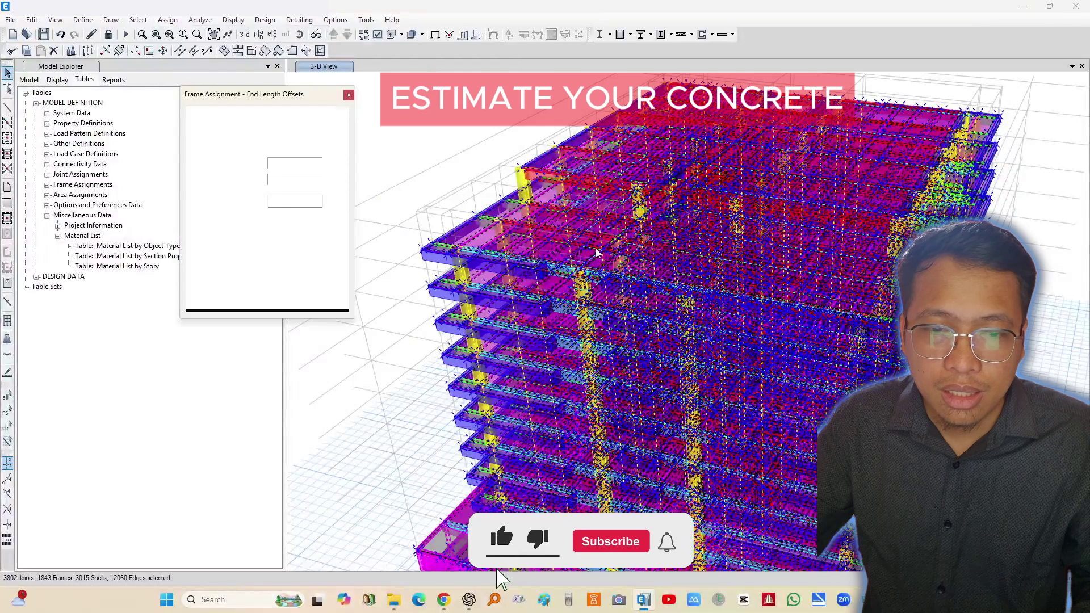
left_click(210, 150)
left_click(316, 296)
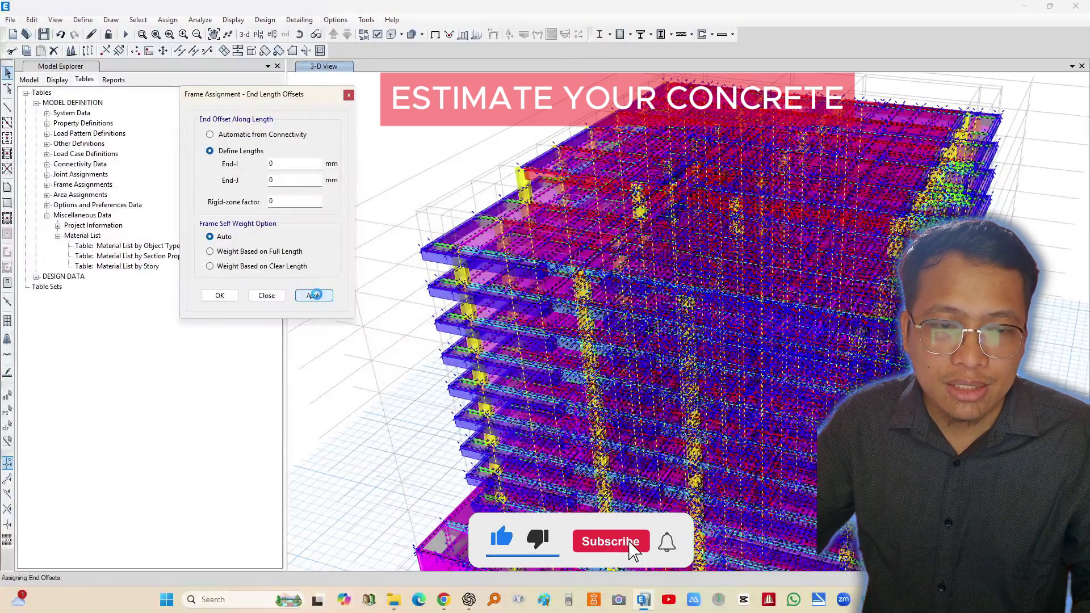
left_click(267, 296)
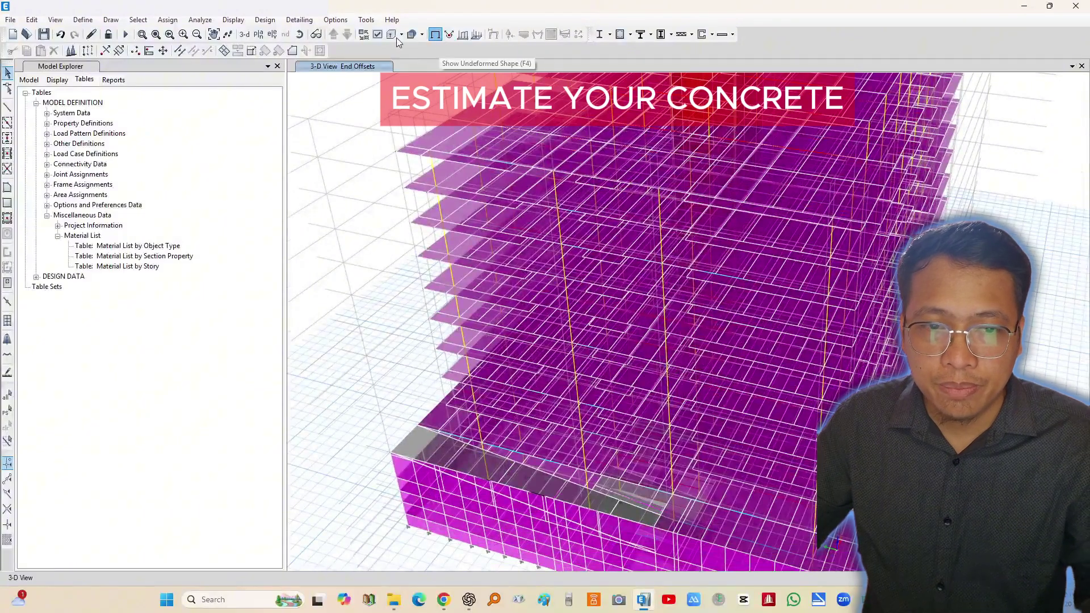
- Return to the undeformed shape display and examine the beam-column joints up close
left_click(435, 35)
scroll(661, 310, "up", 4)
scroll(660, 309, "up", 3)
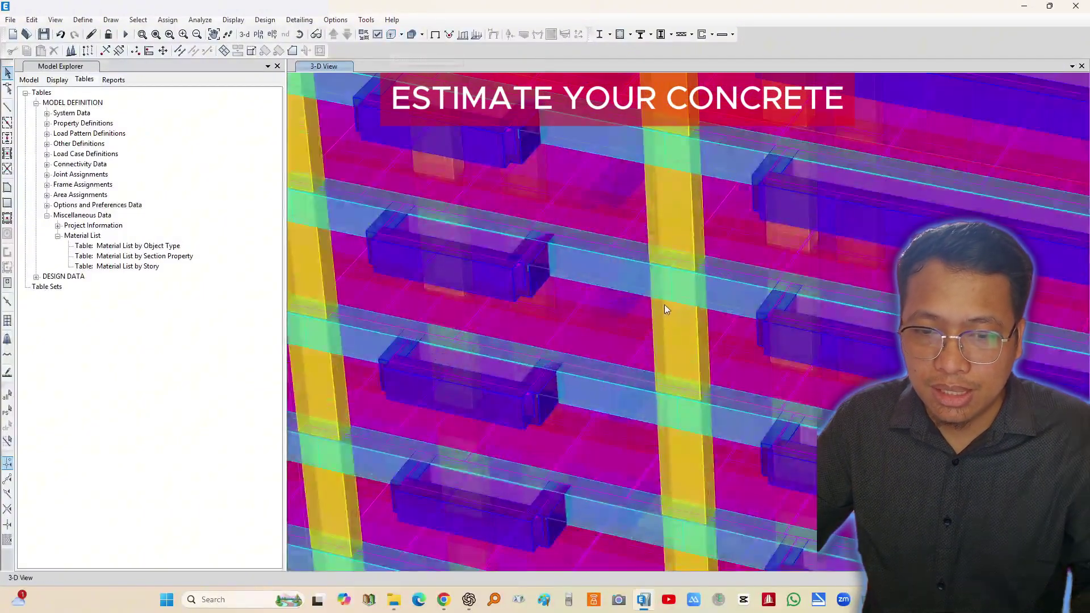
scroll(666, 295, "down", 7)
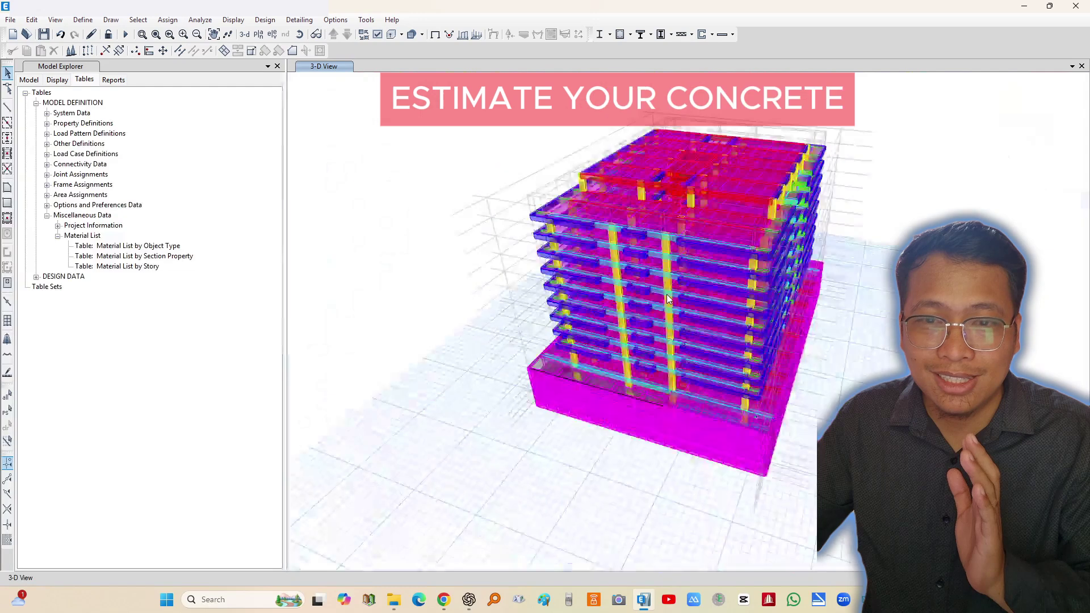
- Select the whole model and show the Material List by Object Type table
left_click_drag(463, 86, 463, 87)
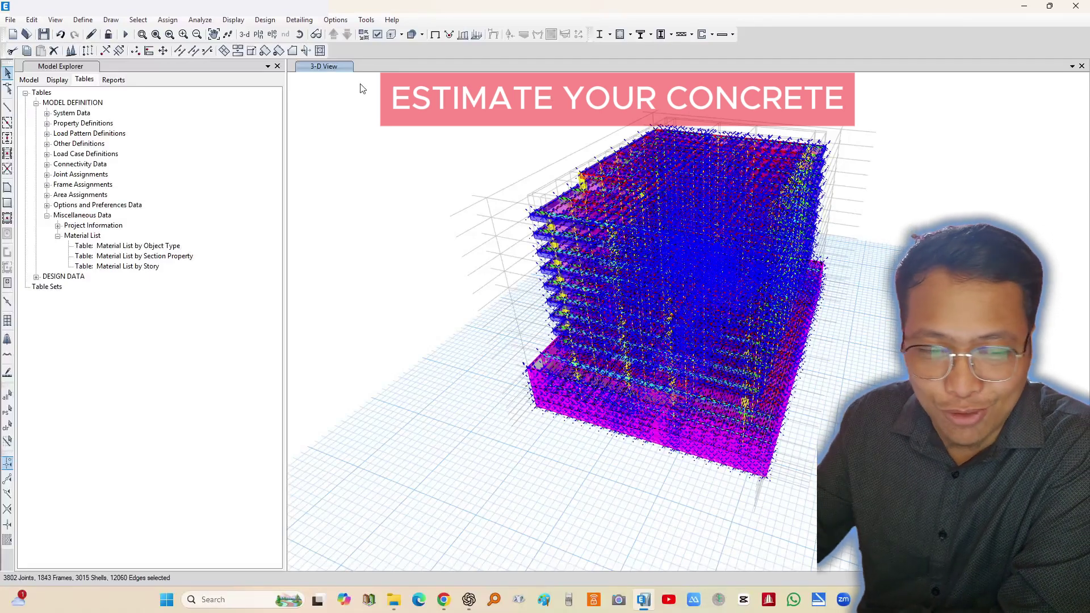
right_click(153, 250)
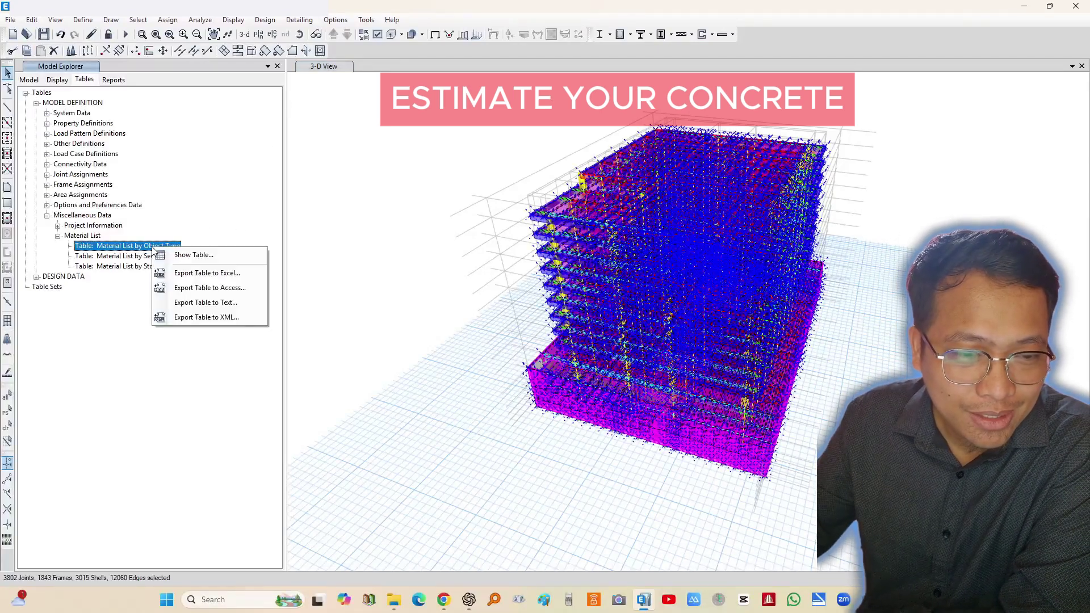
left_click(213, 247)
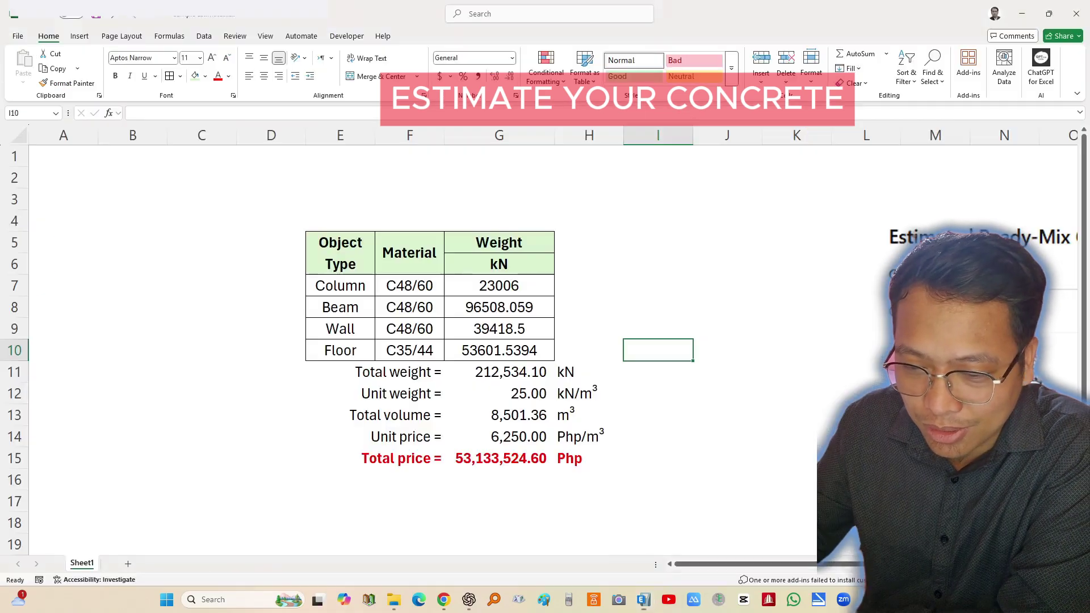
- In Excel, insert a copy of the estimate columns E:H at column J
left_click(658, 259)
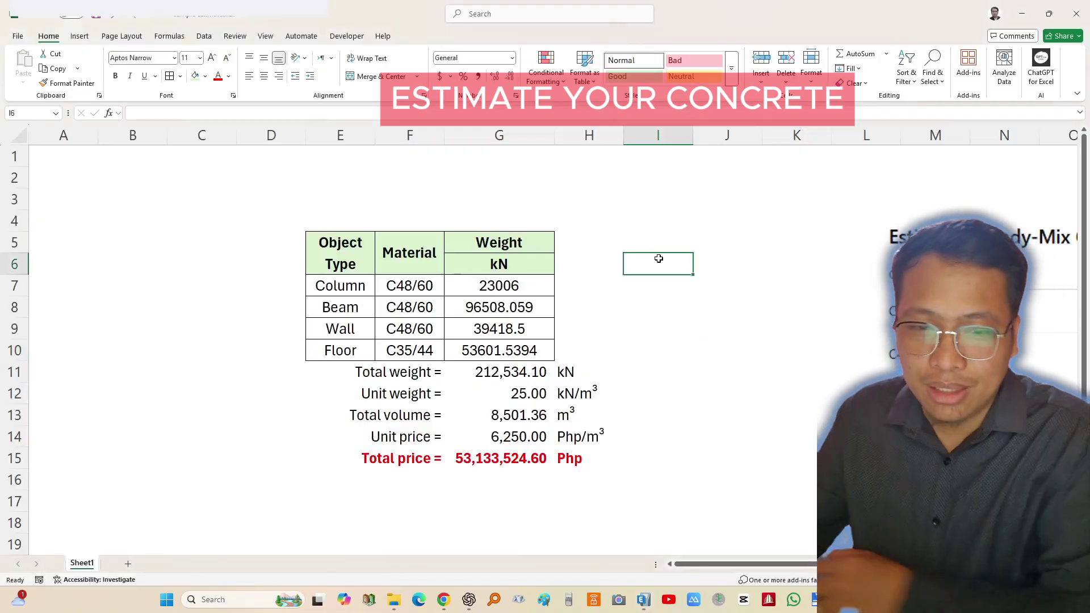
left_click_drag(568, 136, 340, 136)
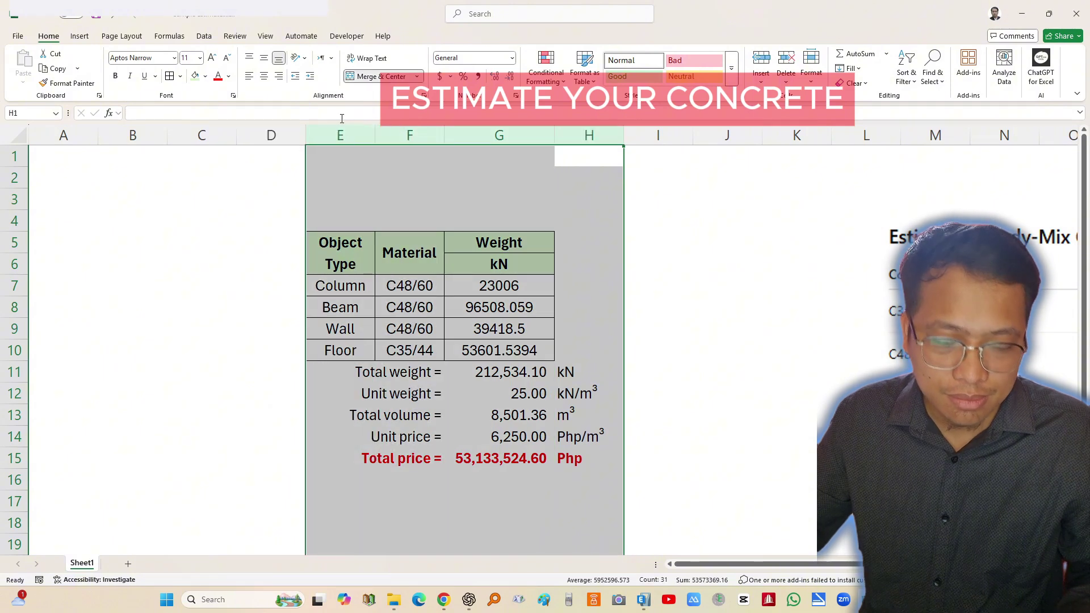
key("ctrl+c")
left_click(729, 135)
right_click(730, 136)
left_click(783, 248)
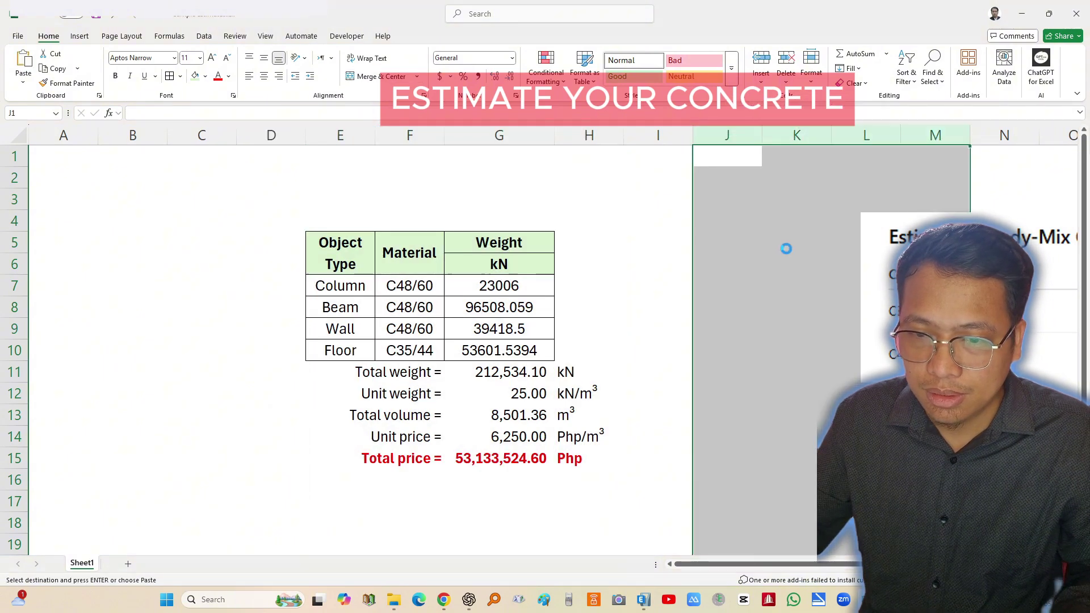
left_click(976, 328)
key("Escape")
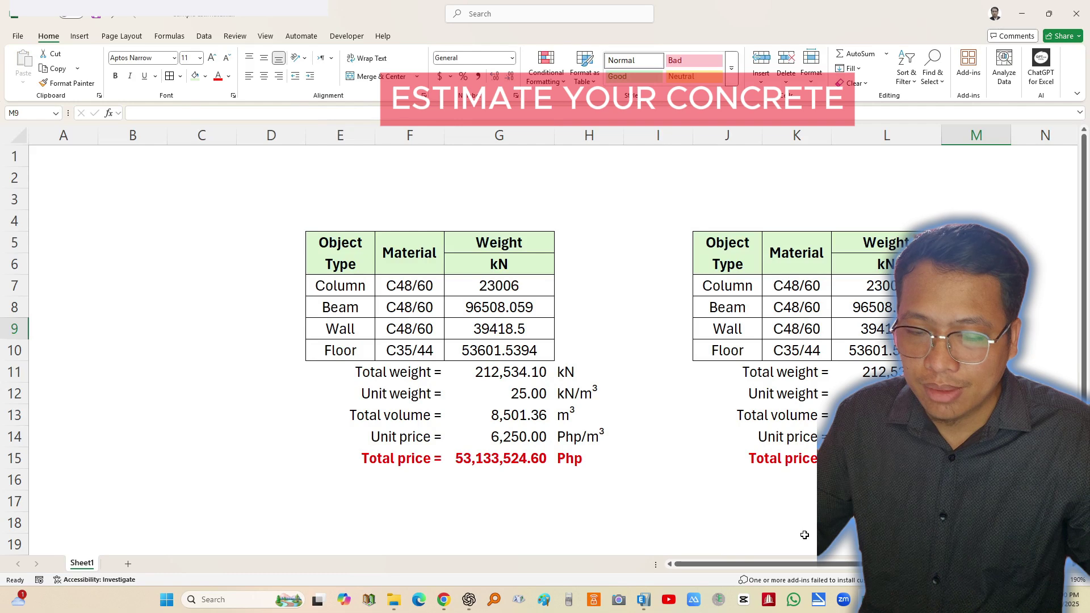
- Copy the Material List by Object Type table from ETABS and try to paste it at J5 in Excel
left_click(643, 599)
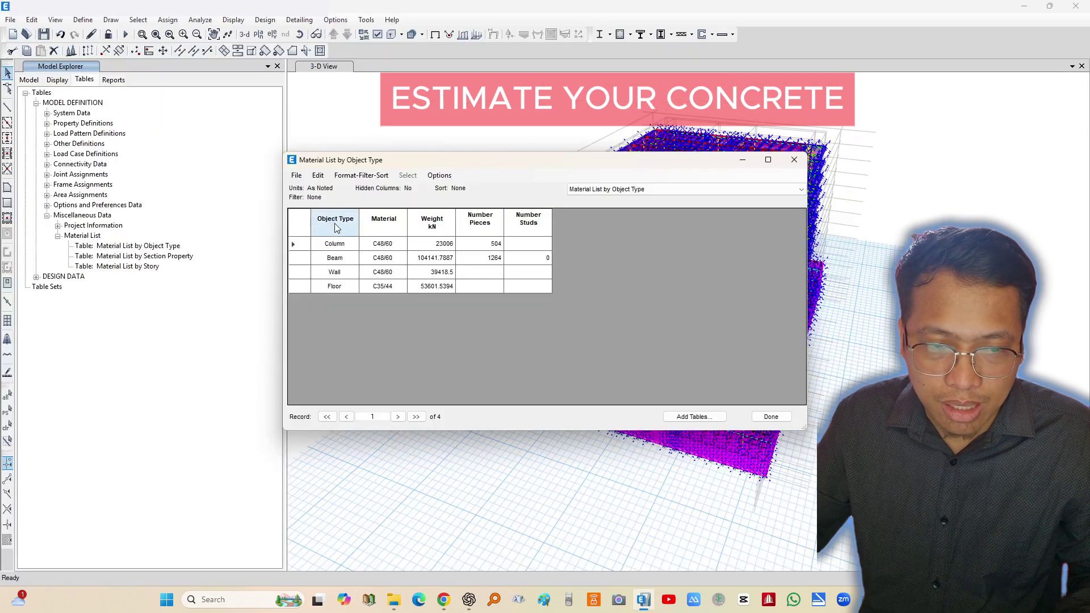
left_click_drag(335, 227, 421, 276)
key("alt+Tab")
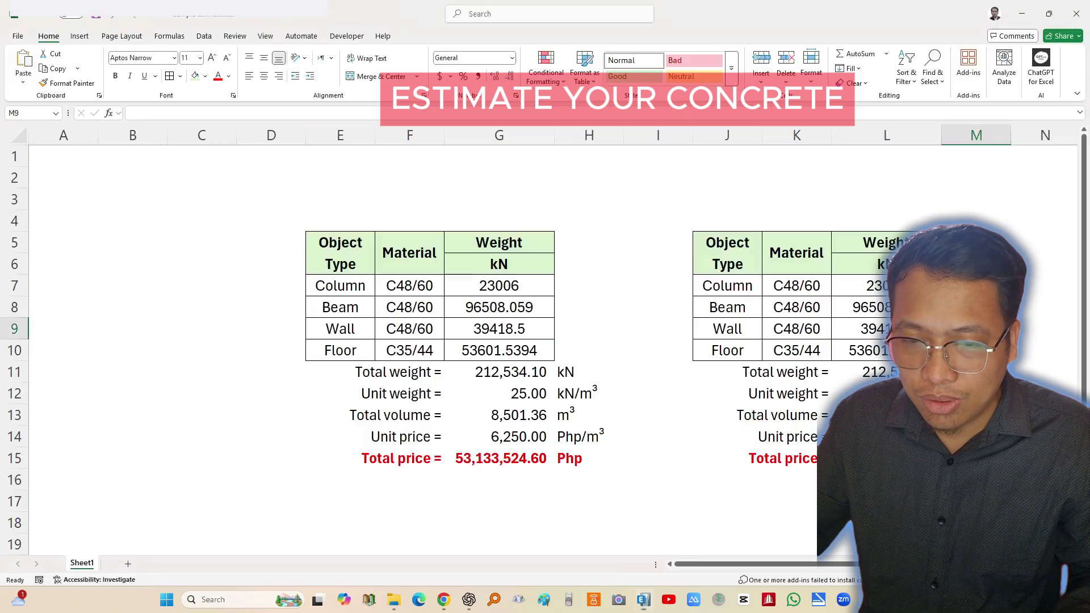
left_click(733, 256)
right_click(734, 256)
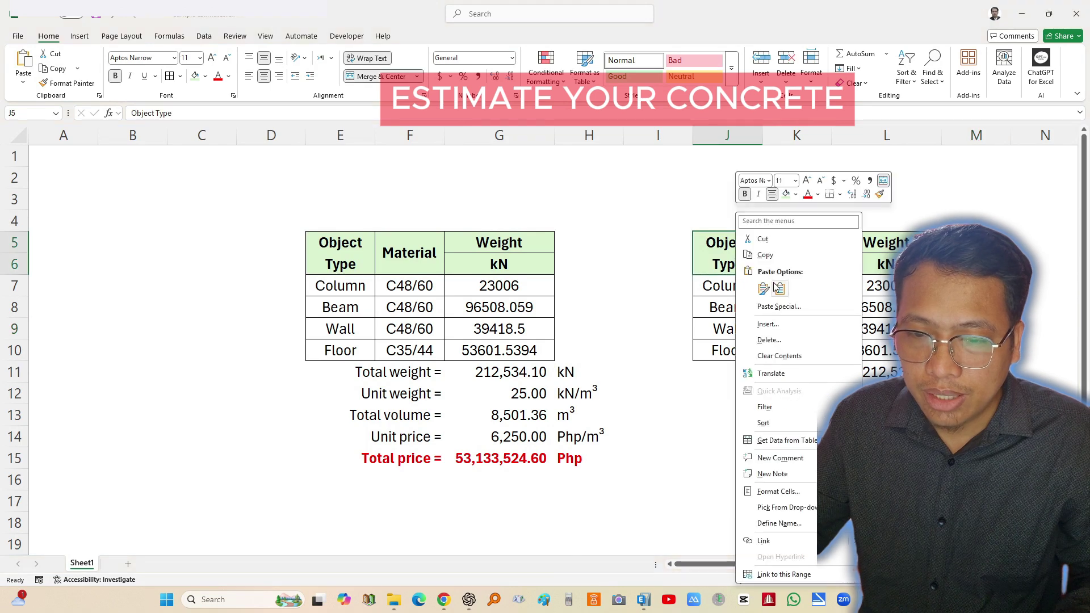
left_click(787, 291)
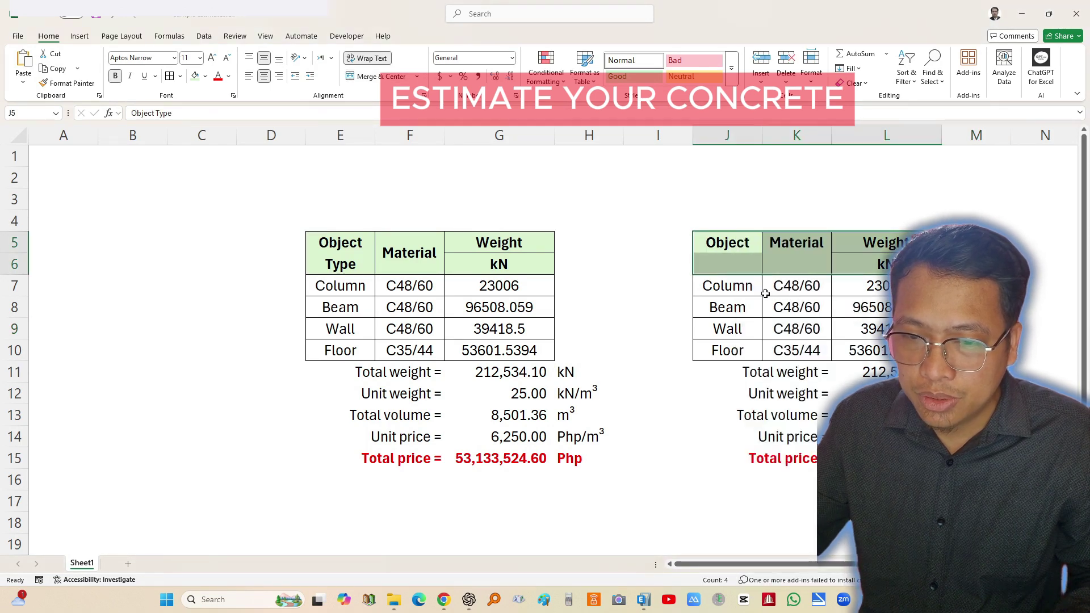
left_click(755, 307)
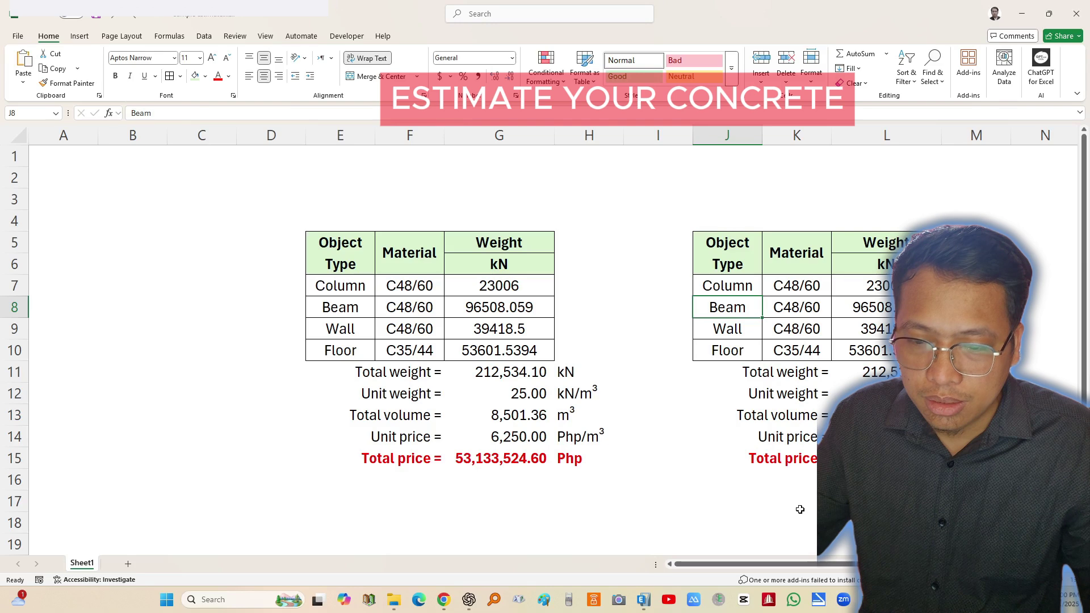
- Copy the object type, material and weight rows from the ETABS Material List and paste them into Excel's second estimate table from J7
left_click(643, 599)
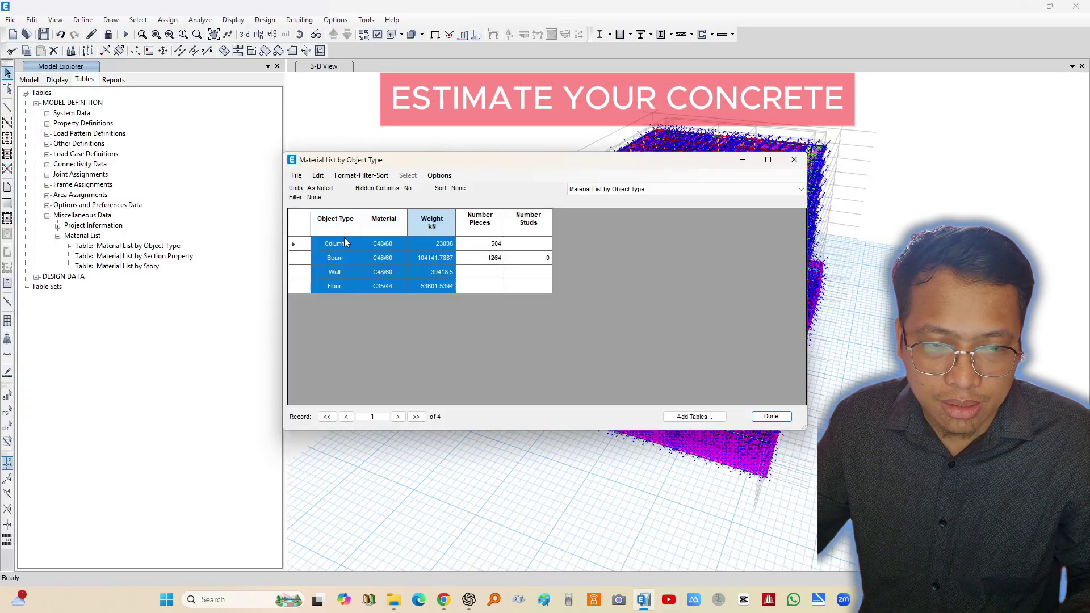
left_click_drag(347, 243, 437, 287)
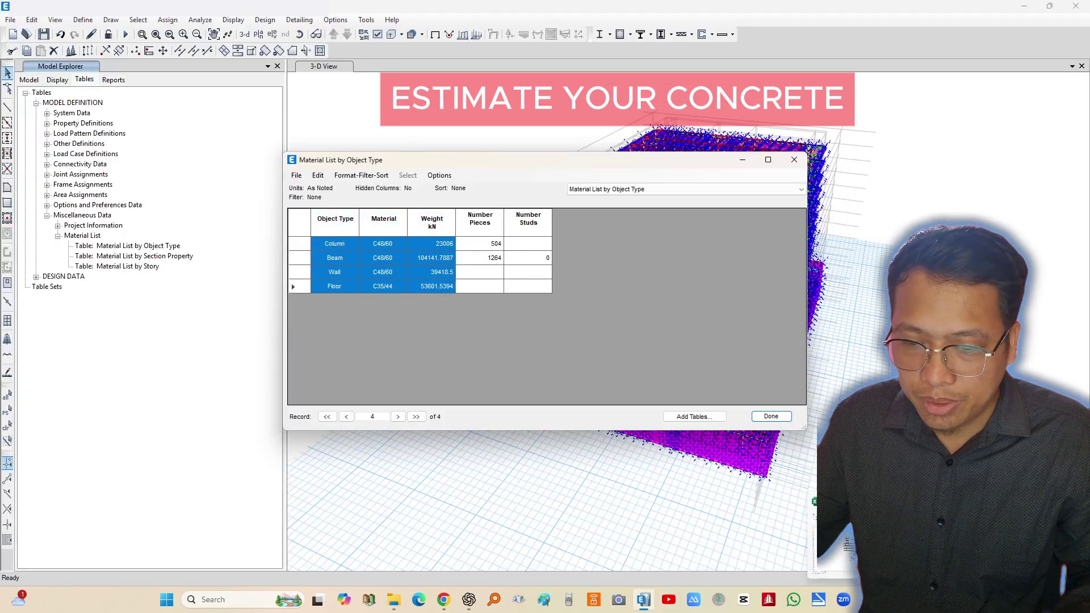
key("alt+Tab")
left_click(731, 282)
right_click(731, 282)
left_click(737, 277)
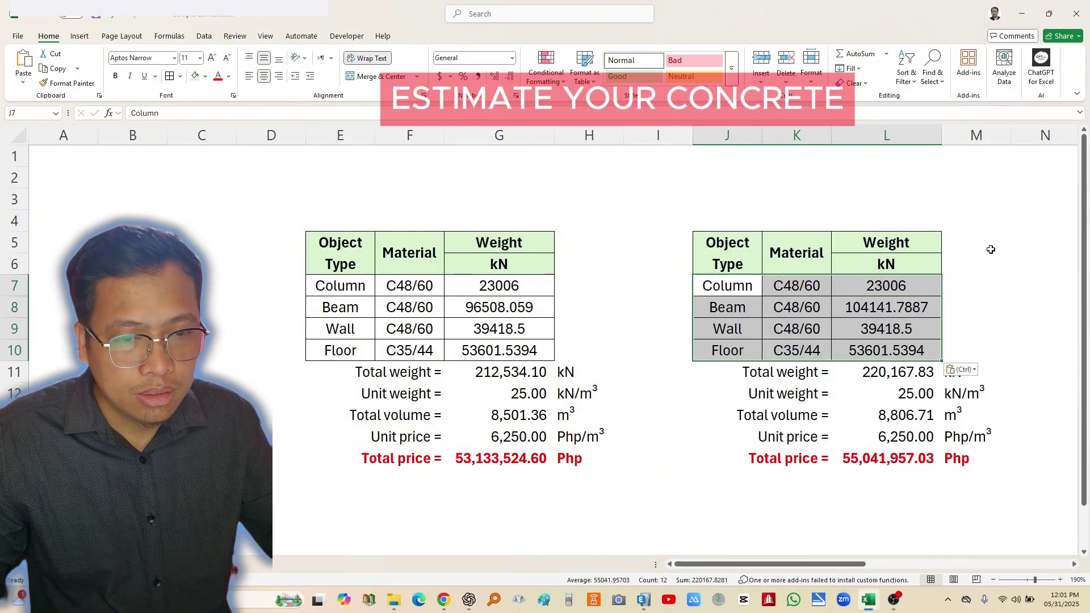
left_click(998, 274)
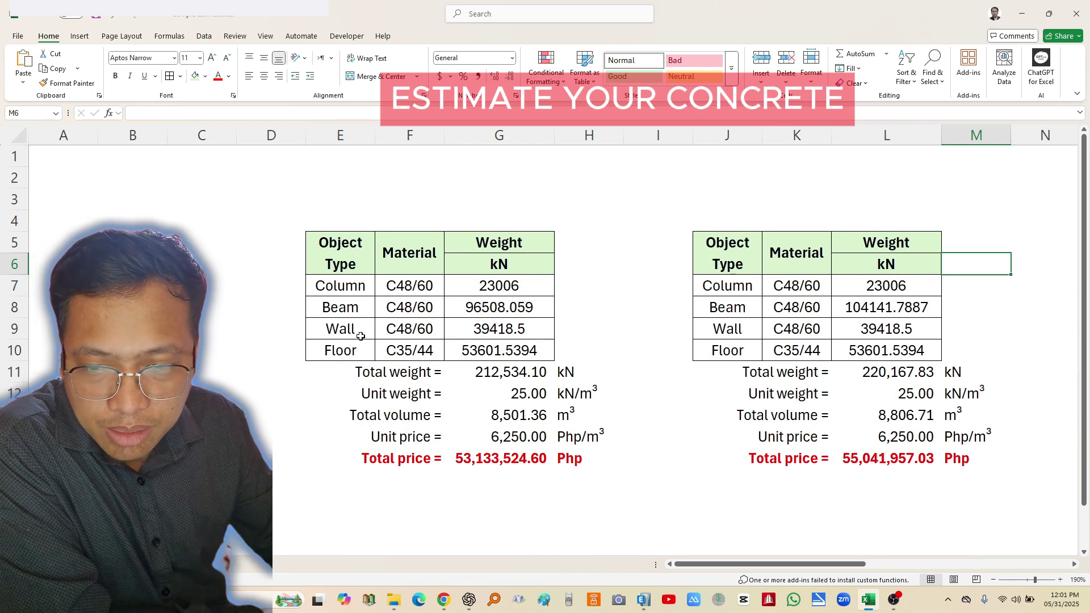
- Compare the column, beam, wall and floor rows and the total weights between the two estimate tables
left_click_drag(351, 330, 920, 353)
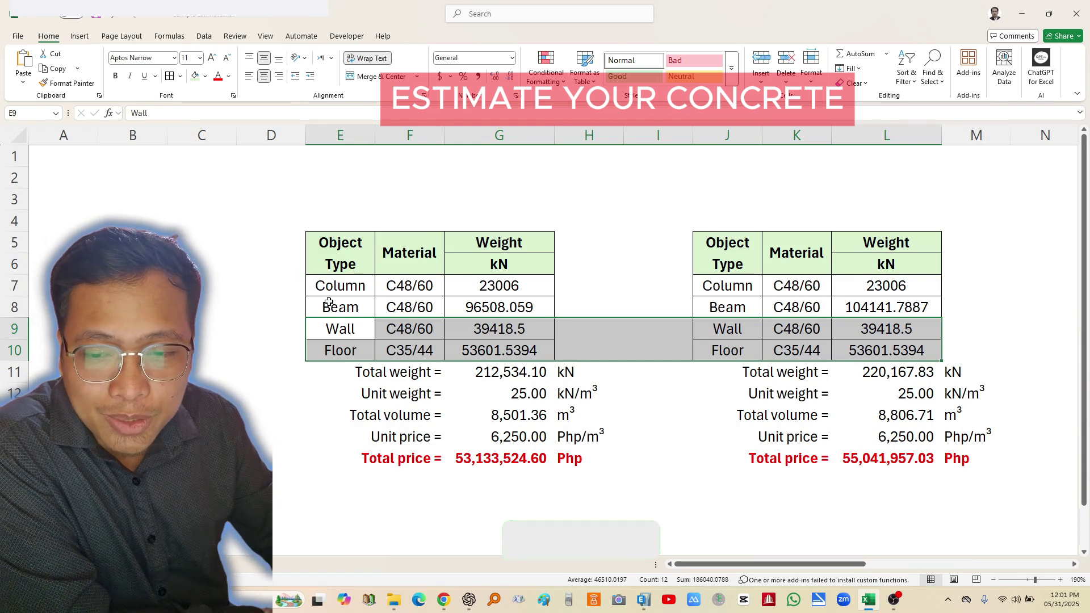
left_click_drag(343, 287, 896, 311)
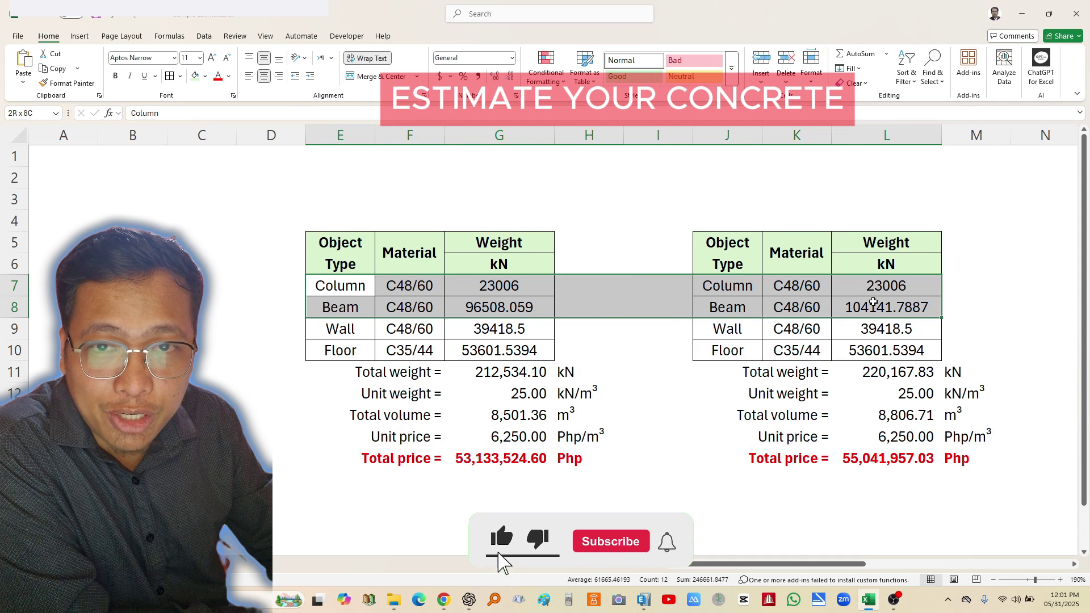
left_click(896, 310)
left_click_drag(340, 307, 867, 313)
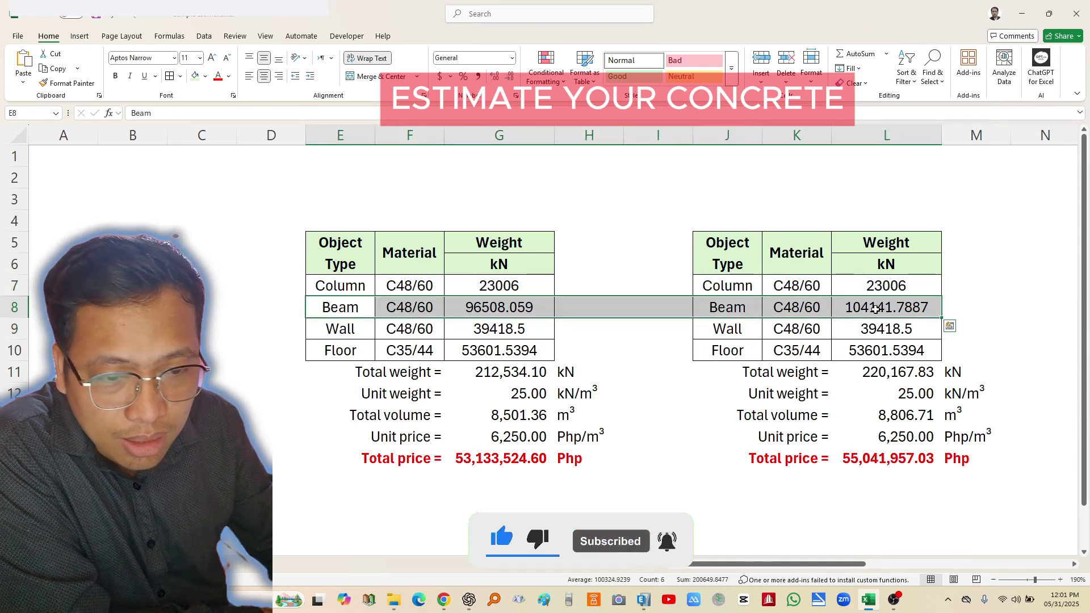
left_click(873, 311)
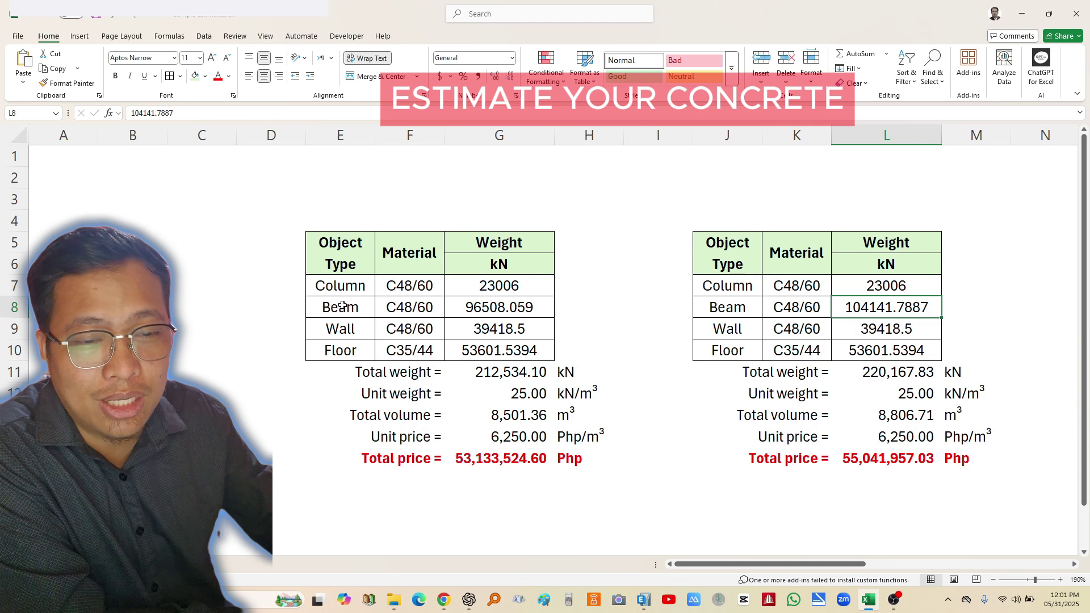
left_click(991, 311)
left_click(903, 380)
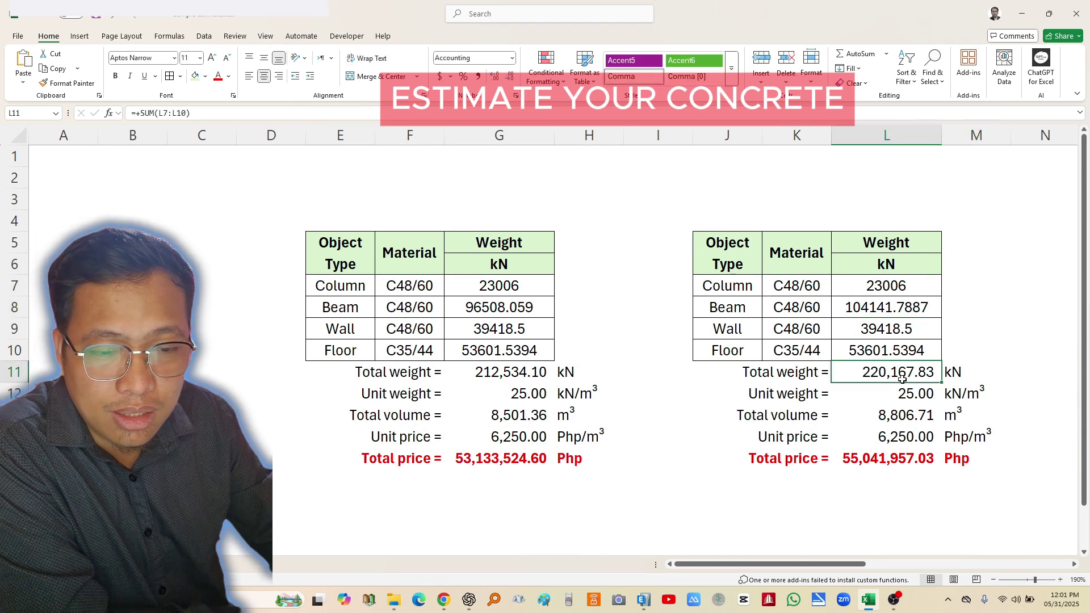
left_click(475, 372)
- Calculate the total weight difference in N11 with the formula +L11-G11
left_click(1022, 371)
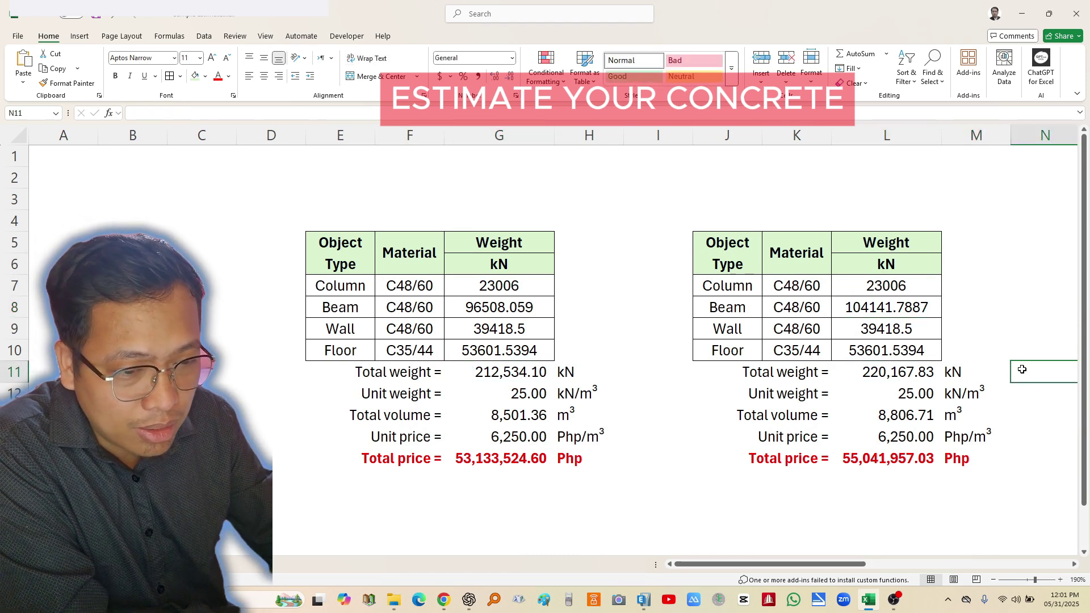
left_click_drag(821, 560, 870, 562)
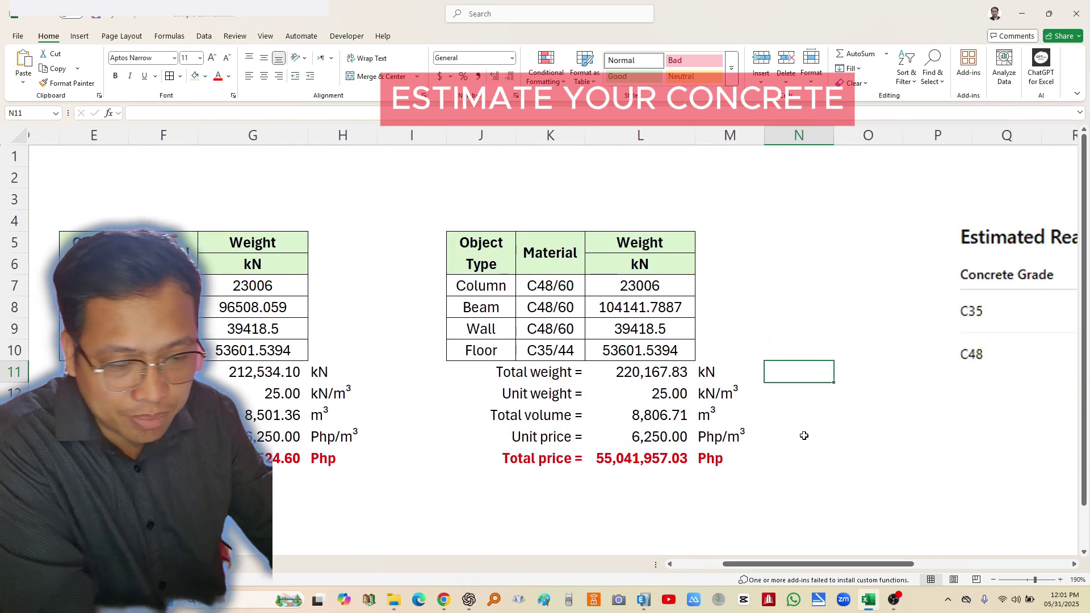
type("+")
left_click(645, 373)
type("-")
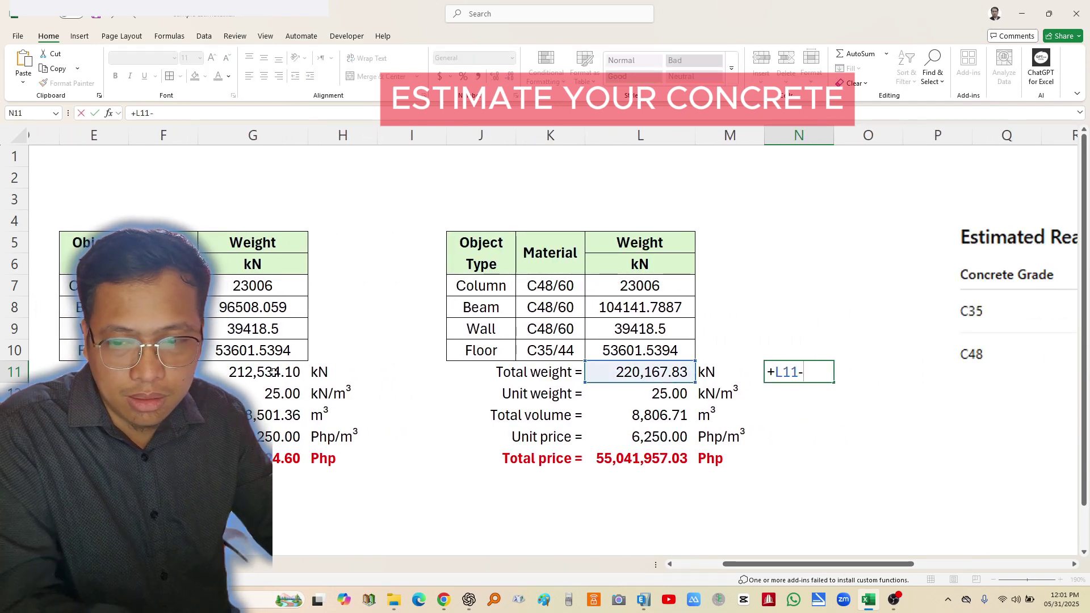
left_click(275, 373)
key("Return")
left_click(804, 372)
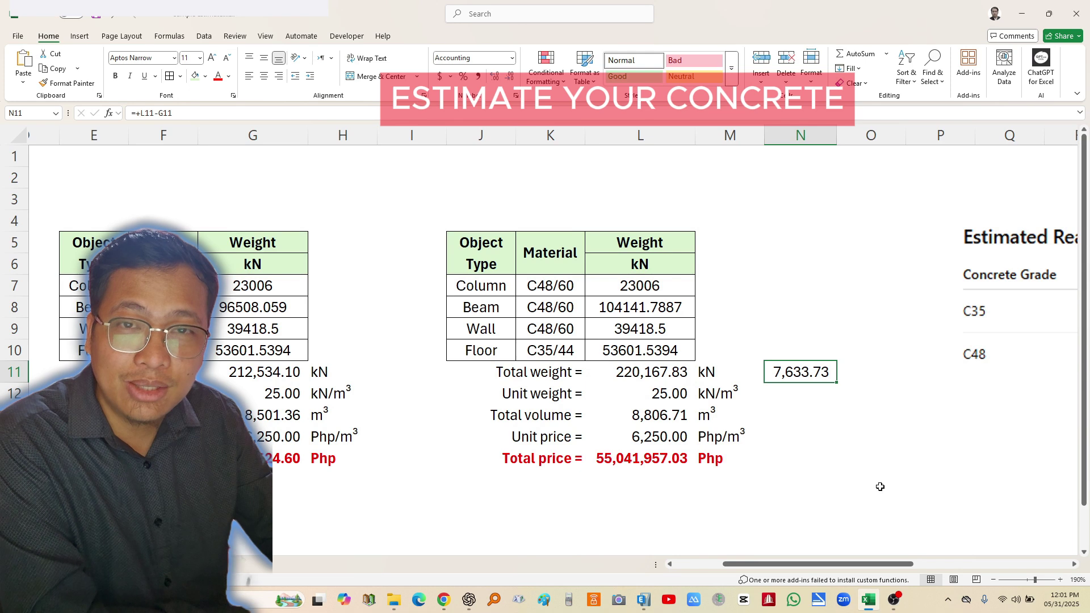
- Label the weight difference with the unit kN in O11
left_click(859, 376)
type("k")
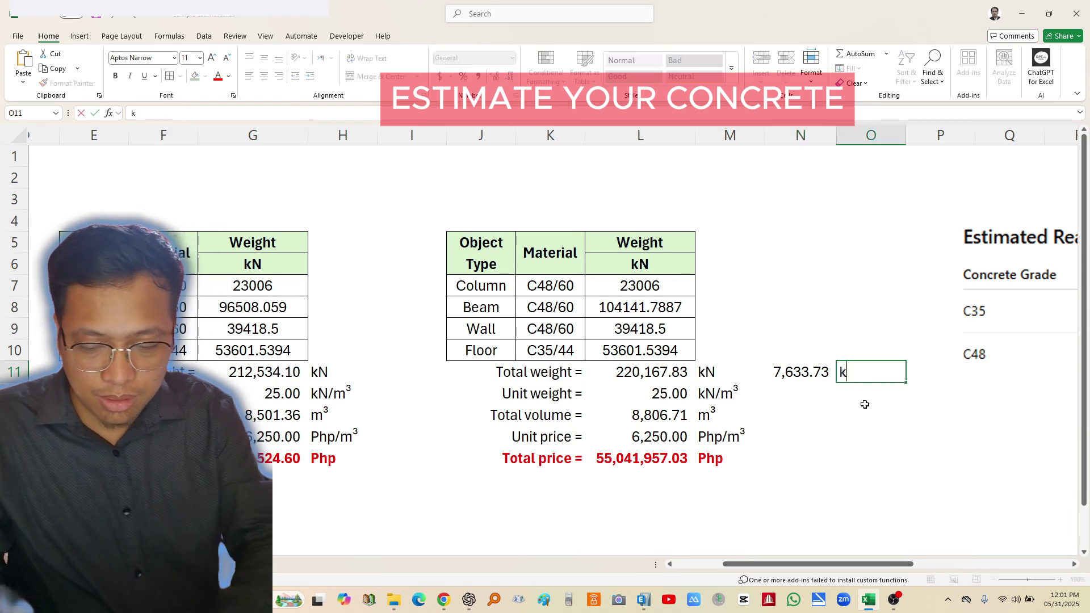
type("H")
key("BackSpace")
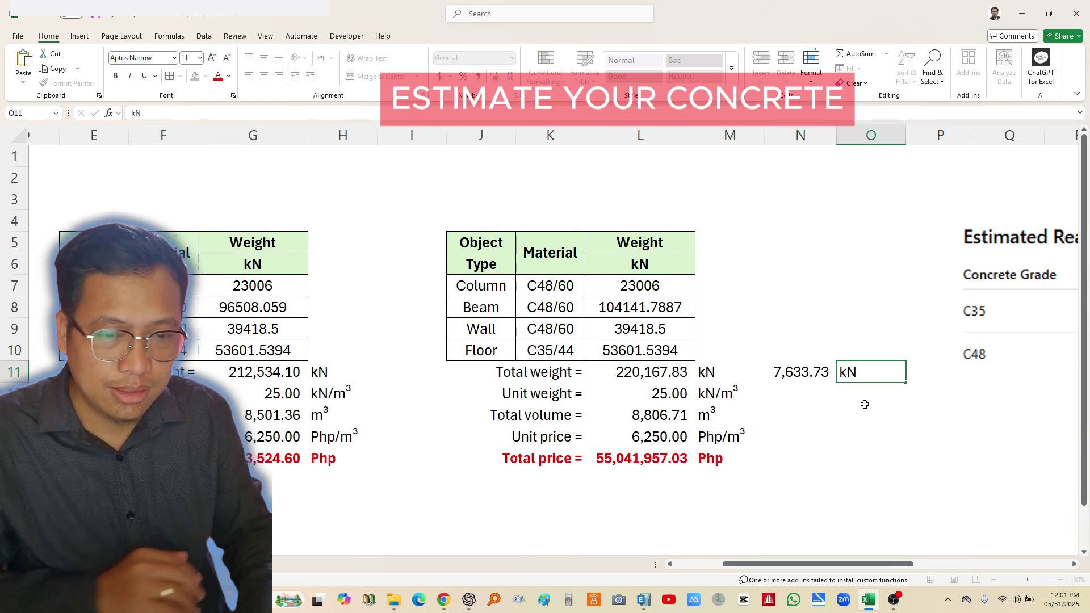
key("Return")
- Review the weight difference and the total prices of both estimates
left_click(820, 463)
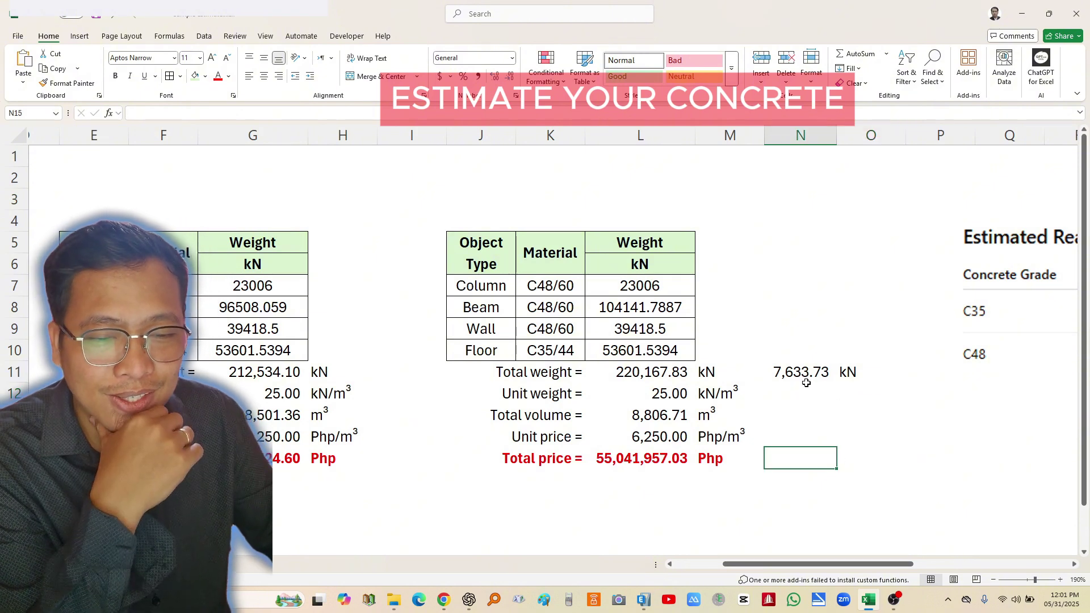
left_click(804, 379)
left_click(857, 431)
mouse_move(759, 565)
left_mouse_down()
mouse_move(714, 569)
mouse_move(754, 566)
left_mouse_up()
left_click(661, 502)
left_click(294, 459)
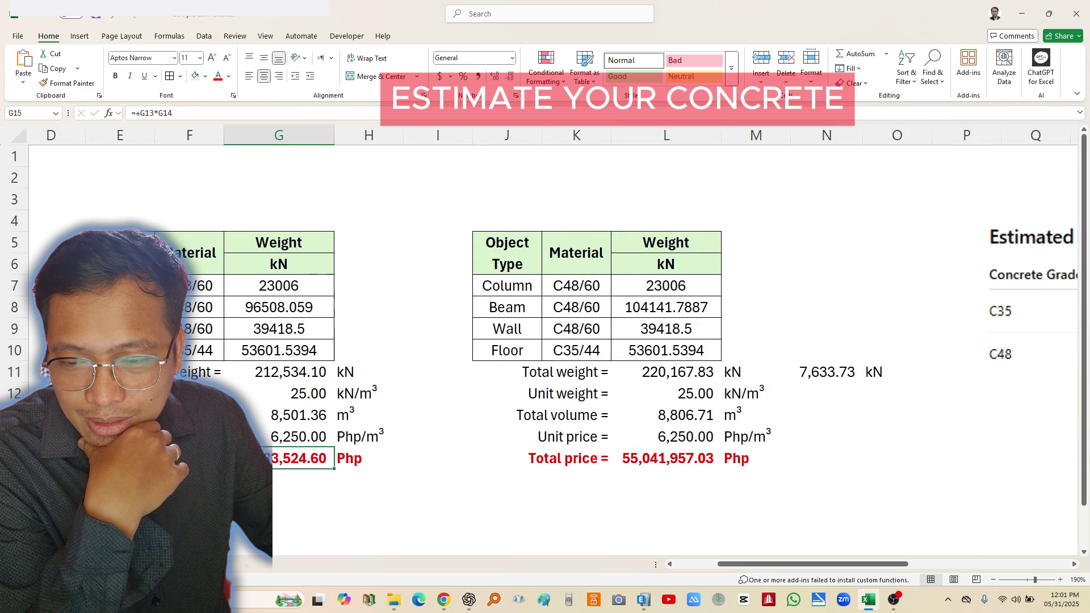
left_click(664, 505)
left_click(651, 464)
left_click(833, 371)
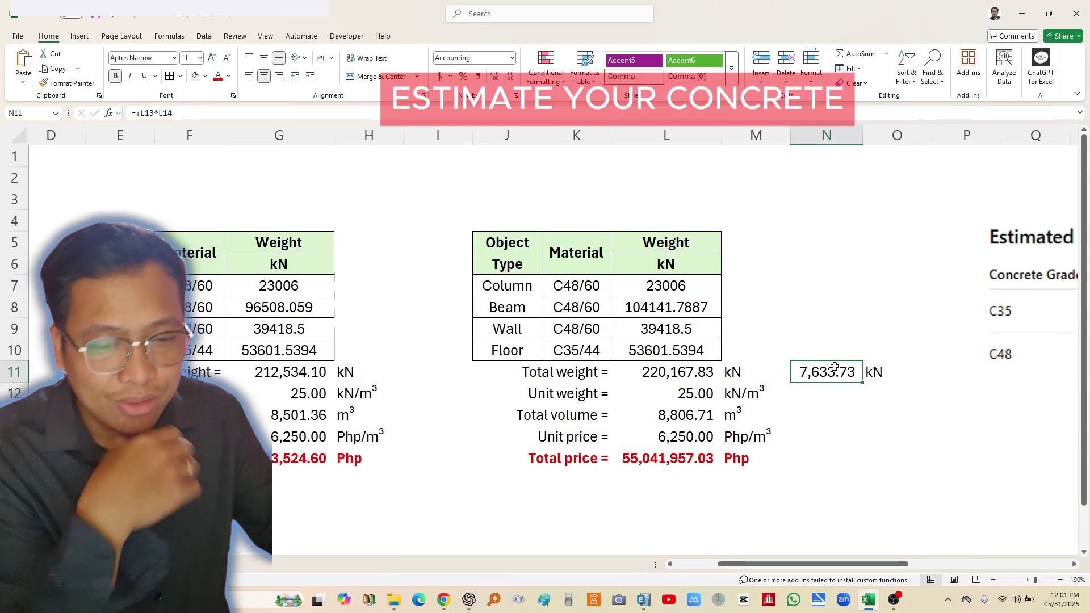
- Calculate the total price difference in N15 with the formula +L15-G15
left_click(812, 466)
type("+")
left_click(664, 457)
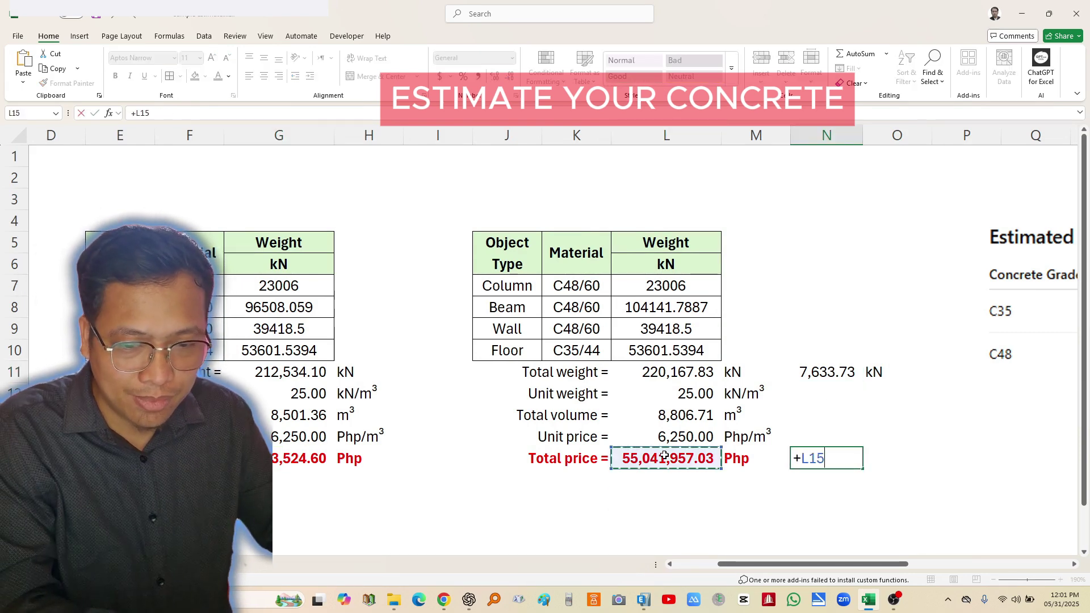
type("-")
left_click(311, 461)
key("Return")
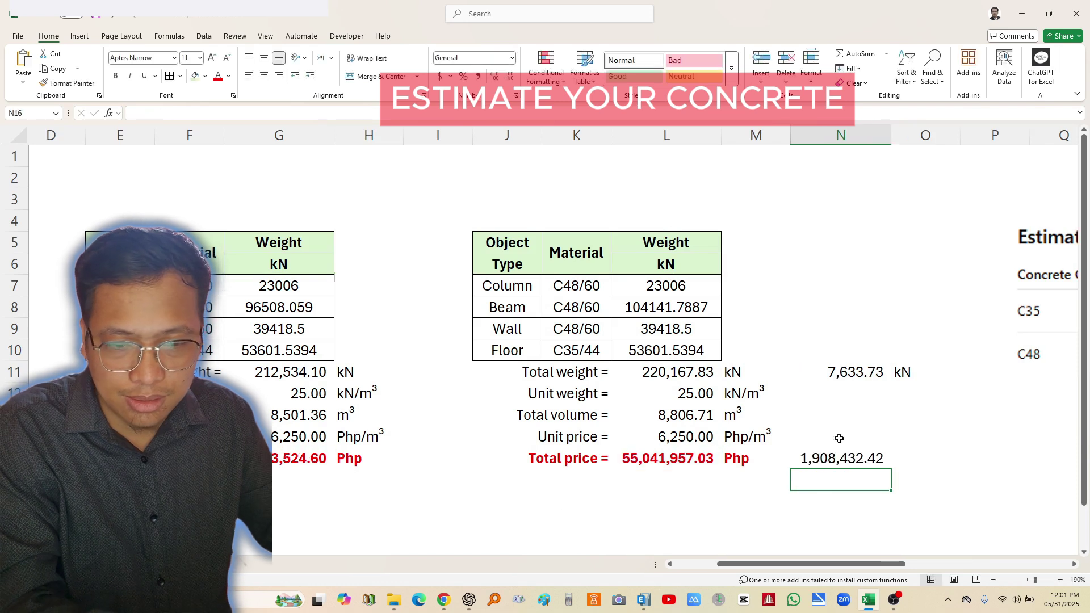
- Copy the Php unit label from M15 to O15 as plain text without the red bold formatting
left_click(912, 370)
key("ctrl+c")
left_click(902, 458)
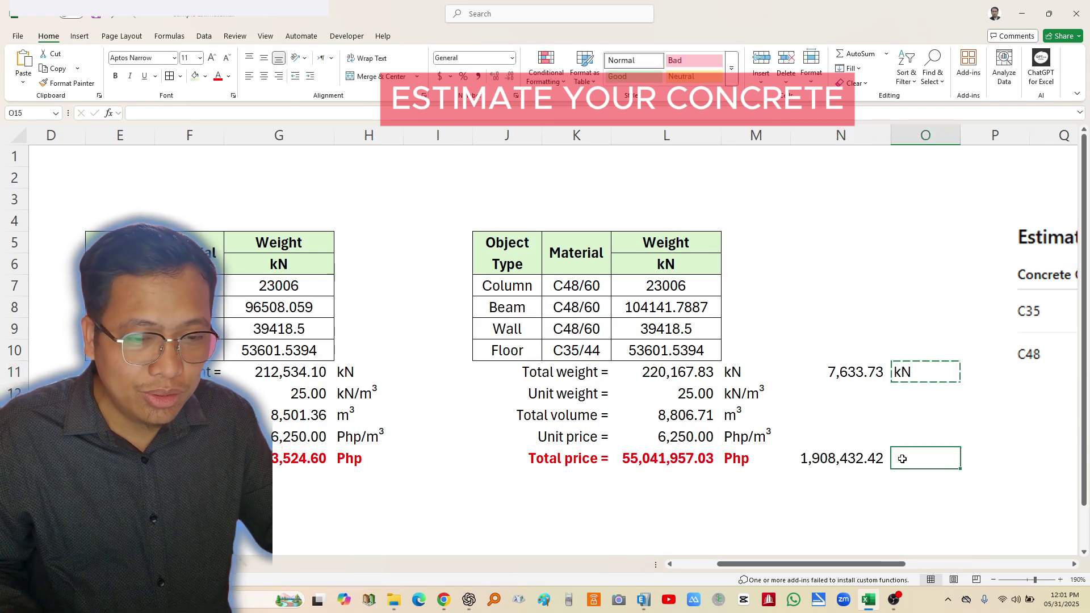
left_click(731, 461)
key("ctrl+c")
left_click(905, 454)
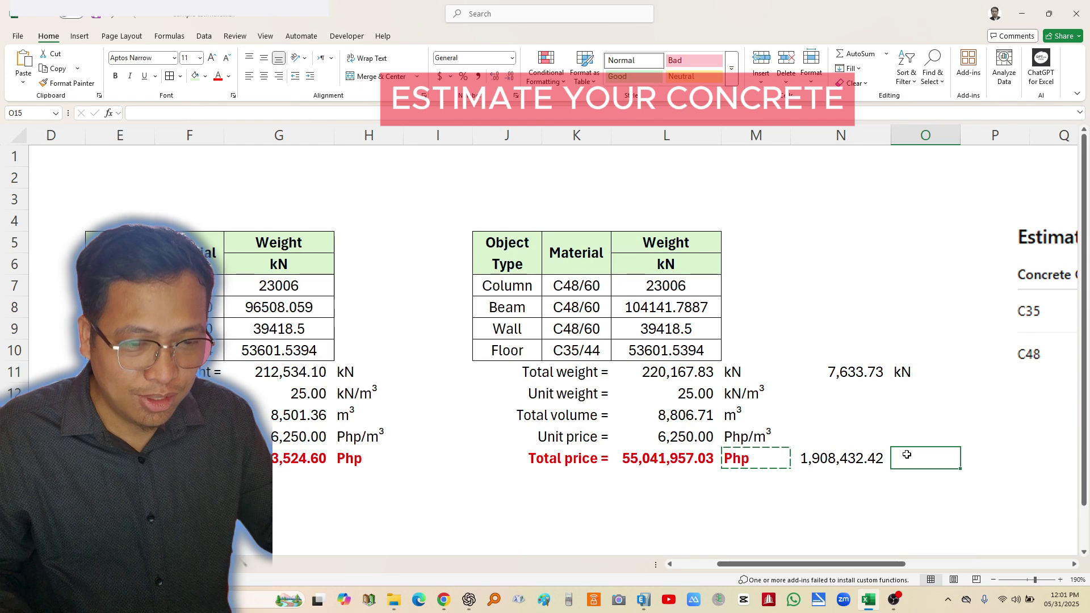
right_click(916, 451)
left_click(952, 178)
left_click(878, 496)
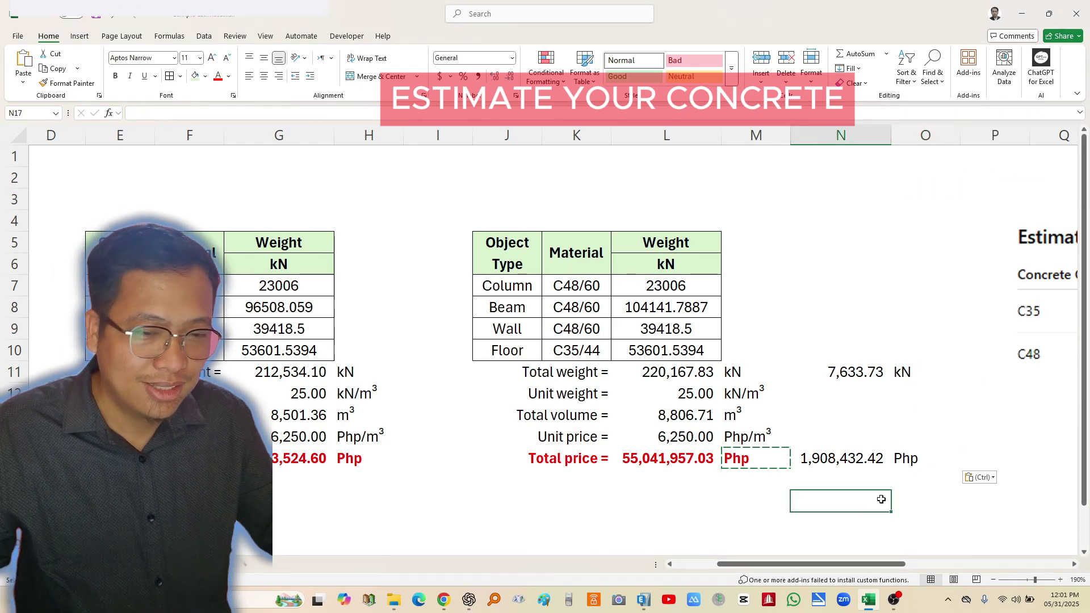
key("Escape")
- Examine the weight and price differences in N11:O15
left_click(752, 496)
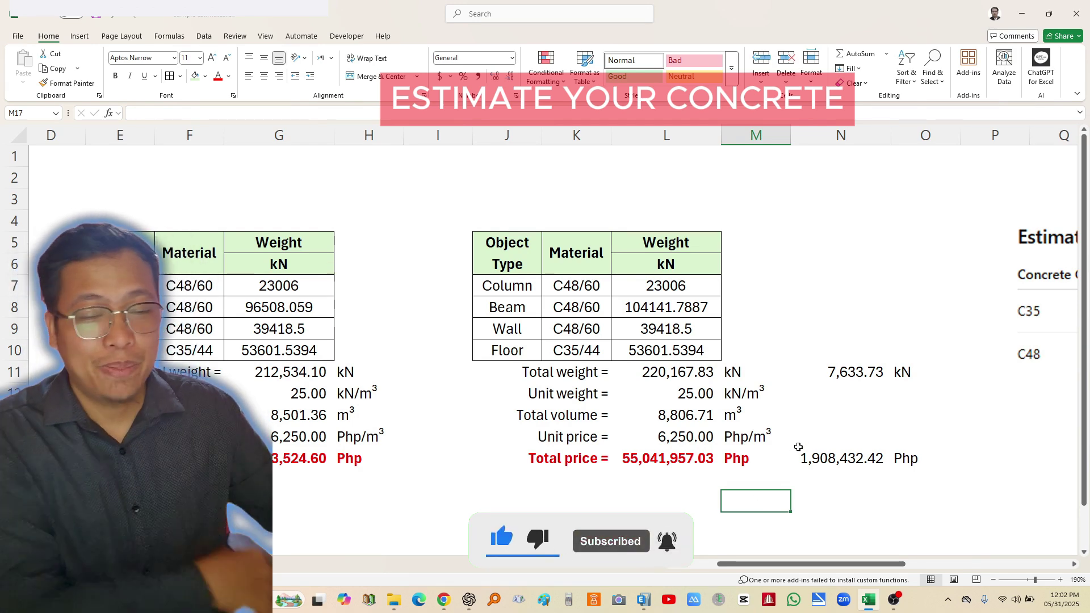
left_click(964, 458)
left_click(912, 495)
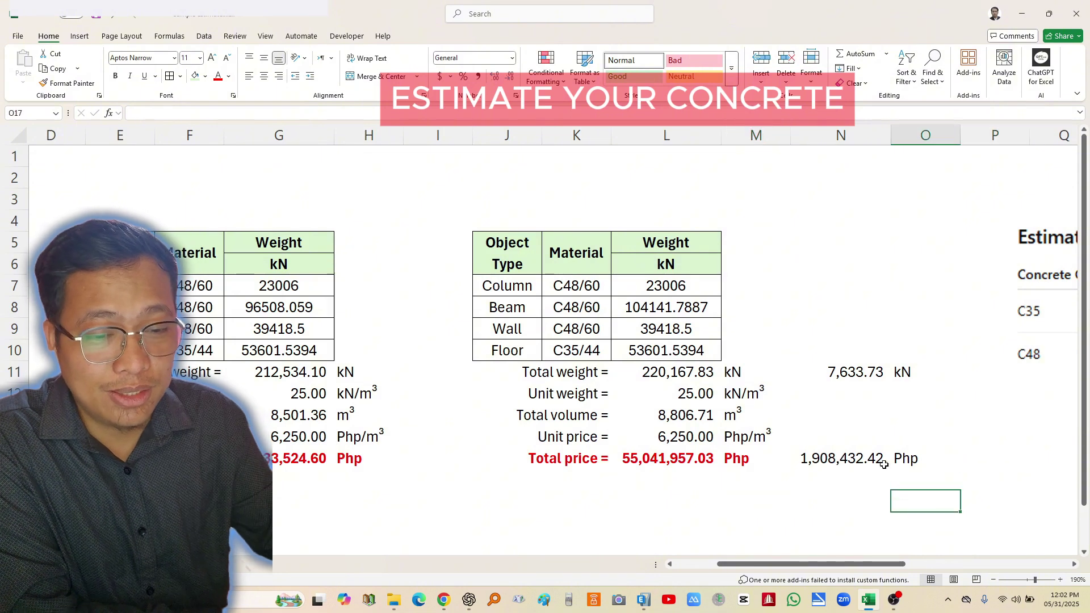
left_click_drag(808, 348, 905, 475)
left_click(998, 421)
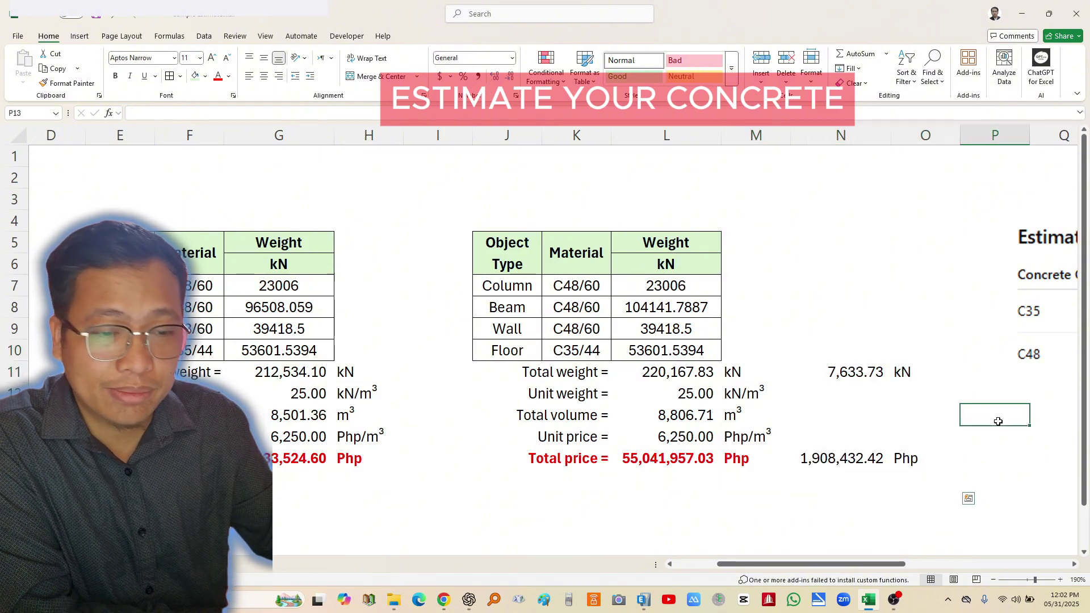
left_click_drag(829, 372, 920, 456)
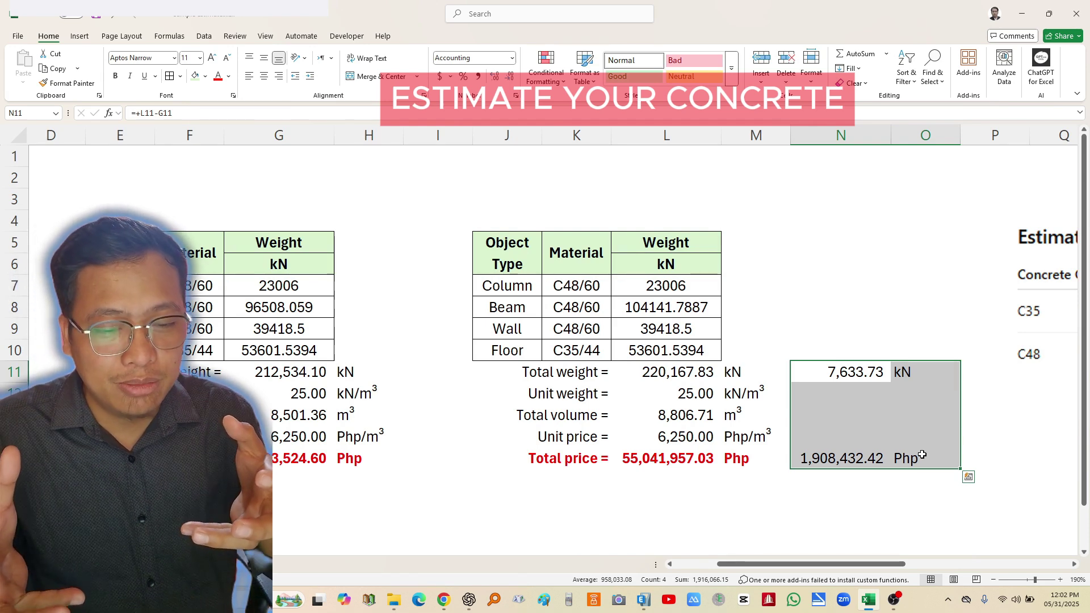
- Switch to ETABS, show the undeformed shape and look over the building in the 3-D view
left_click(643, 599)
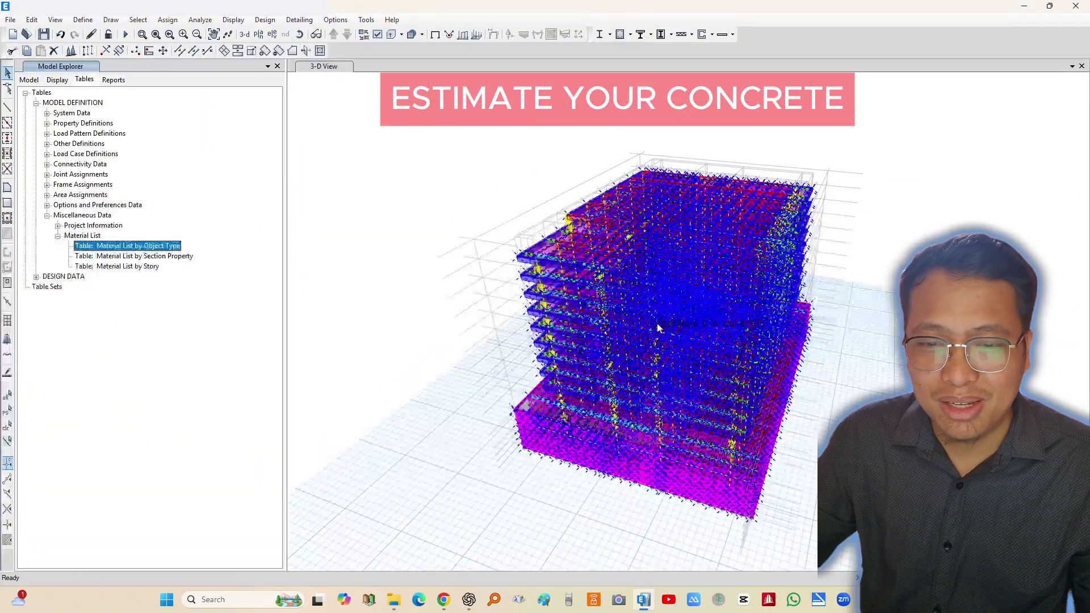
left_click(435, 36)
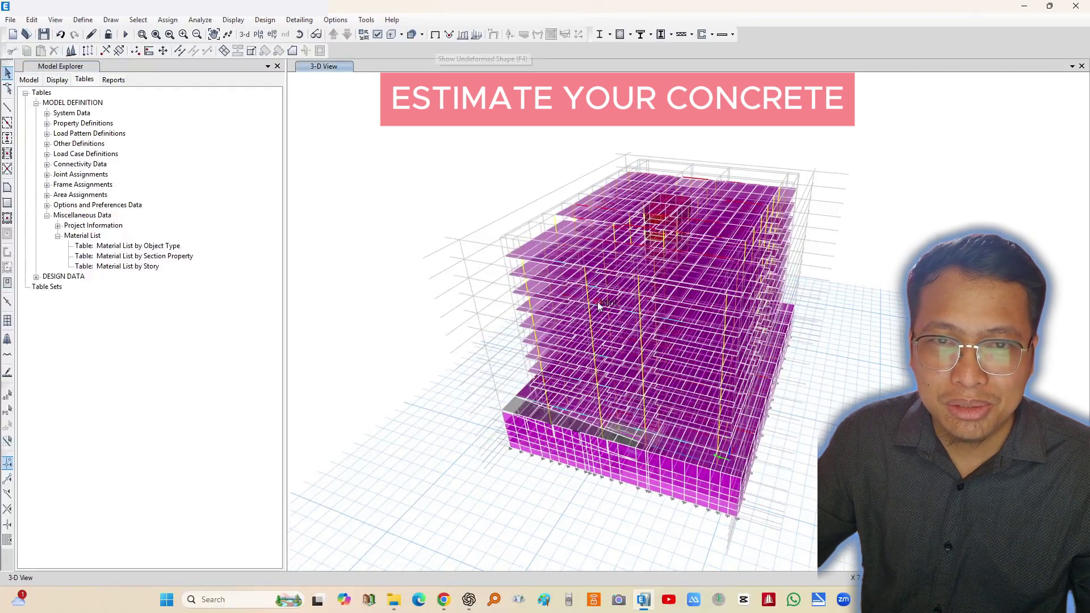
scroll(644, 287, "up", 2)
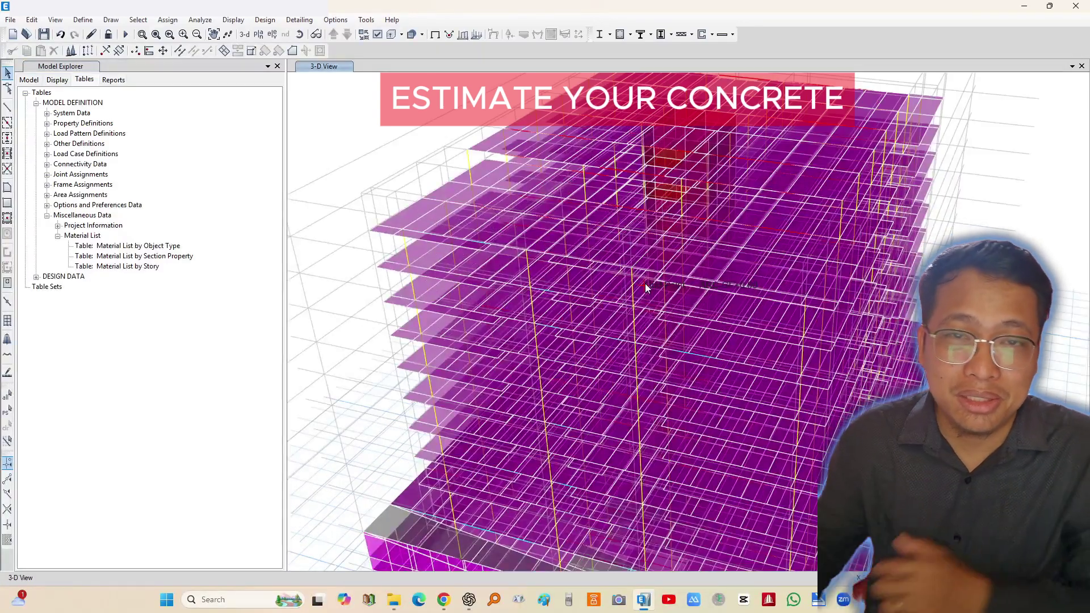
scroll(654, 311, "up", 1)
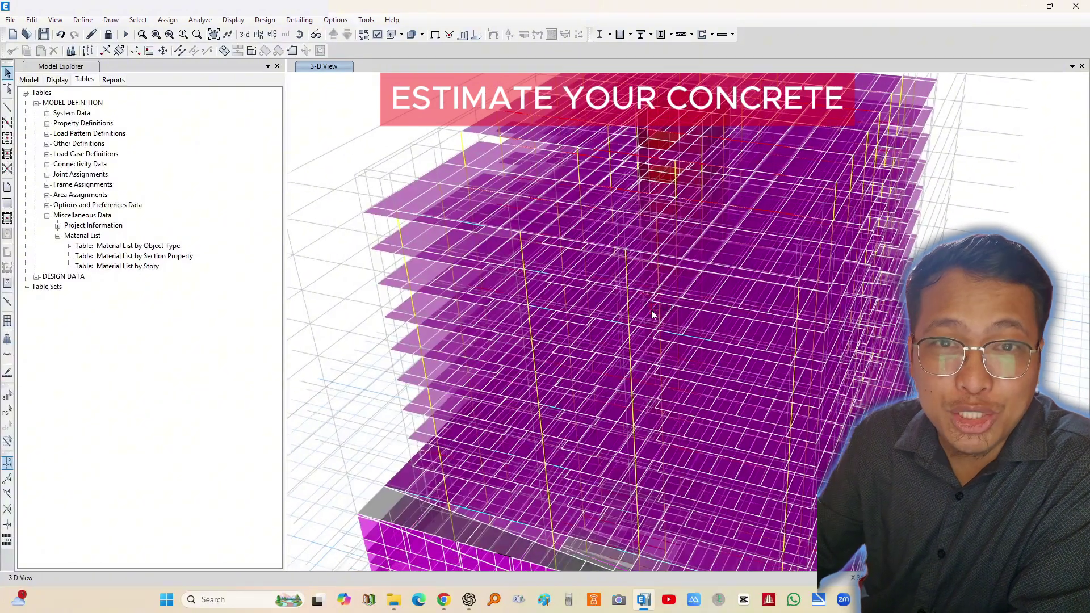
scroll(713, 381, "down", 2)
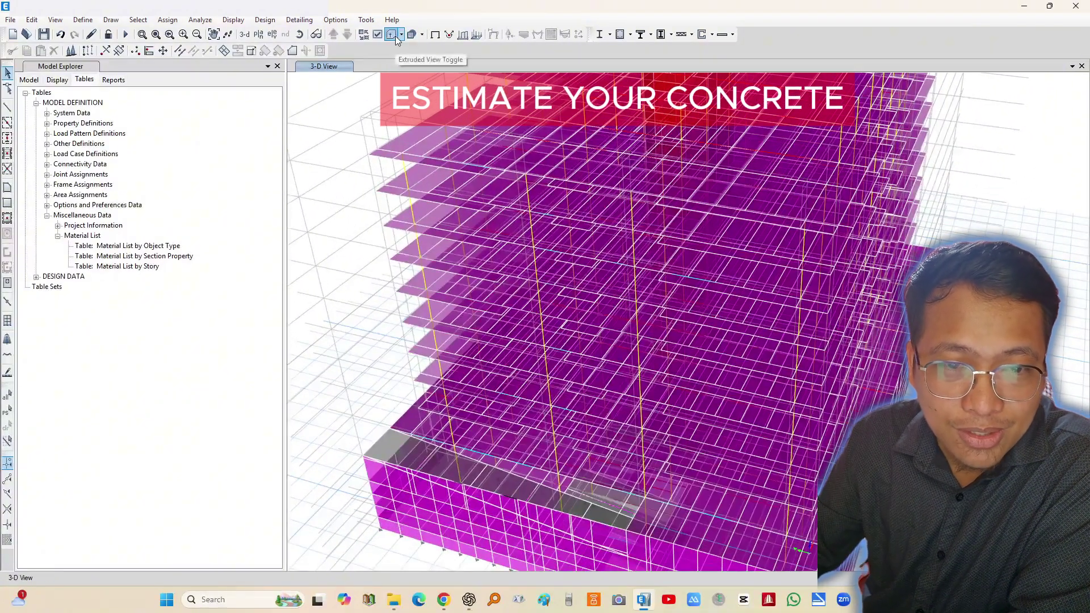
- Turn on the extruded view and examine the building's beams and columns up close
left_click(392, 34)
scroll(762, 318, "up", 1)
scroll(737, 320, "down", 3)
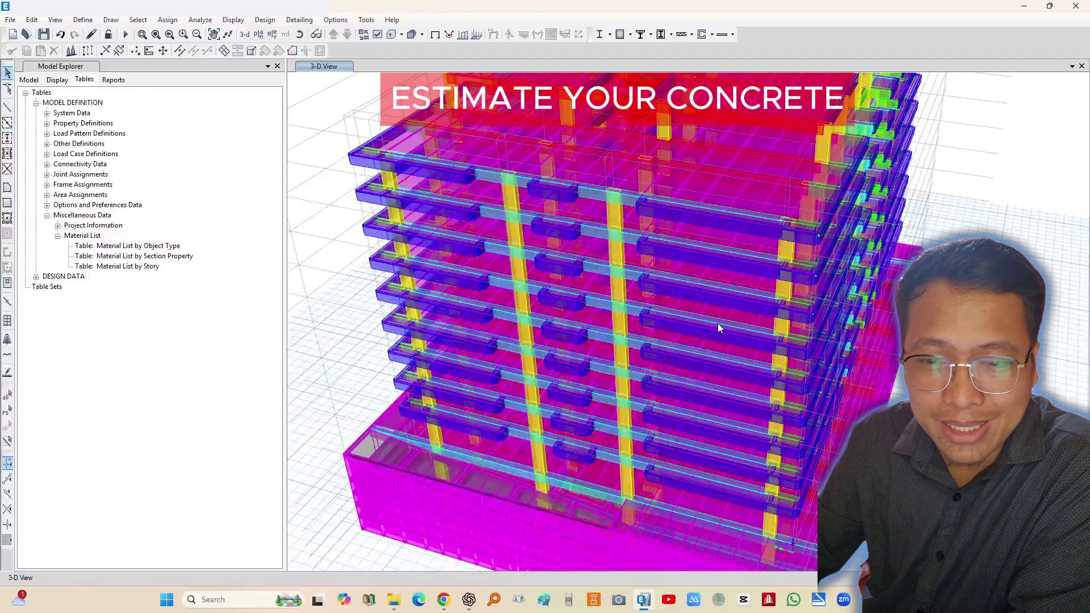
scroll(709, 317, "up", 5)
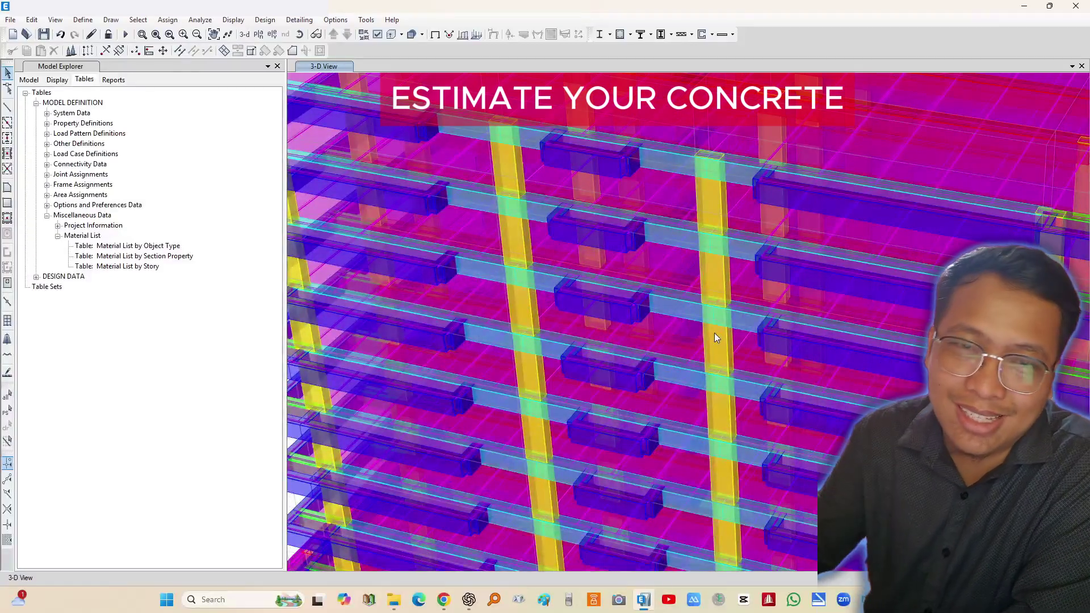
scroll(714, 333, "down", 3)
scroll(717, 331, "up", 4)
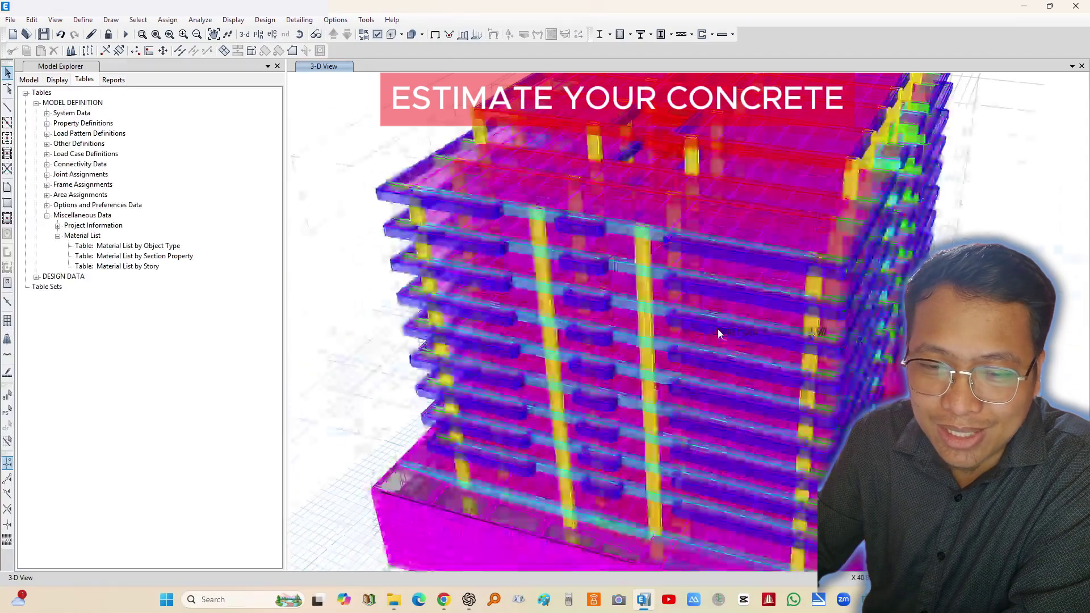